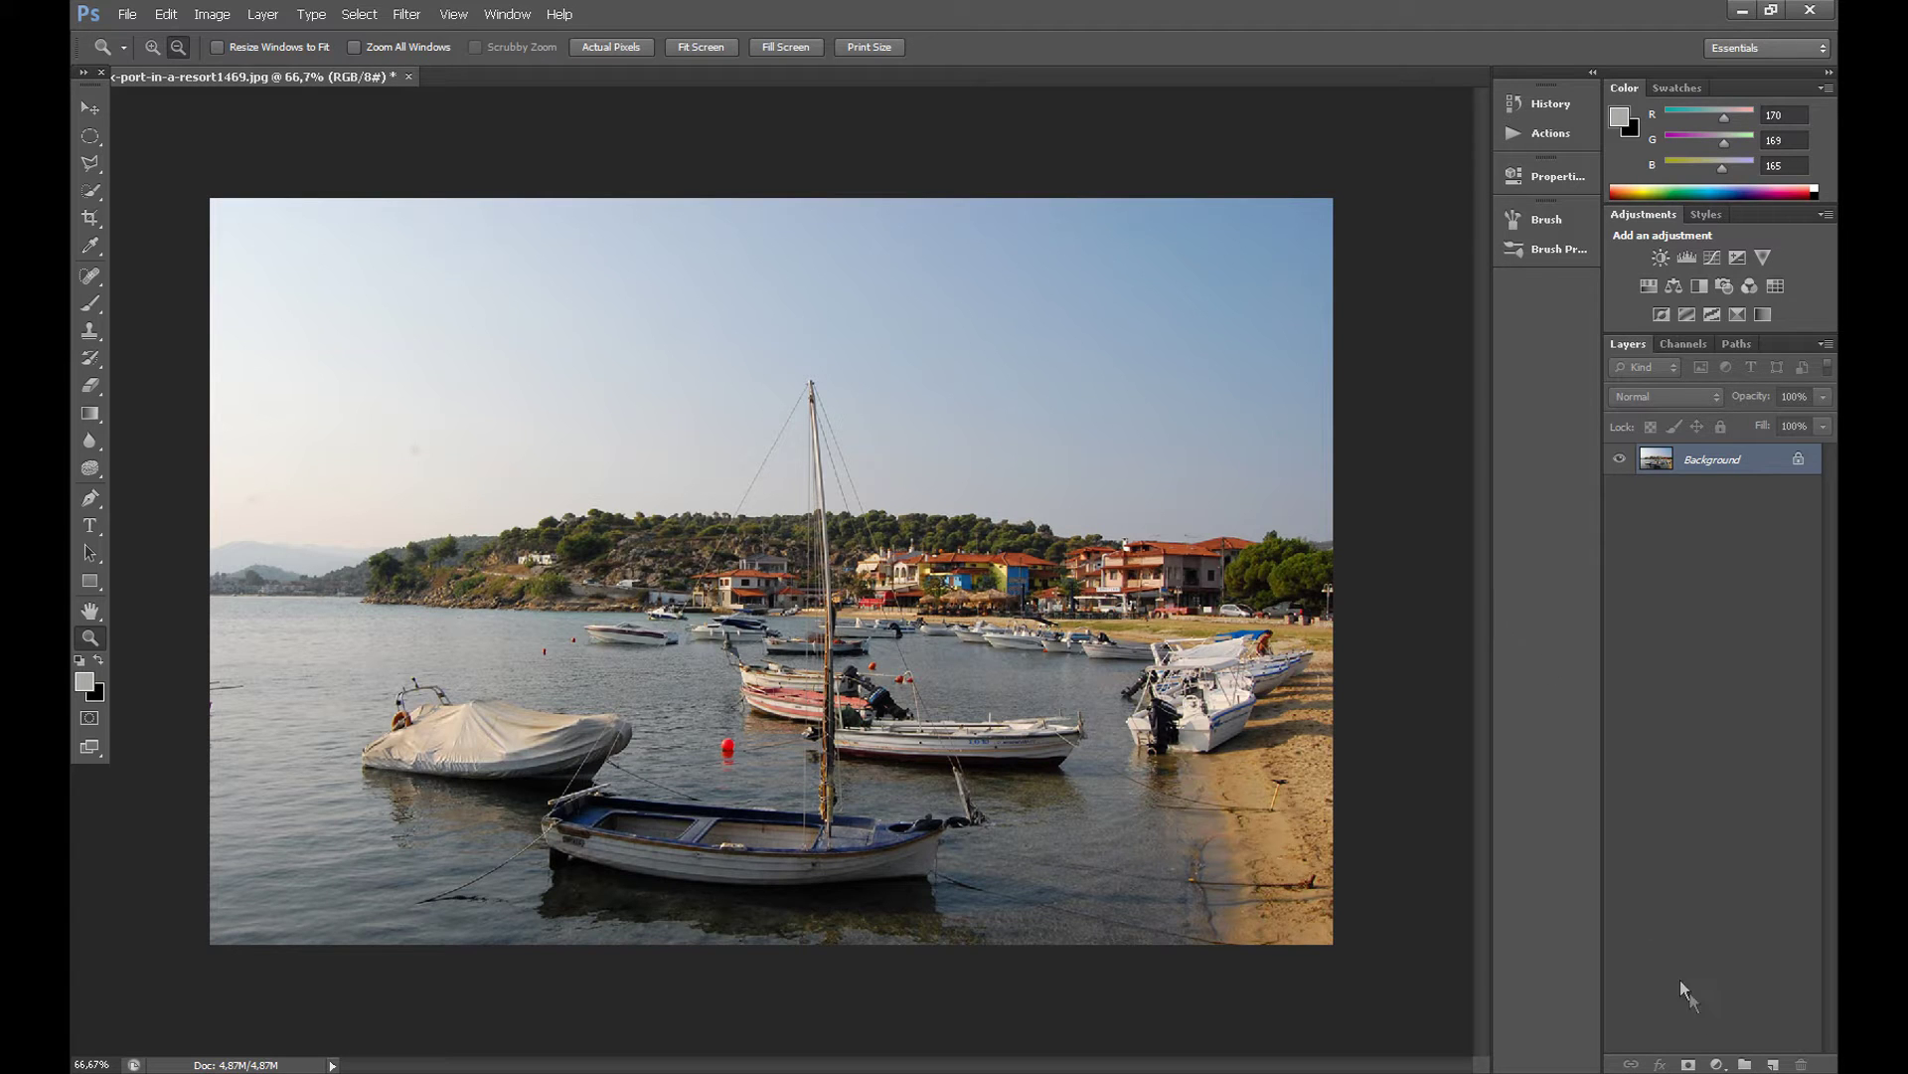
Step: Add a default Black & White adjustment layer above the harbour photo's Background
click(1719, 1065)
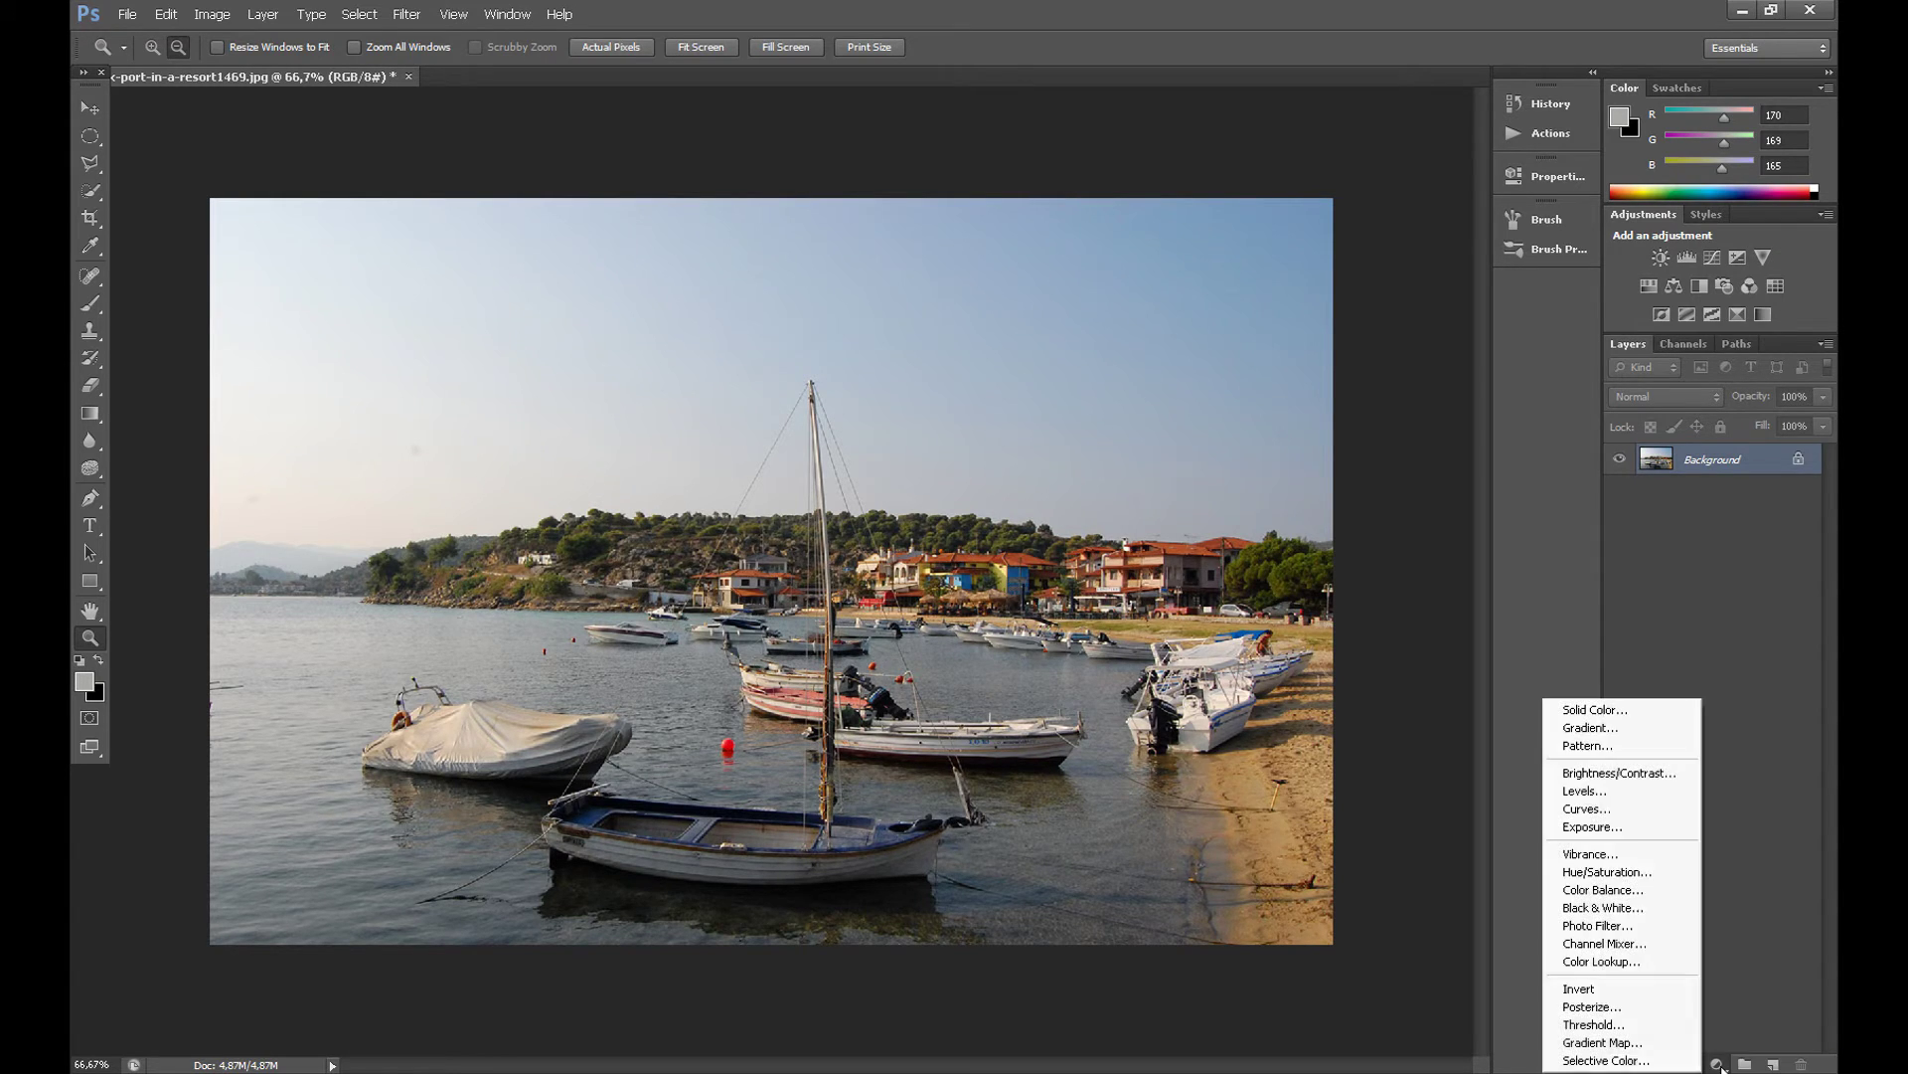
click(1645, 908)
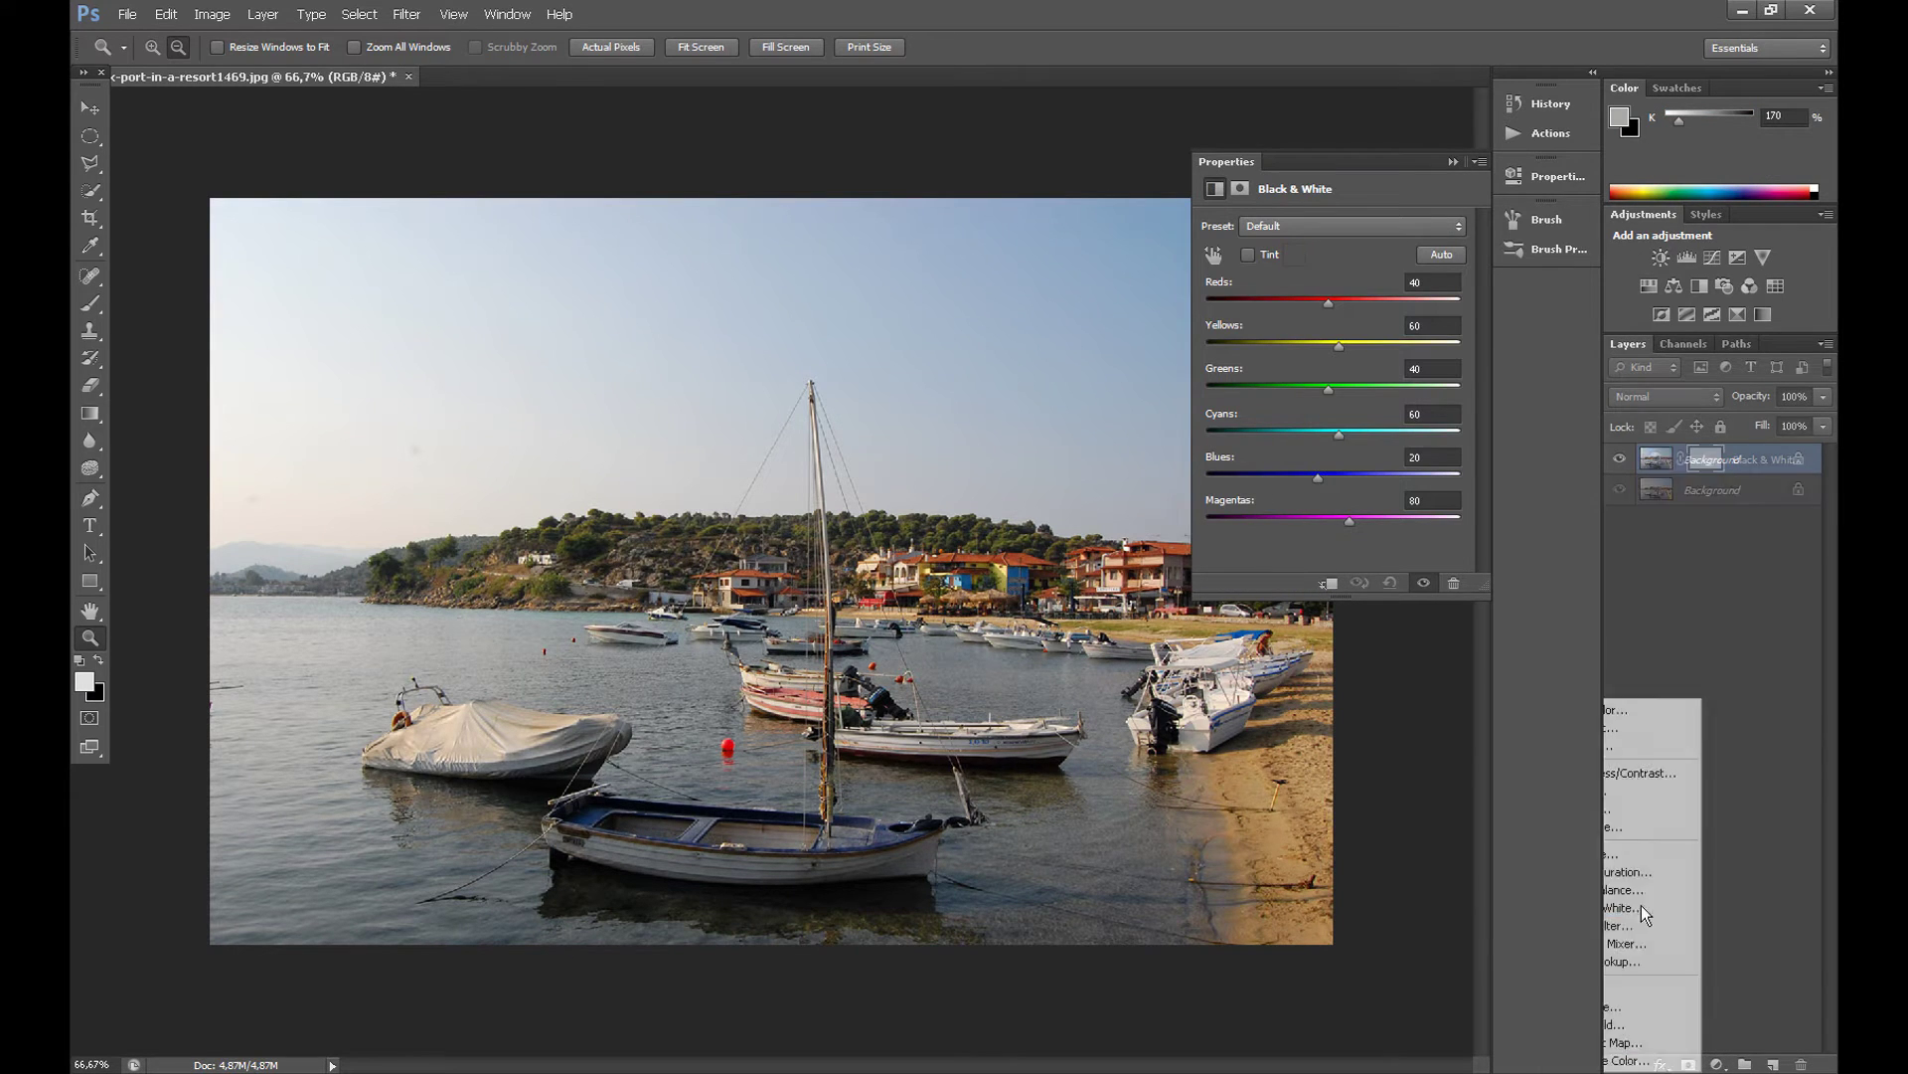
click(1453, 161)
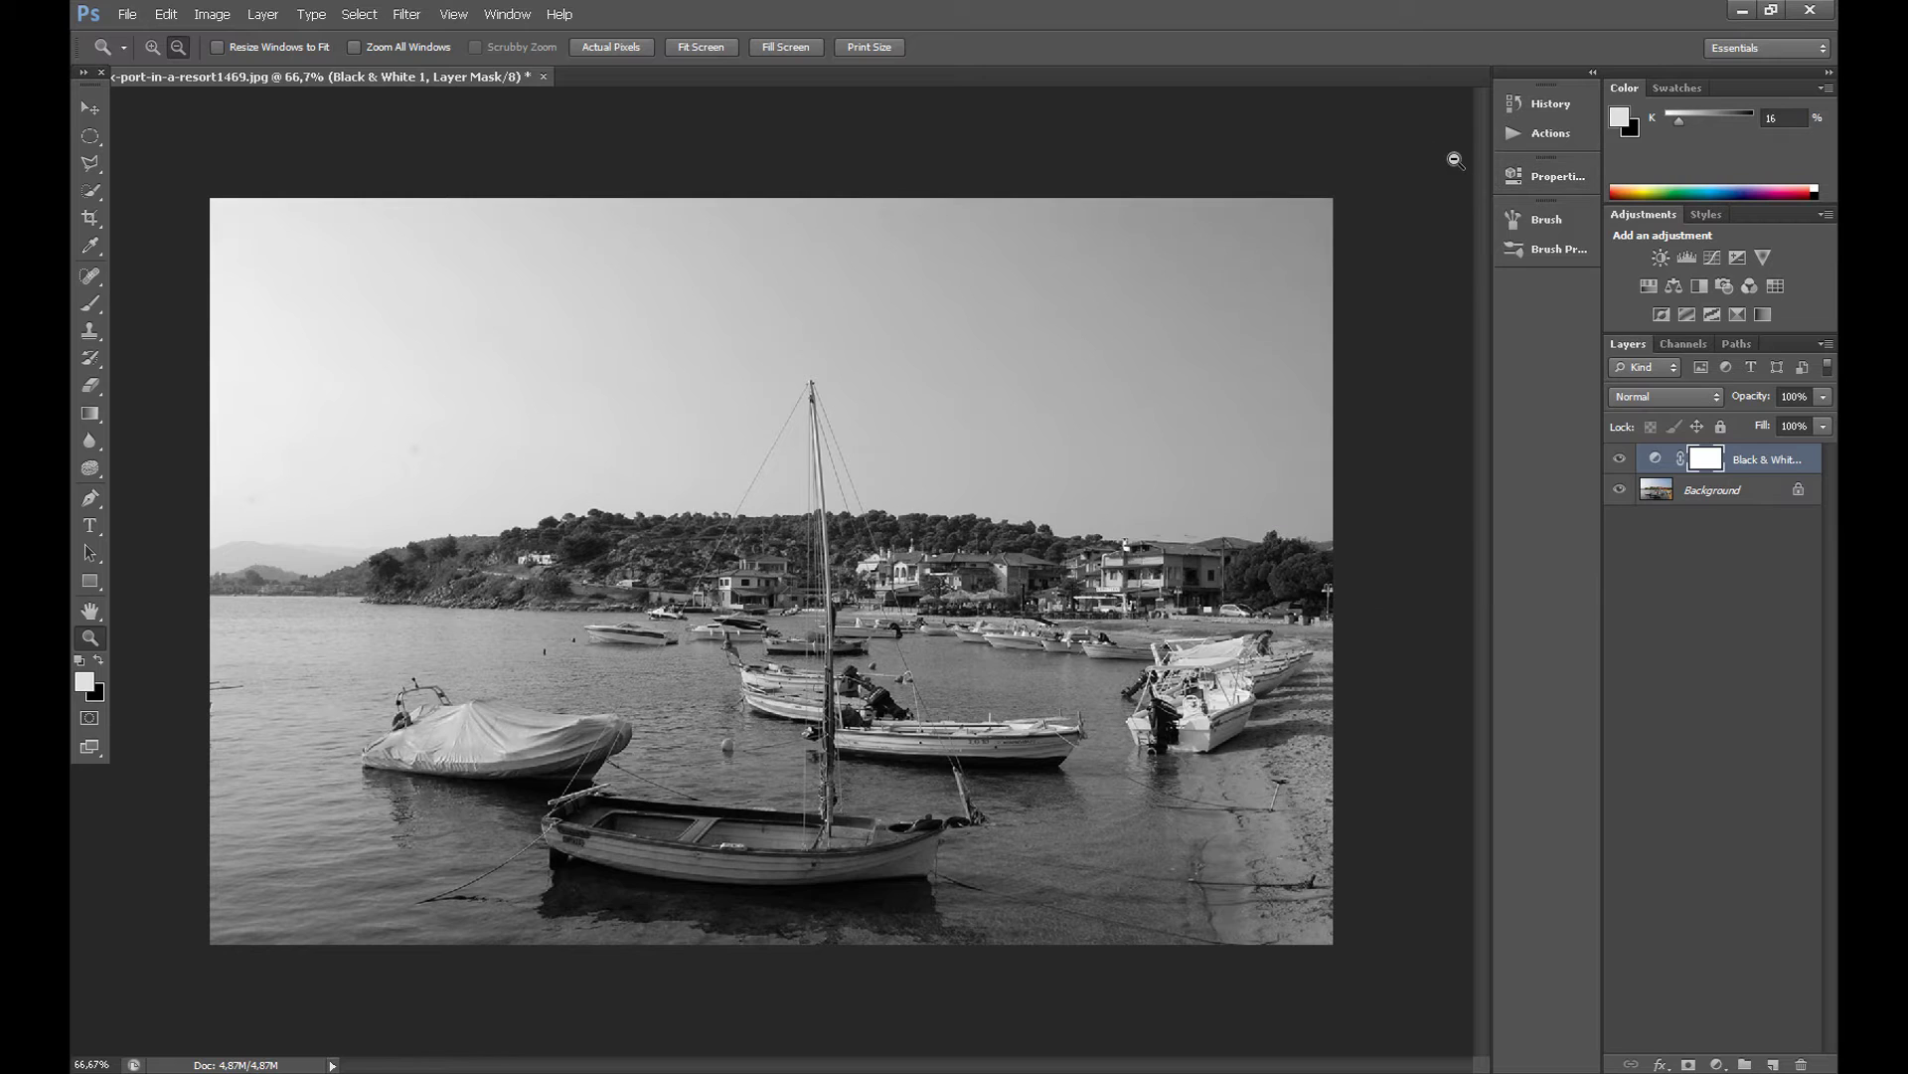
Step: Add a Brightness/Contrast layer set to Brightness 22 and Contrast 36 above Black & White
click(1716, 1065)
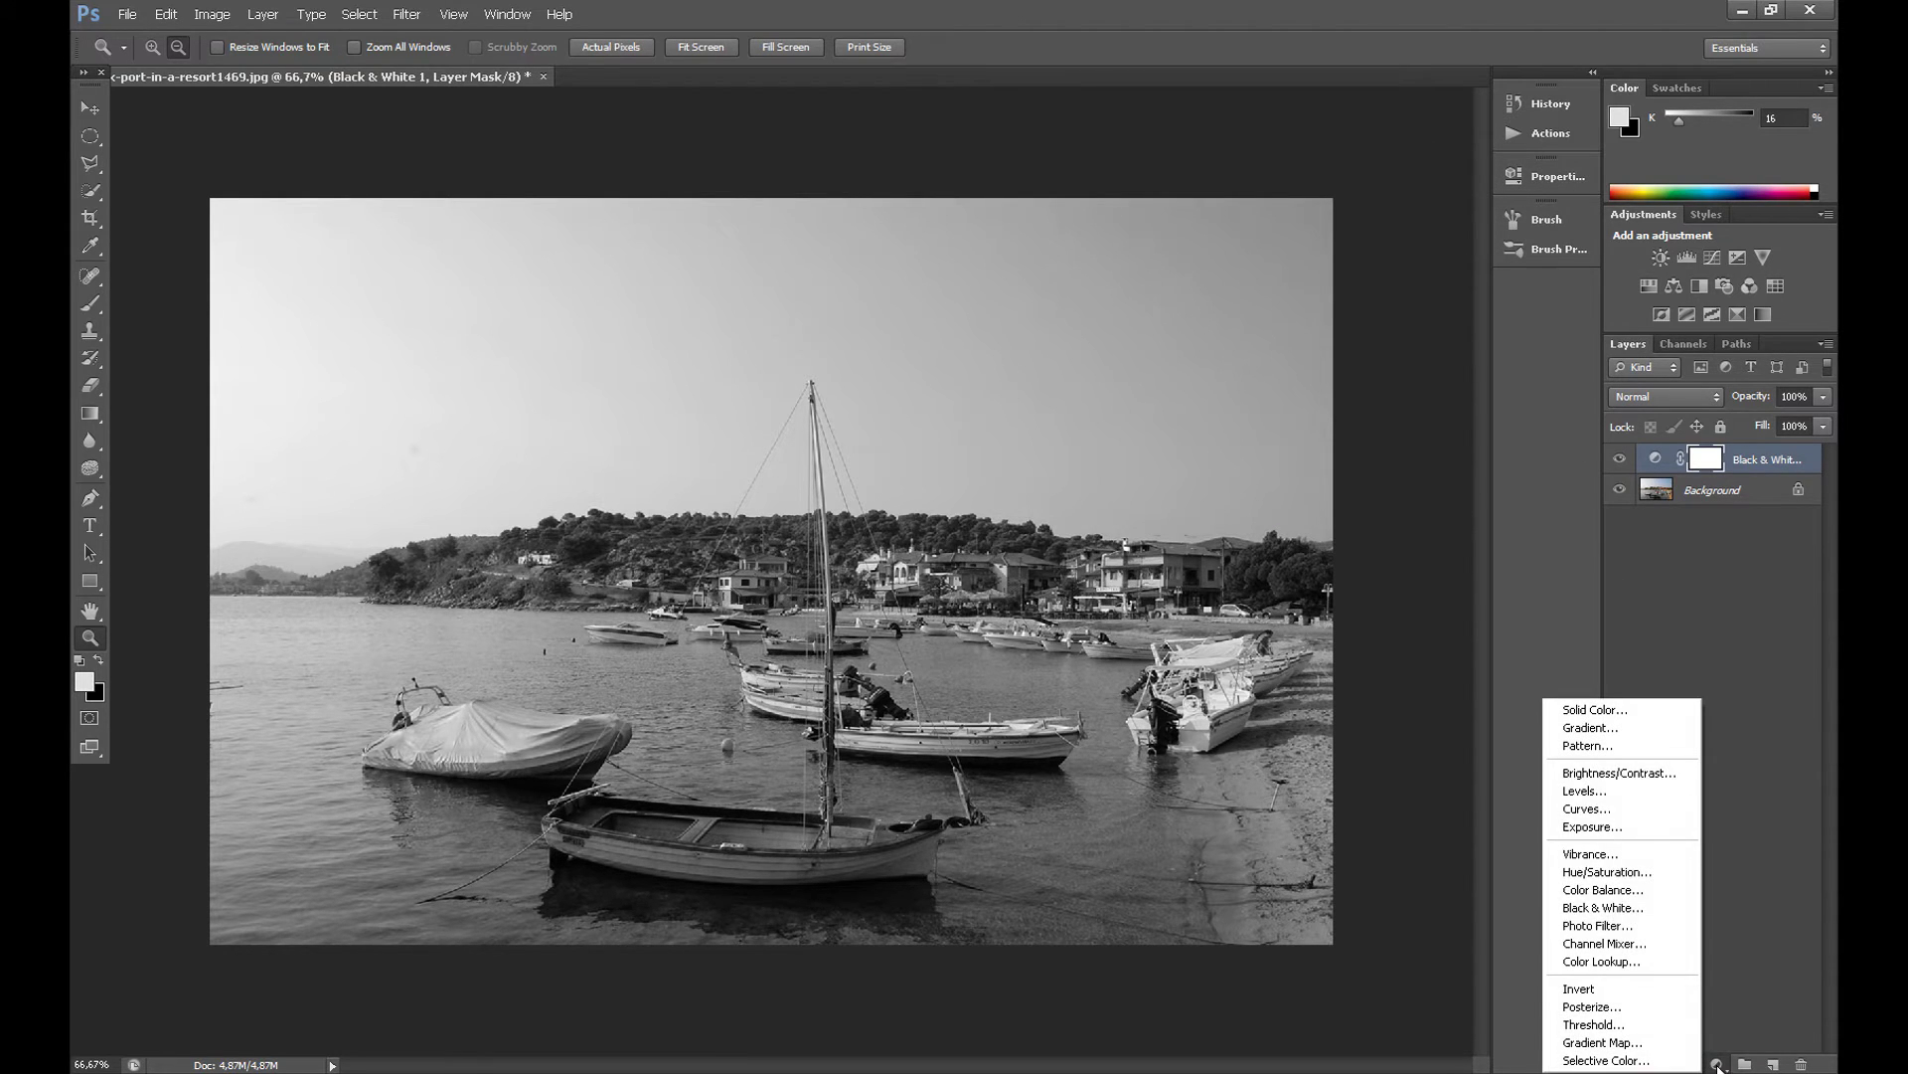
click(1646, 771)
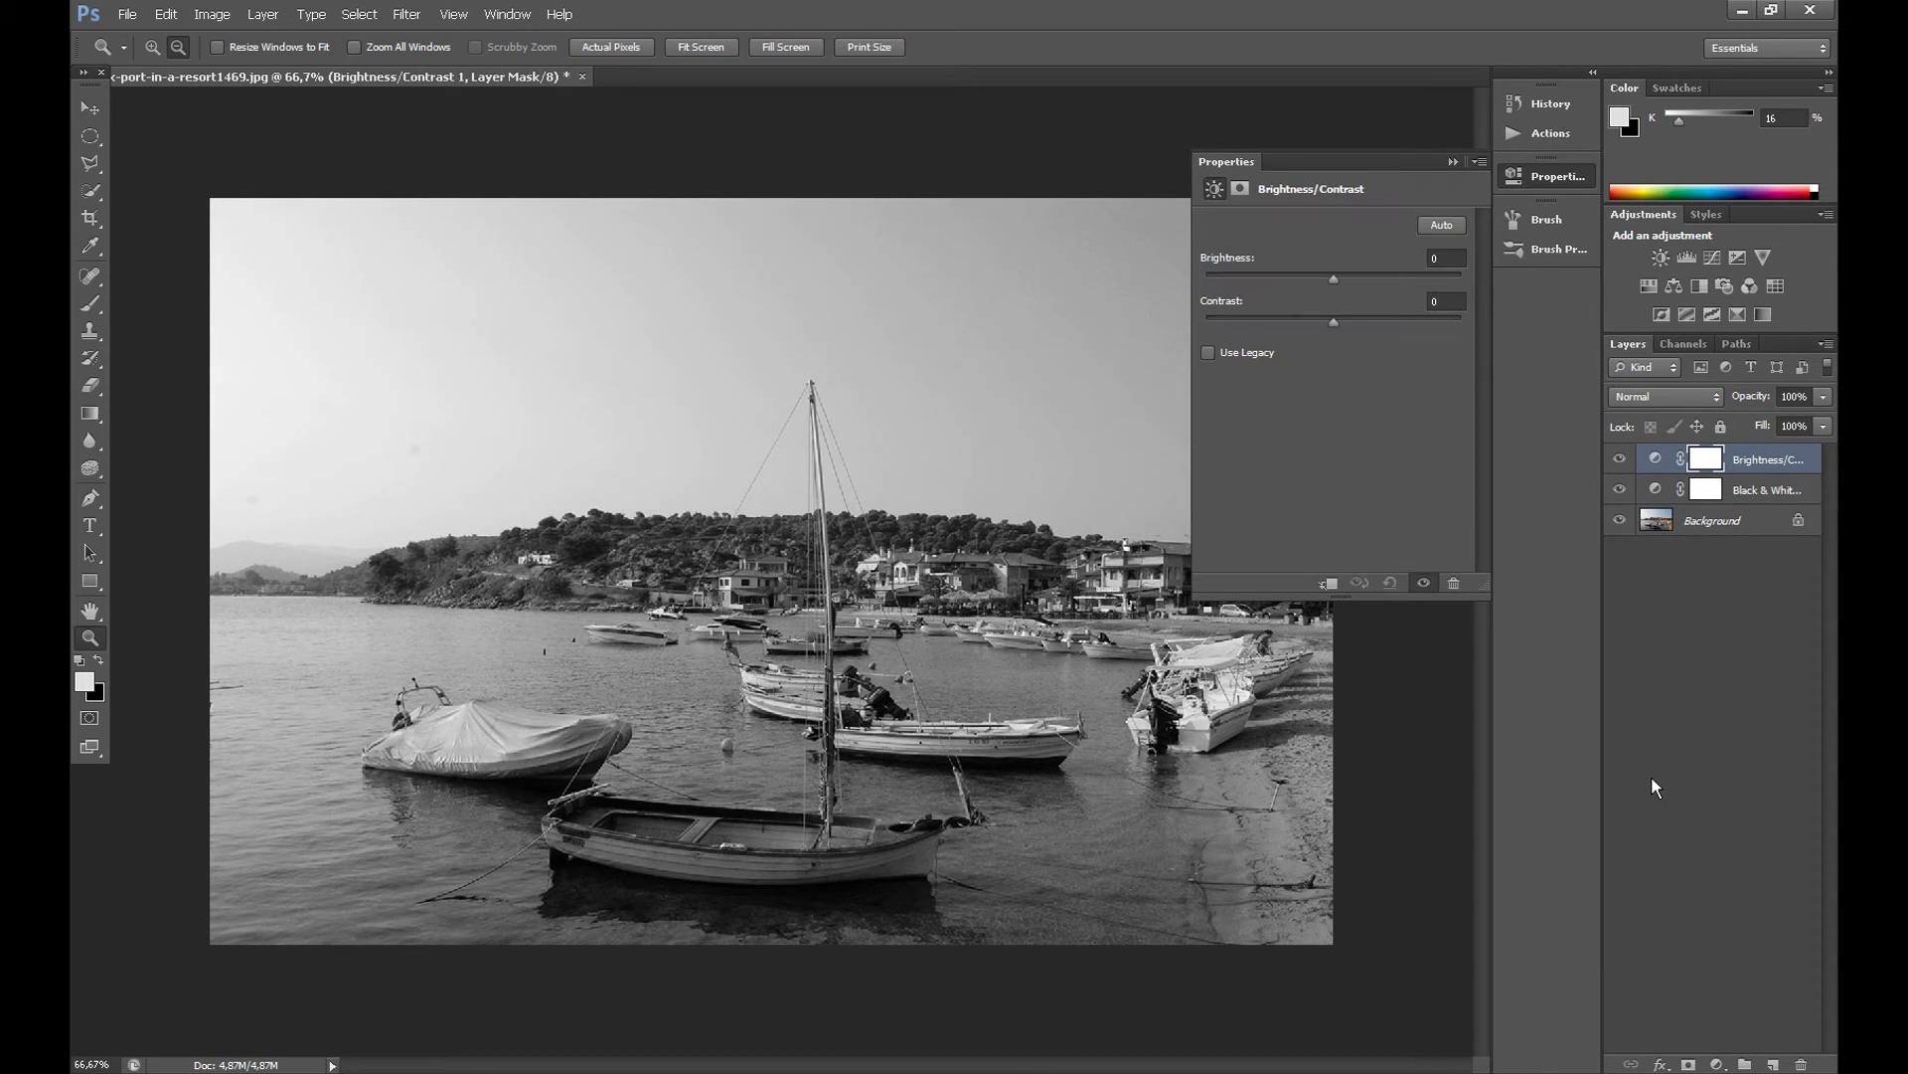
drag(1348, 318, 1376, 316)
click(1353, 281)
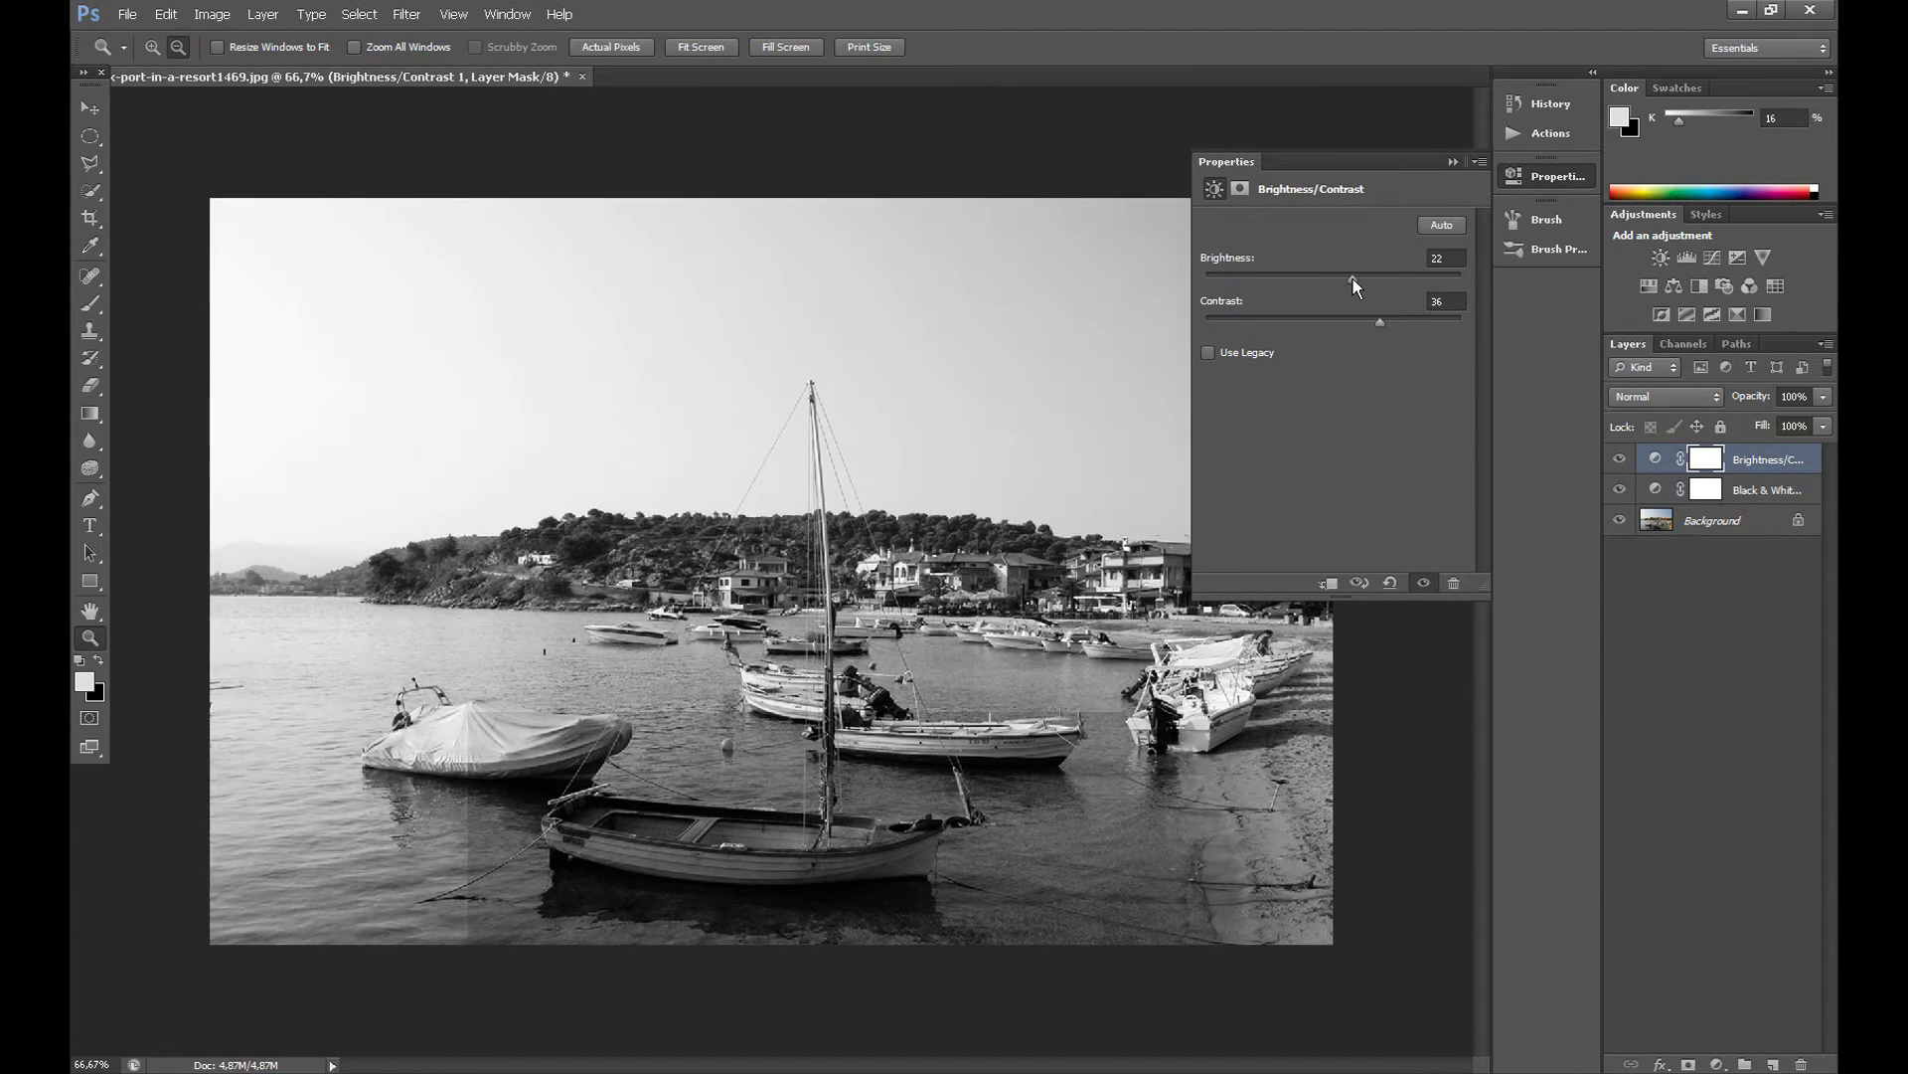
click(1453, 162)
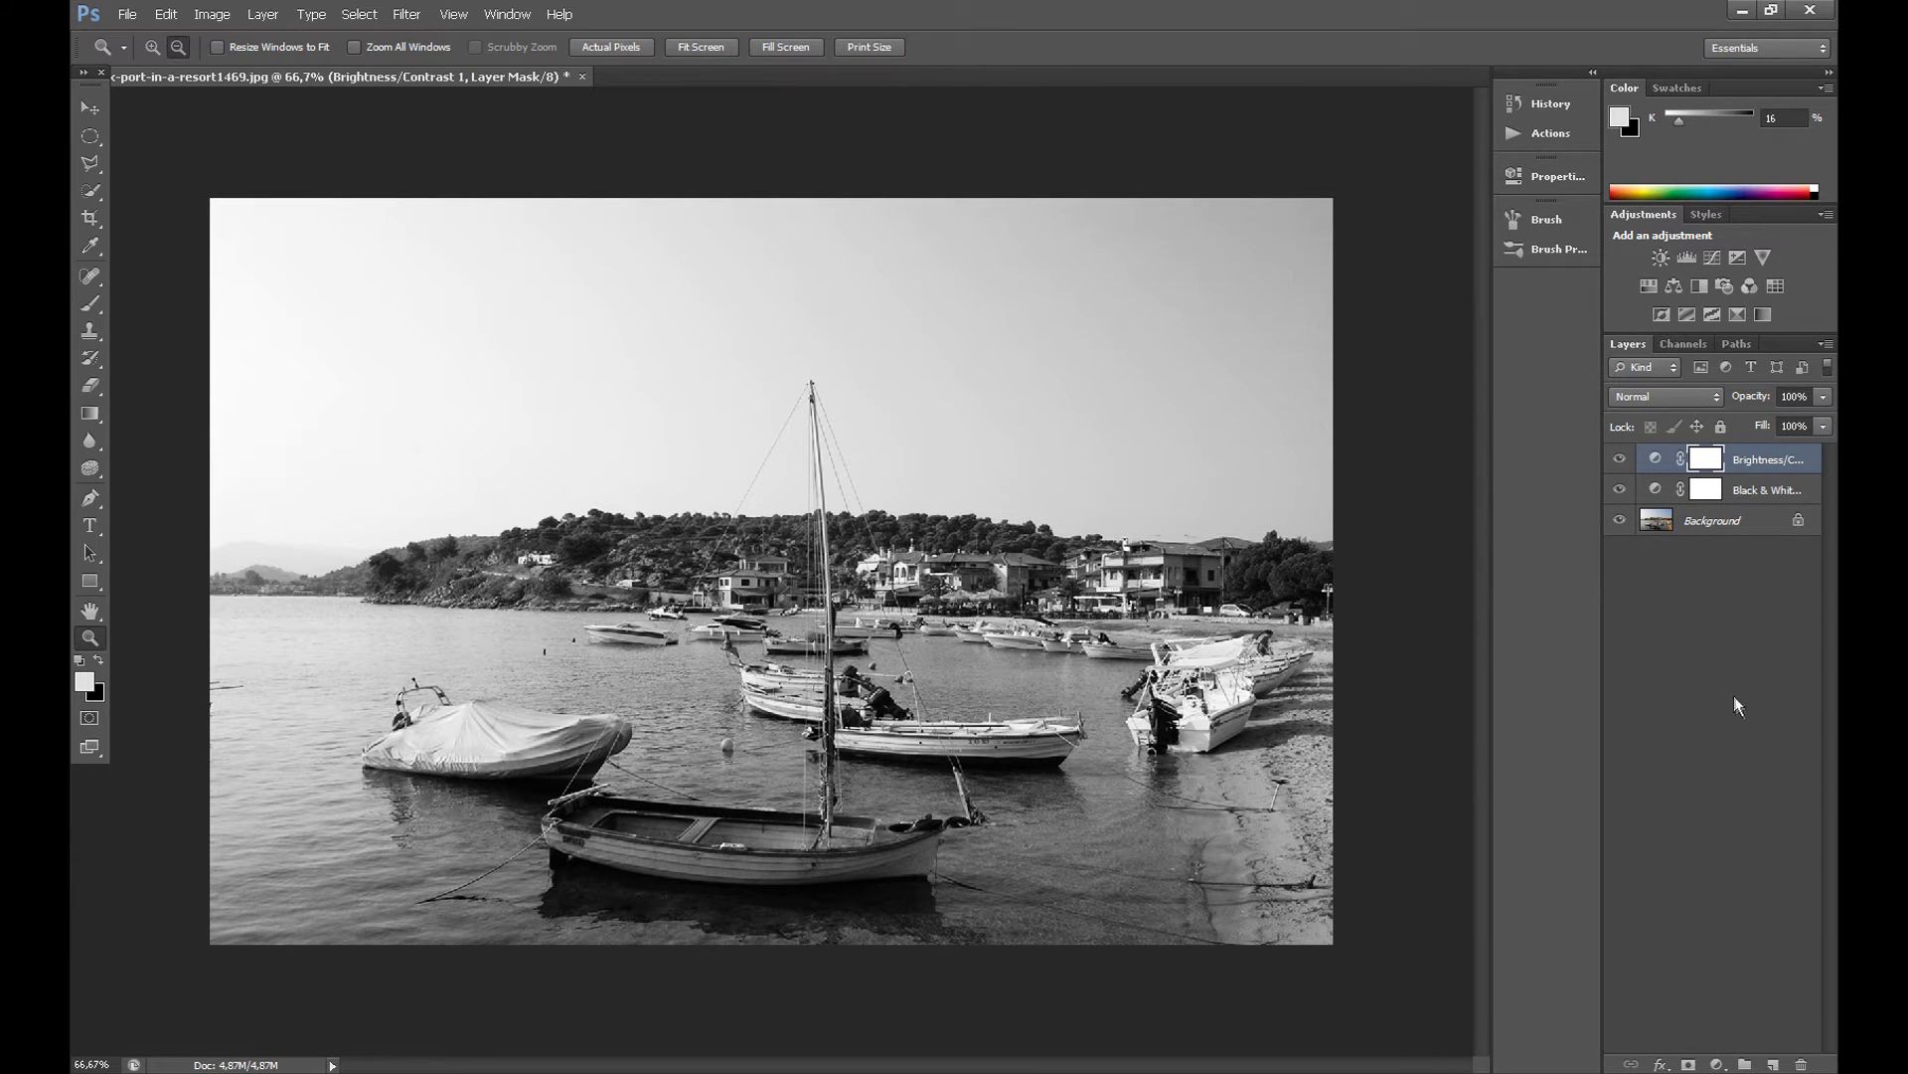
Step: Add a brown #916000 Solid Color fill layer blended as Soft Light
click(1773, 1065)
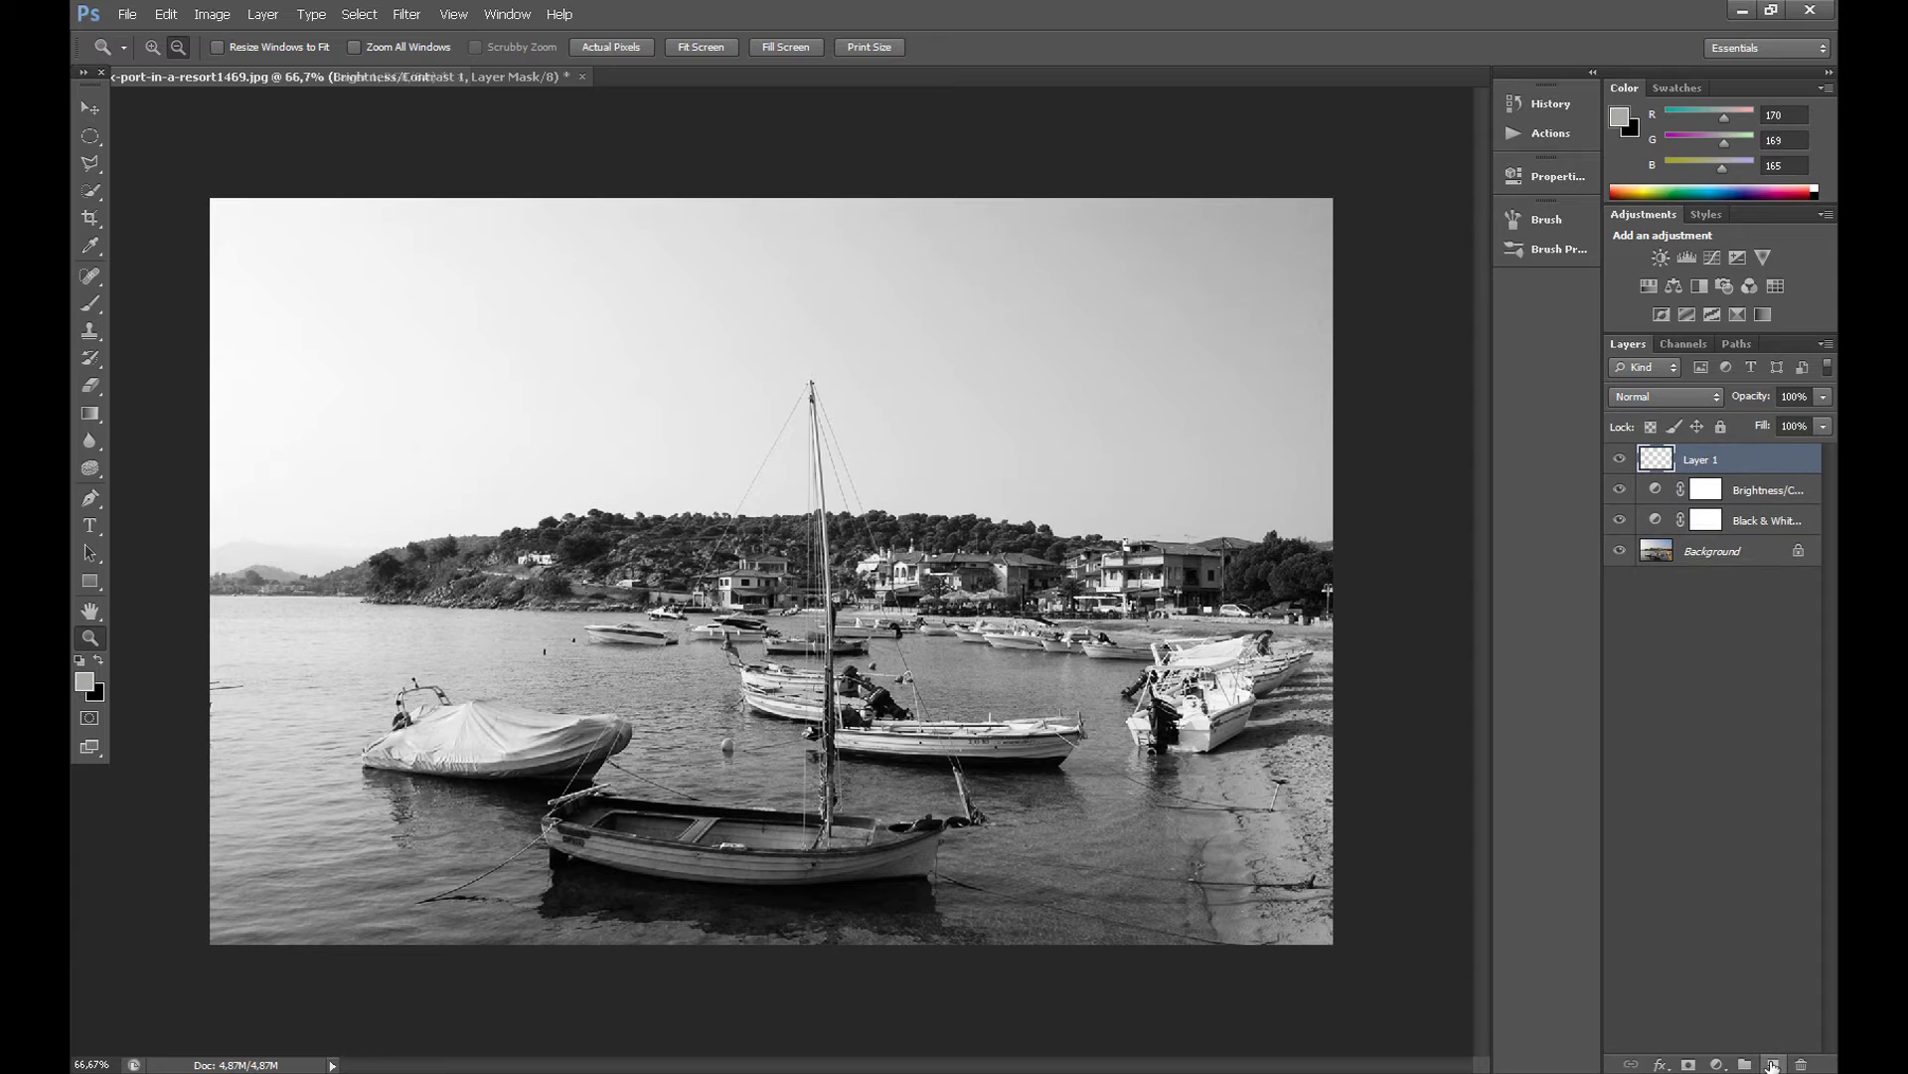
click(1717, 1065)
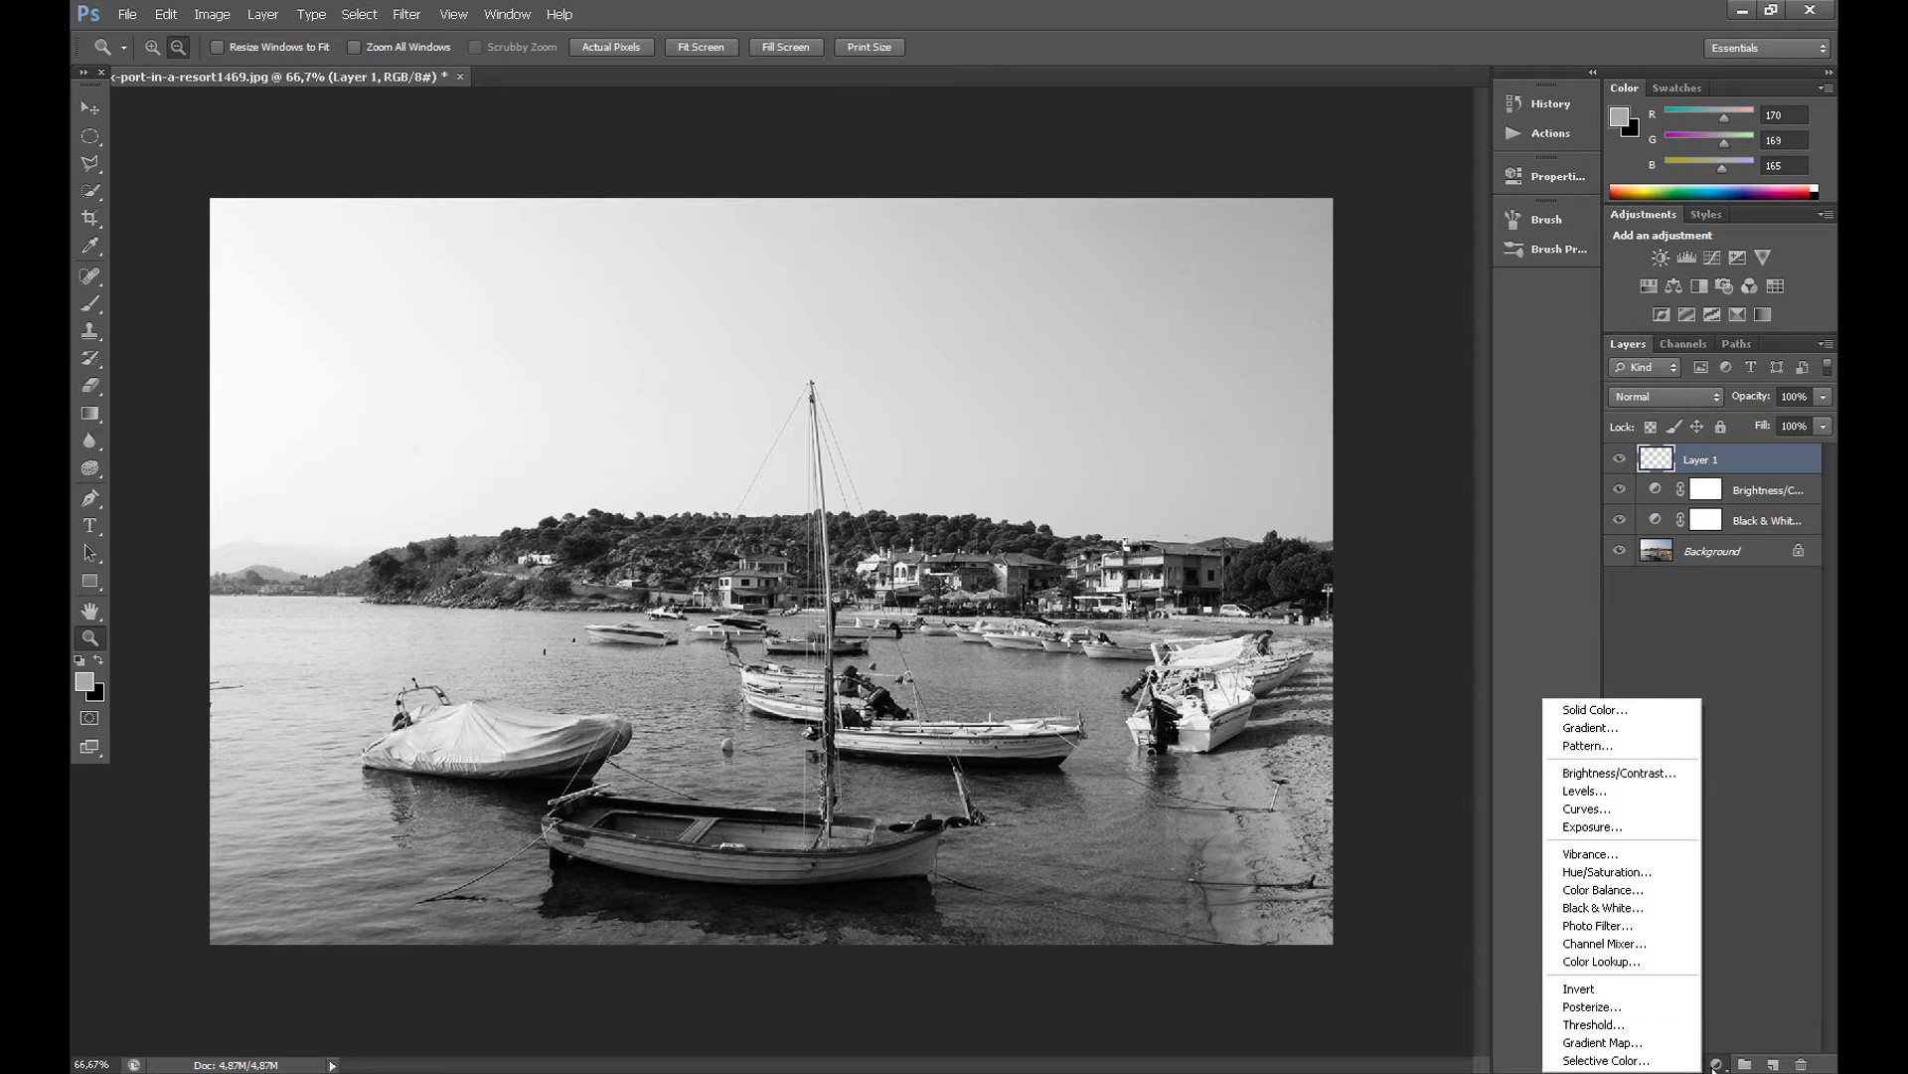
click(1594, 710)
click(1485, 616)
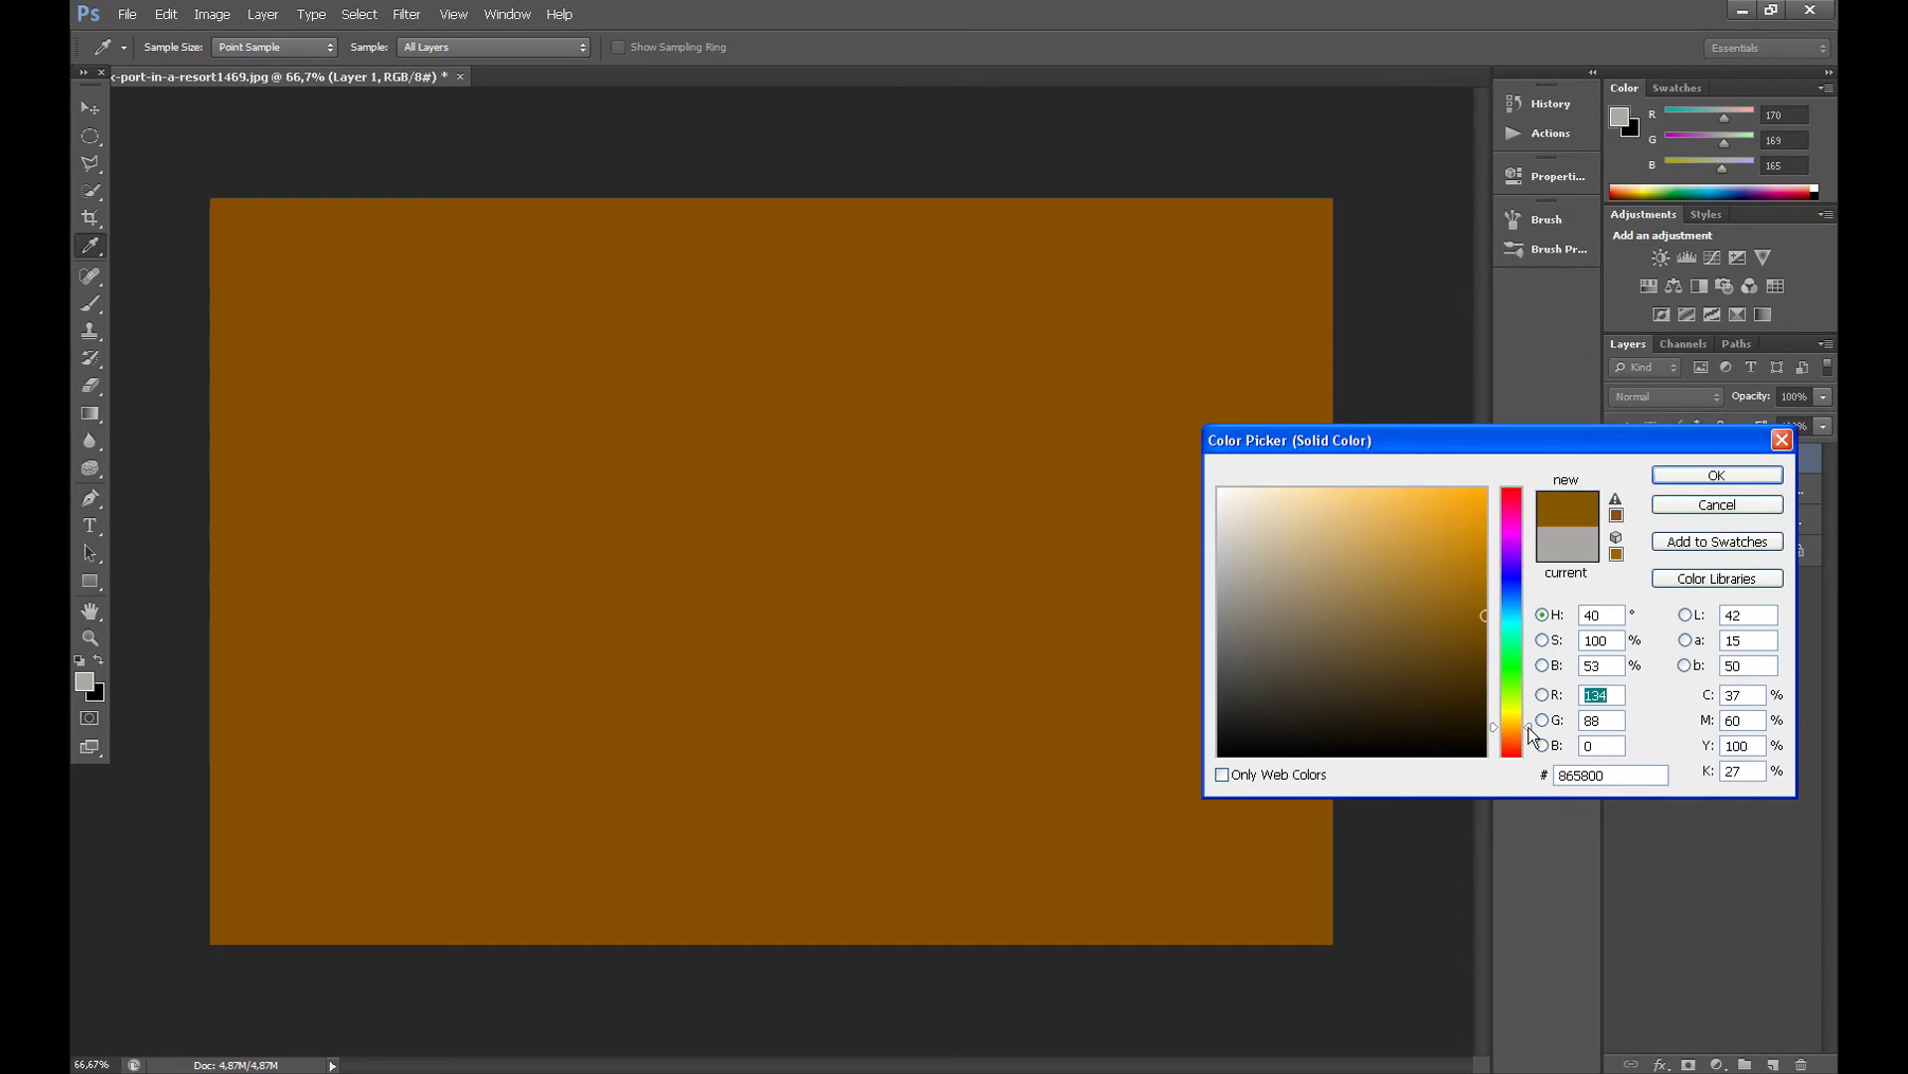
click(1477, 605)
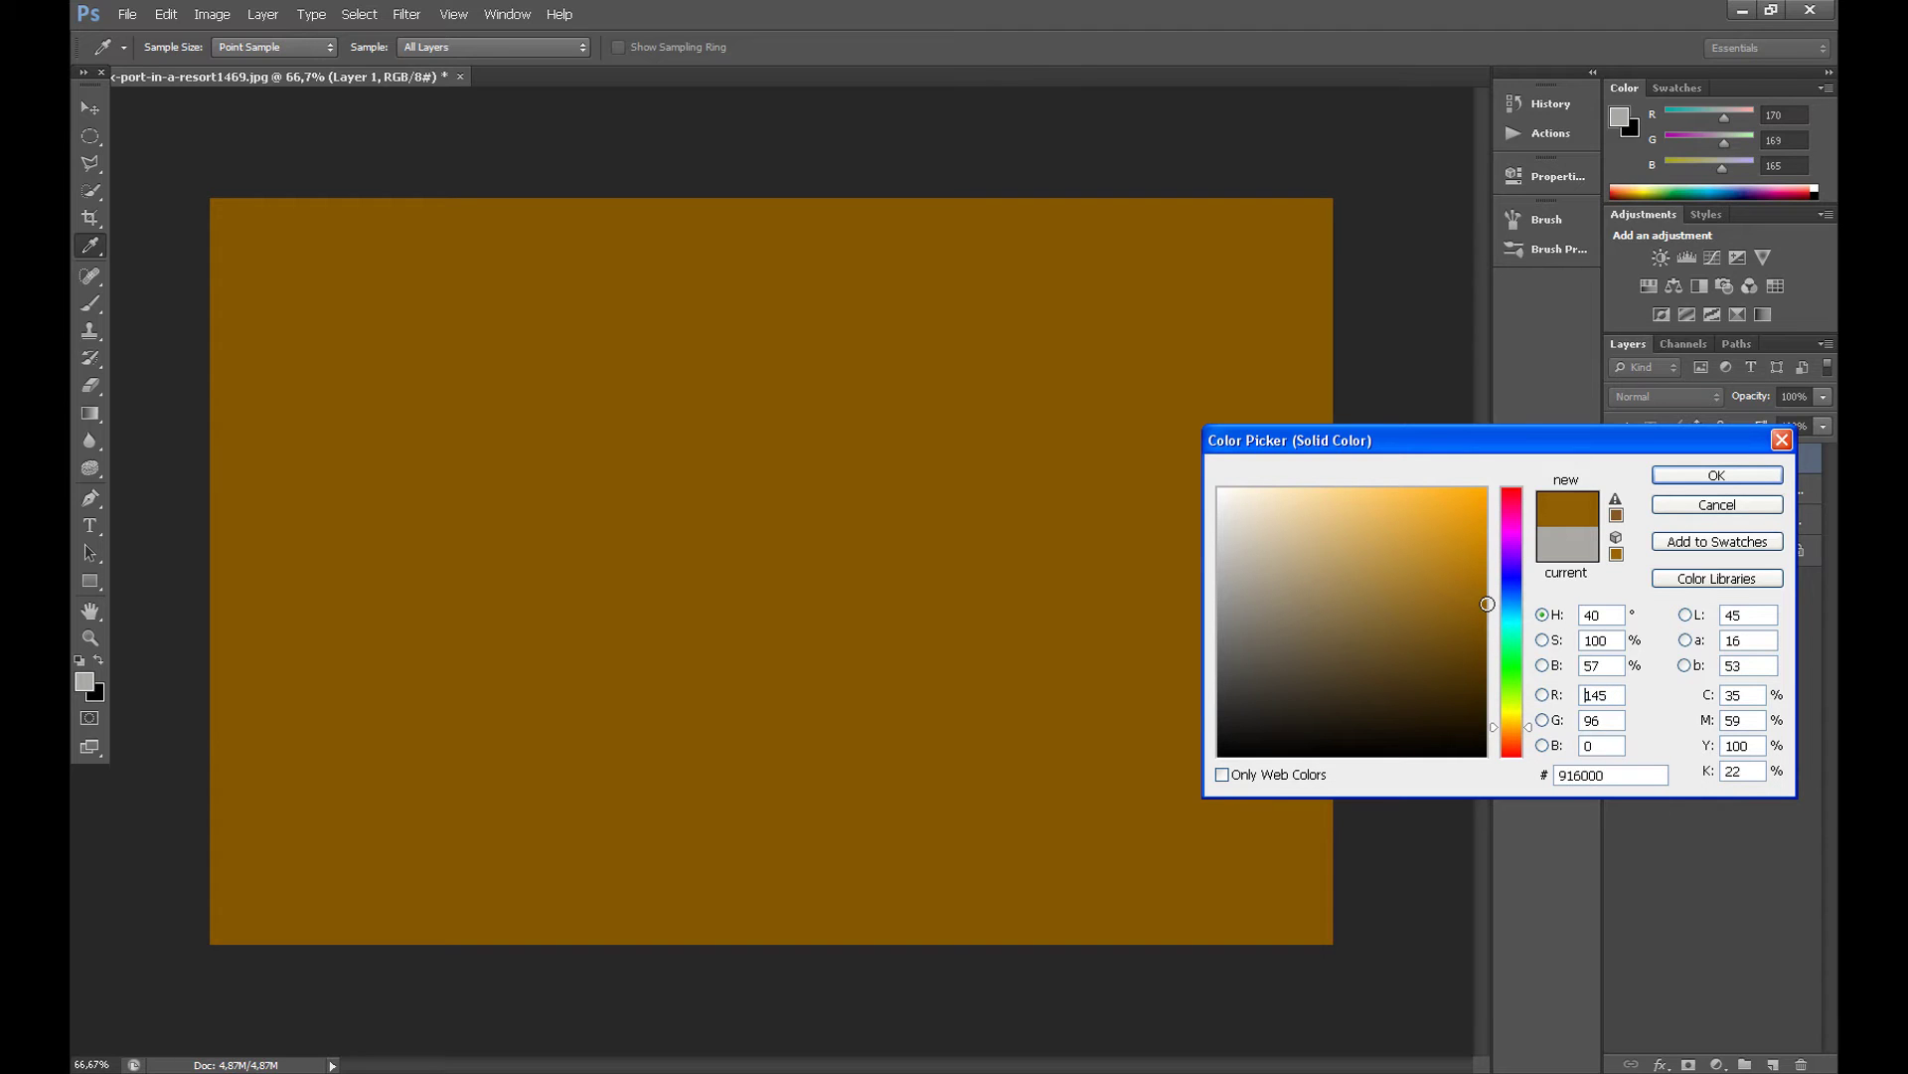
click(1718, 477)
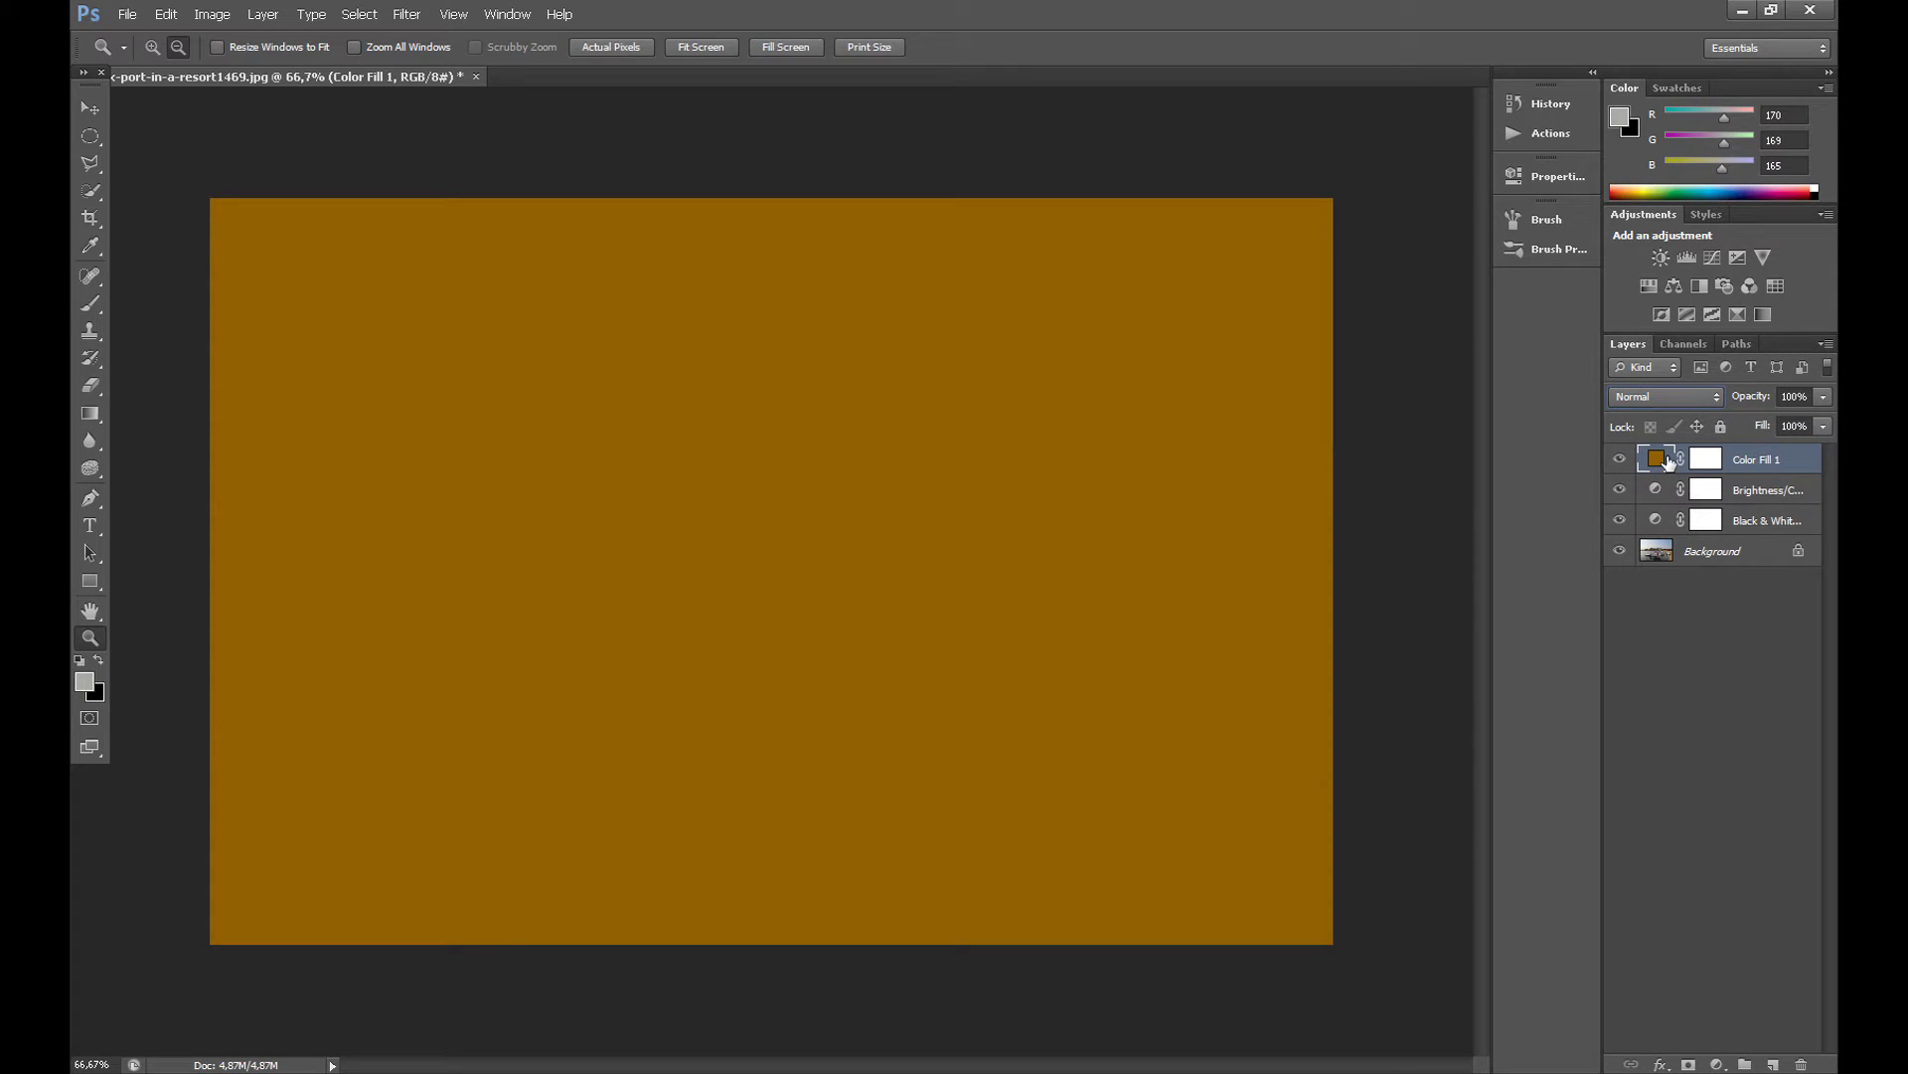
click(1676, 394)
click(1666, 687)
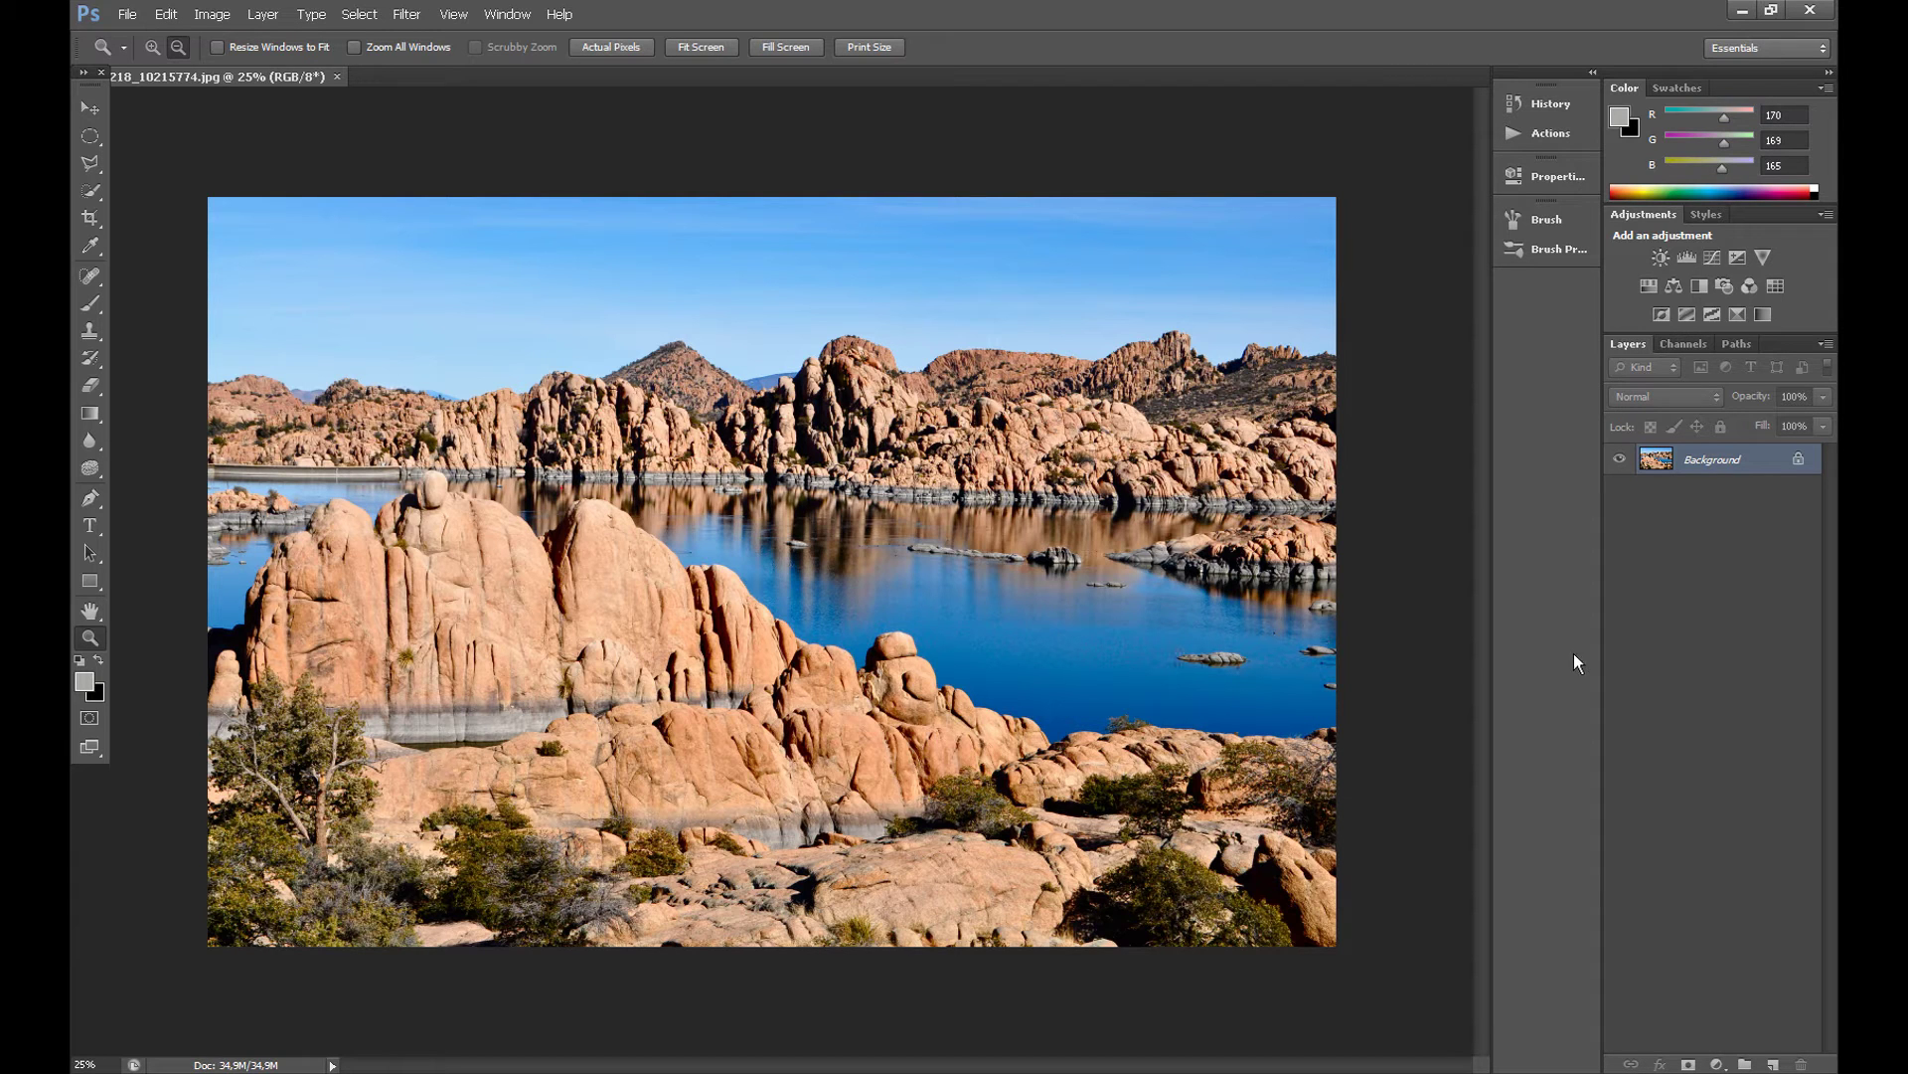
Step: Add a Curves adjustment layer and nudge the RGB black point inward
click(1716, 1064)
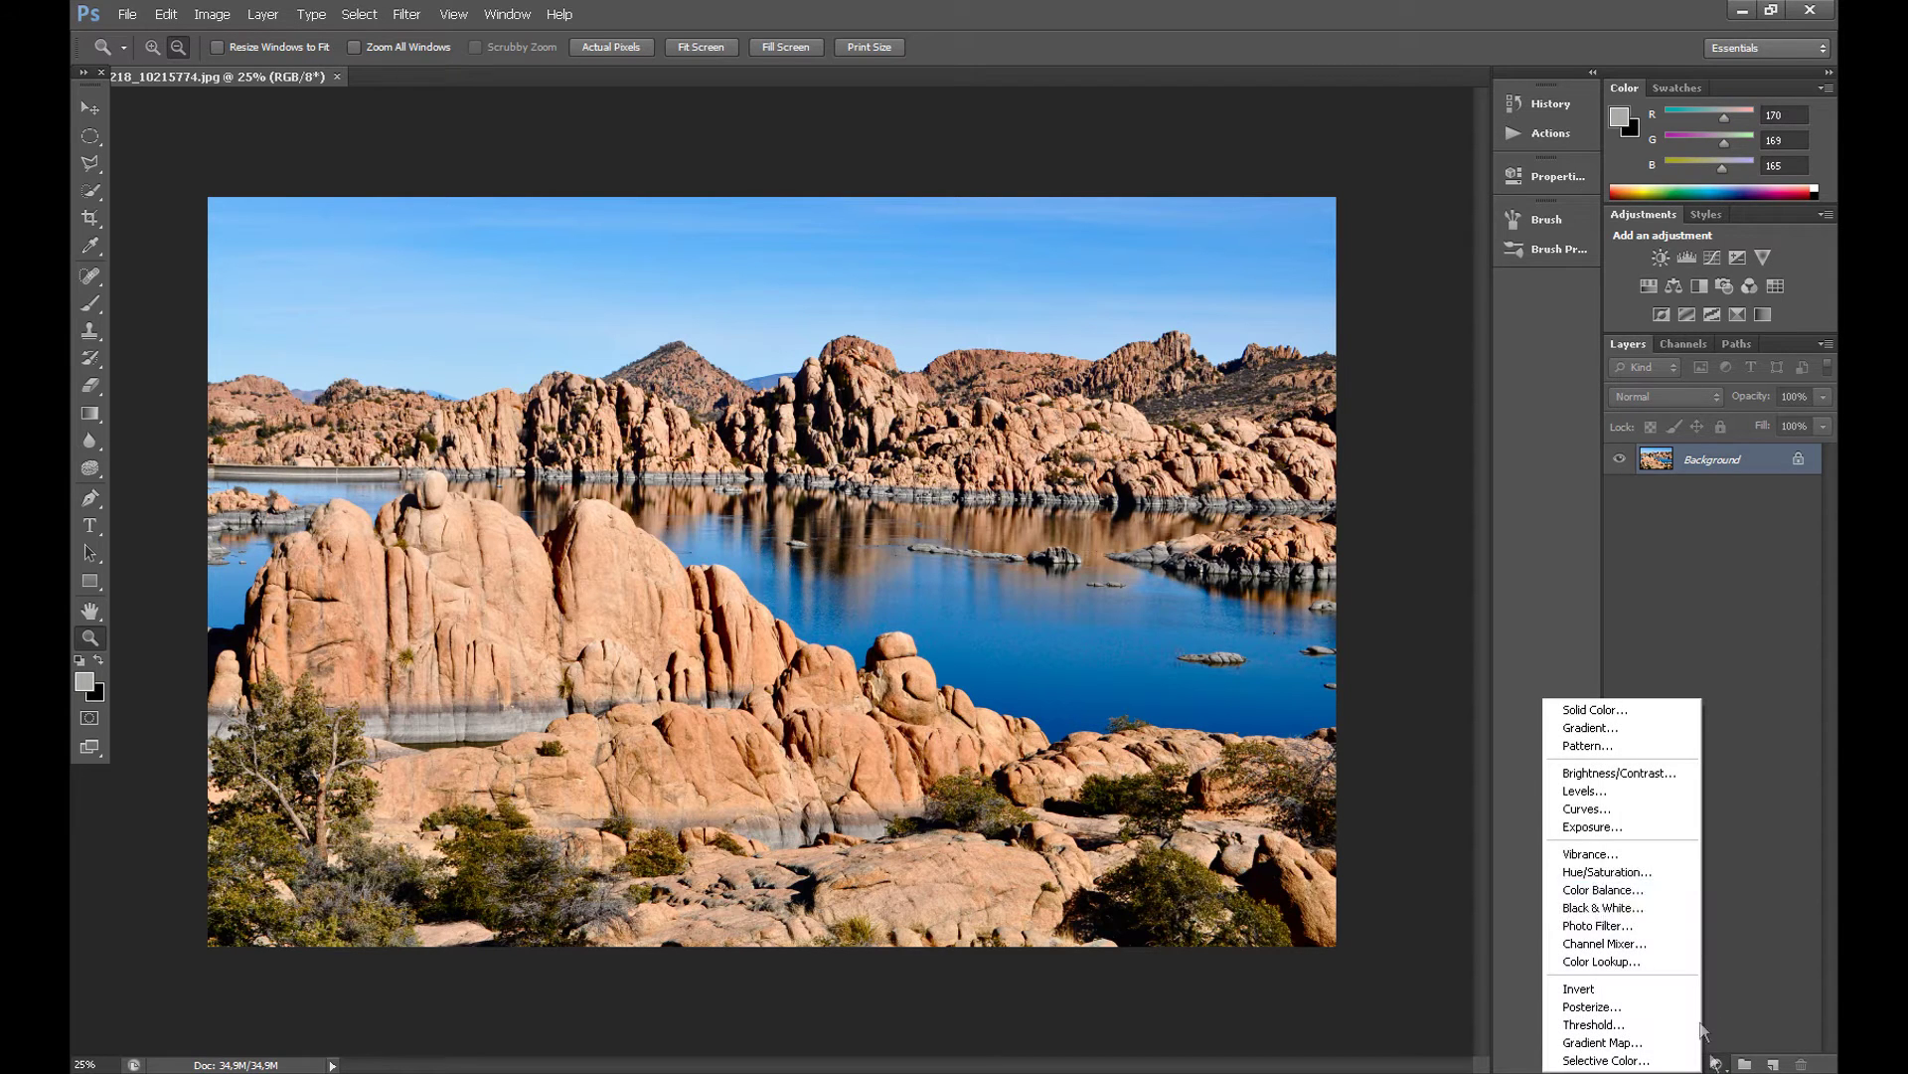
click(1618, 809)
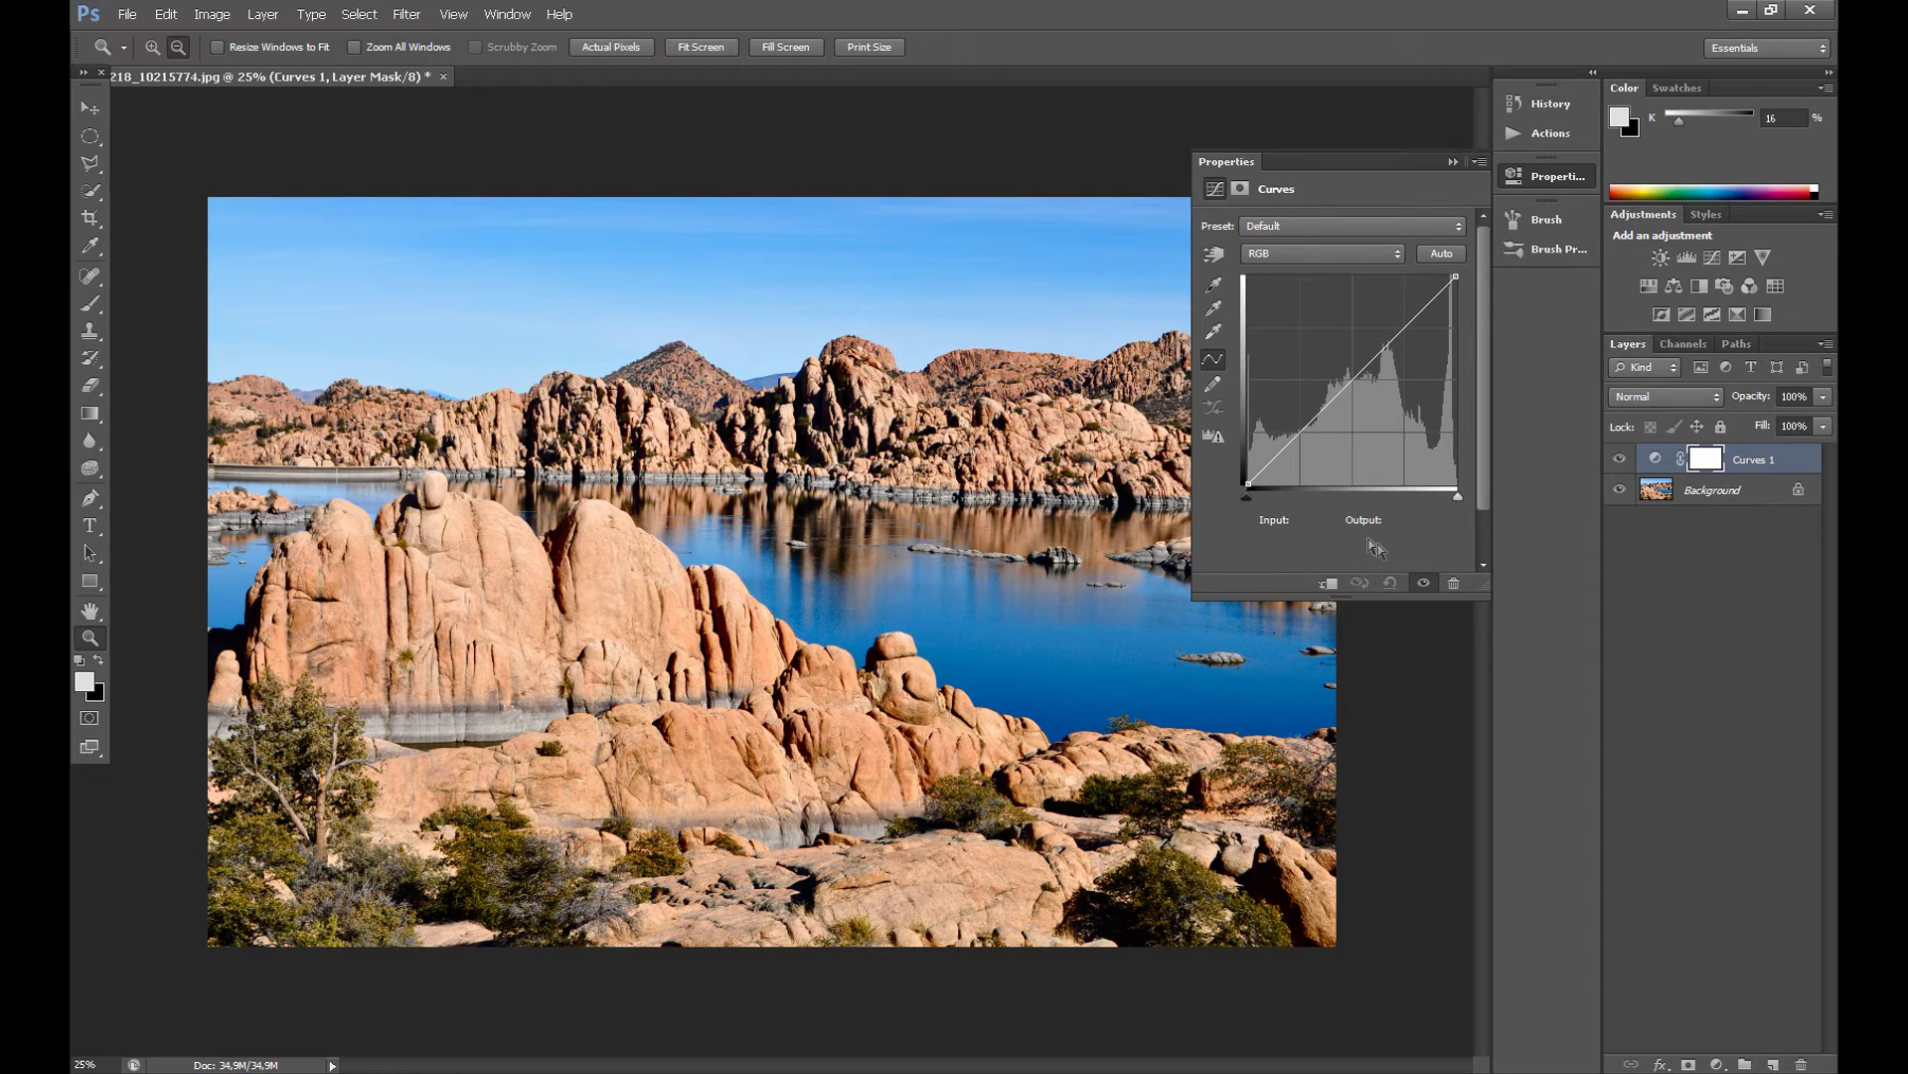
drag(1244, 486, 1255, 485)
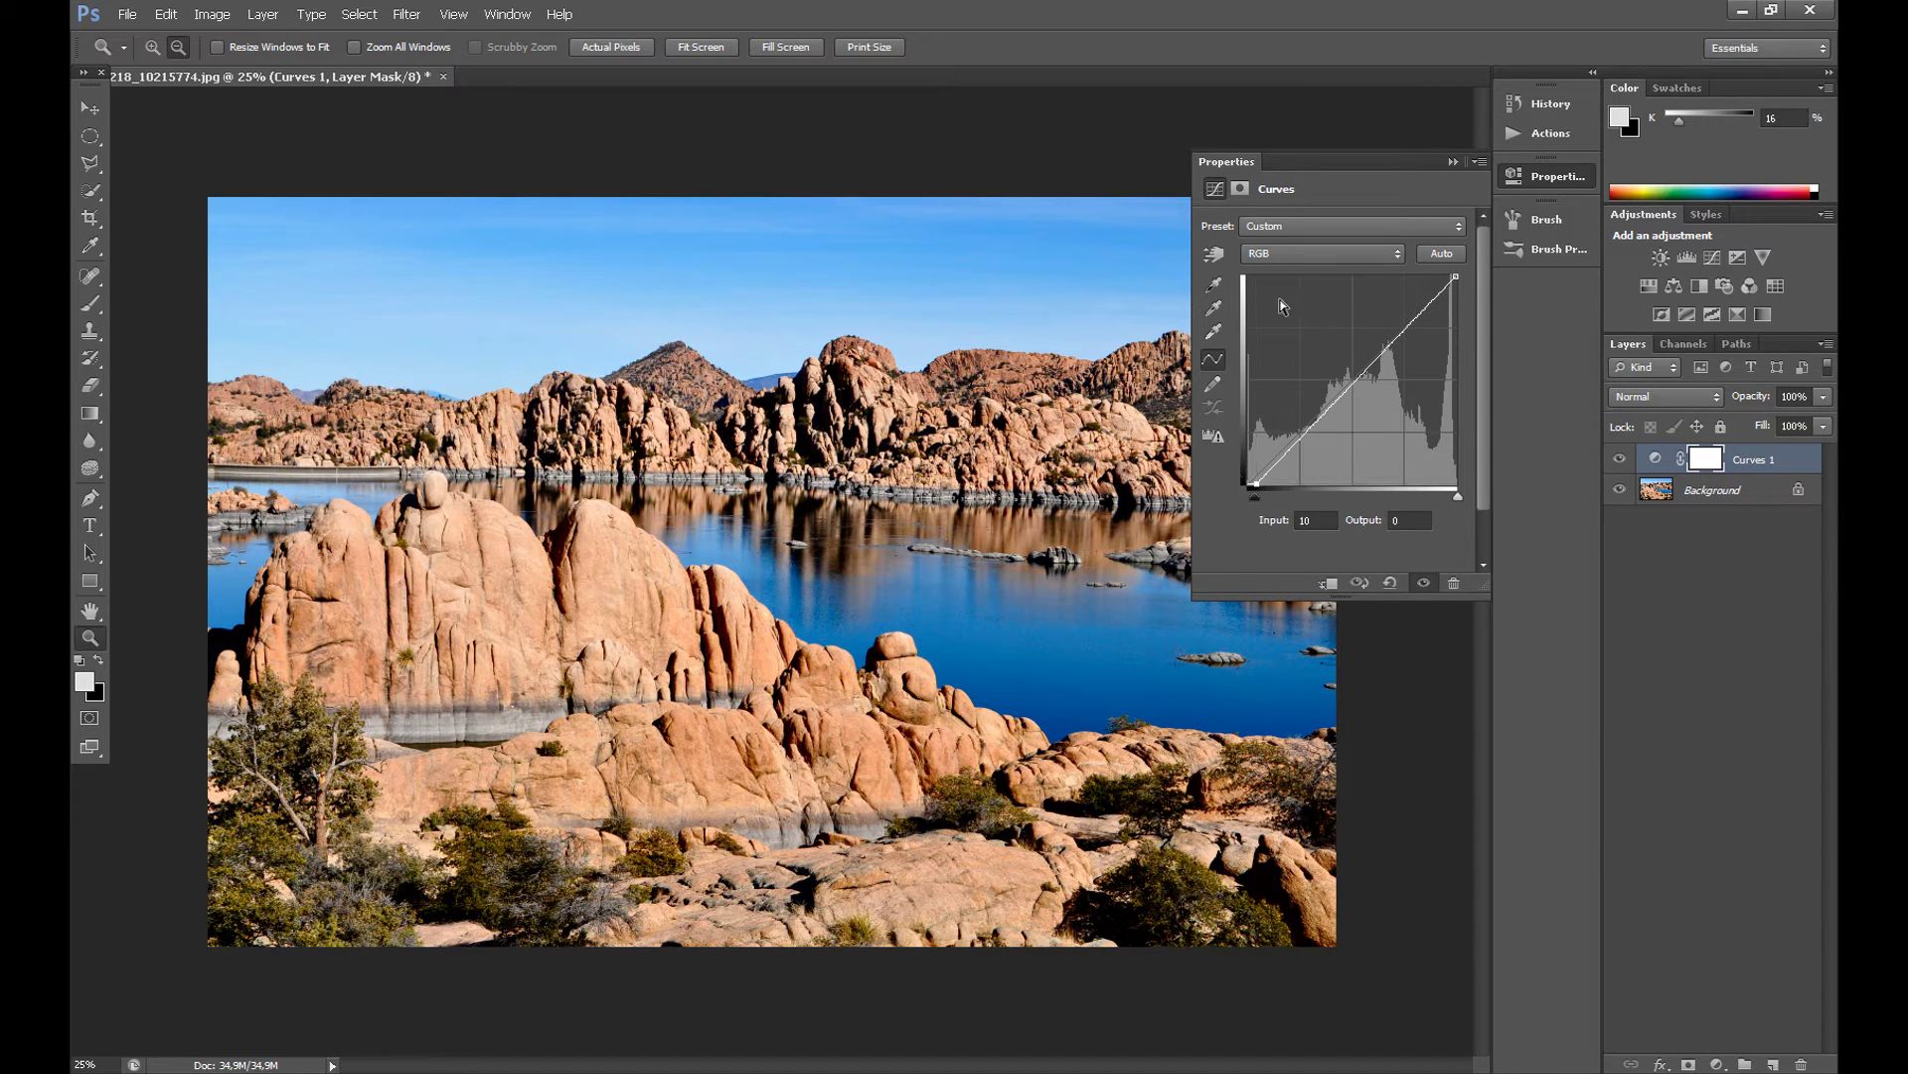
Step: Raise the Red curve's black point to 40 and its midpoint to about 172
click(1290, 255)
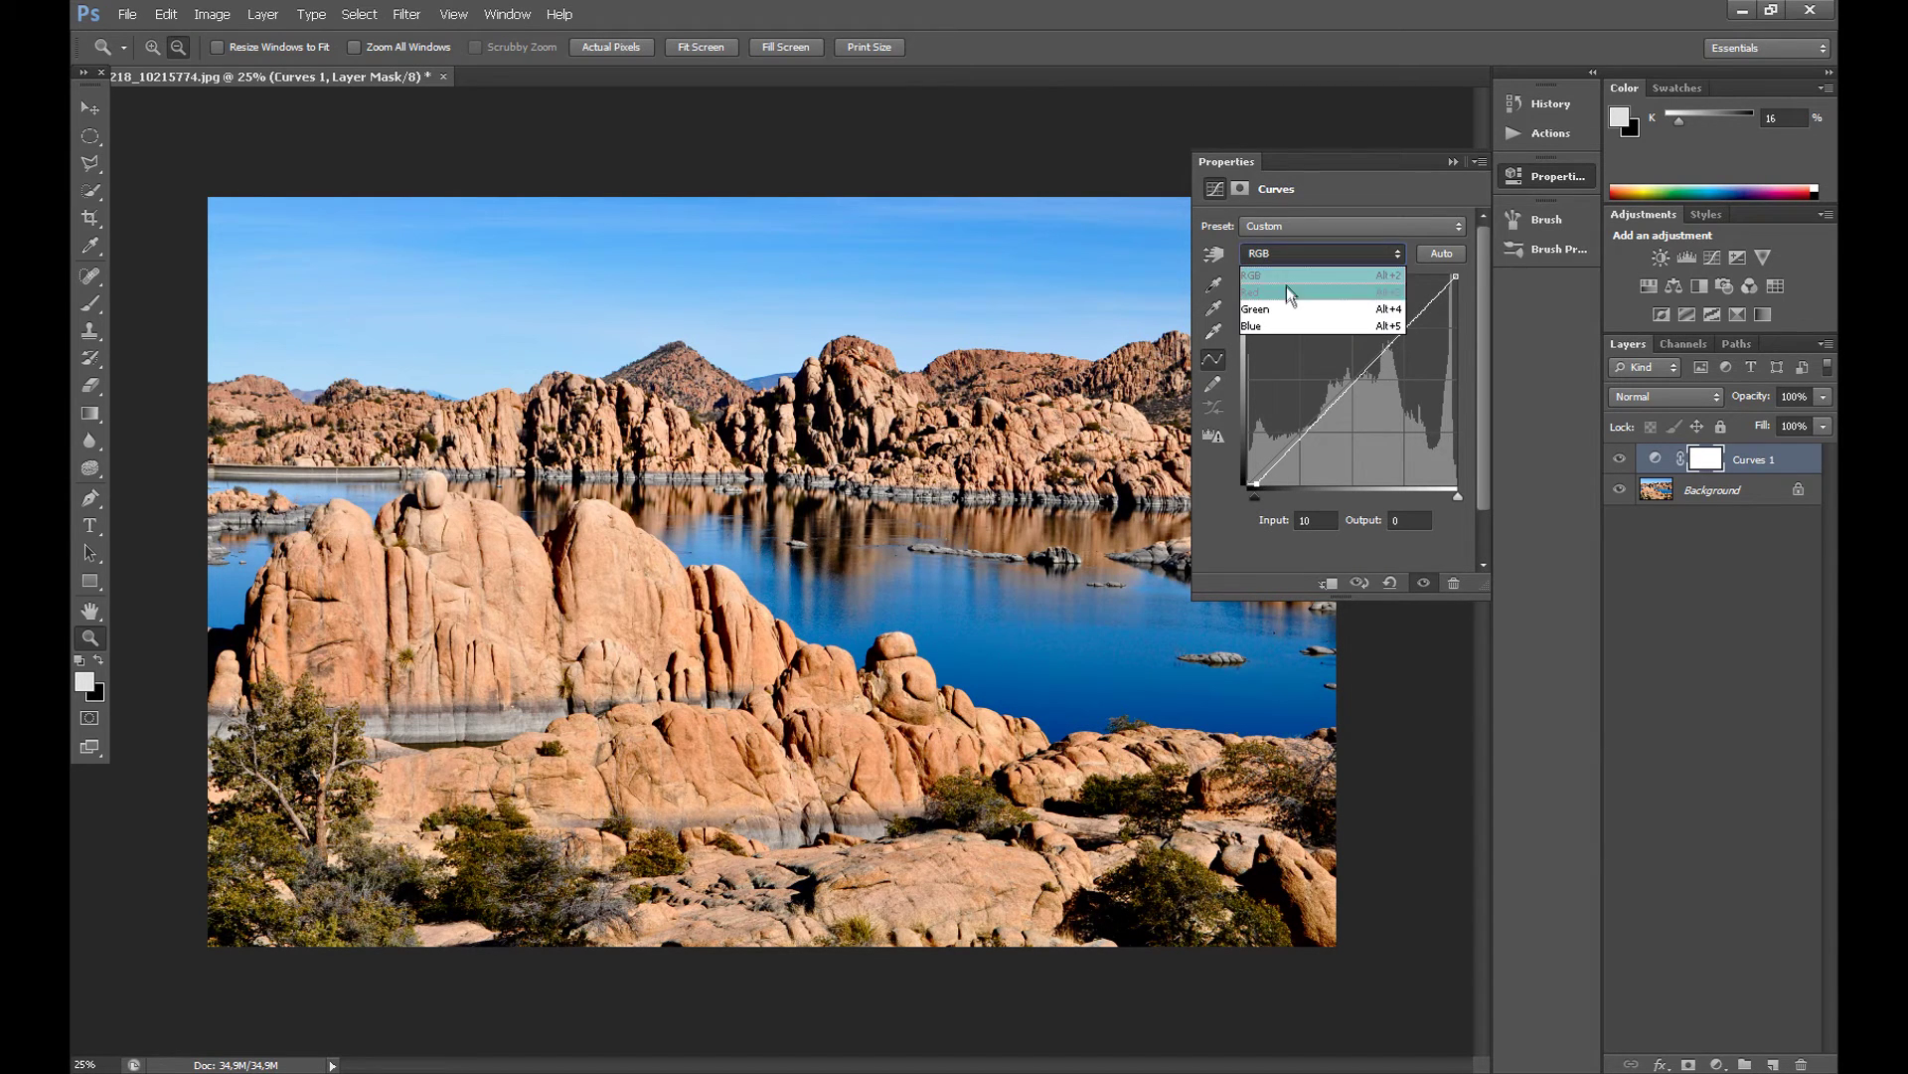
click(1286, 286)
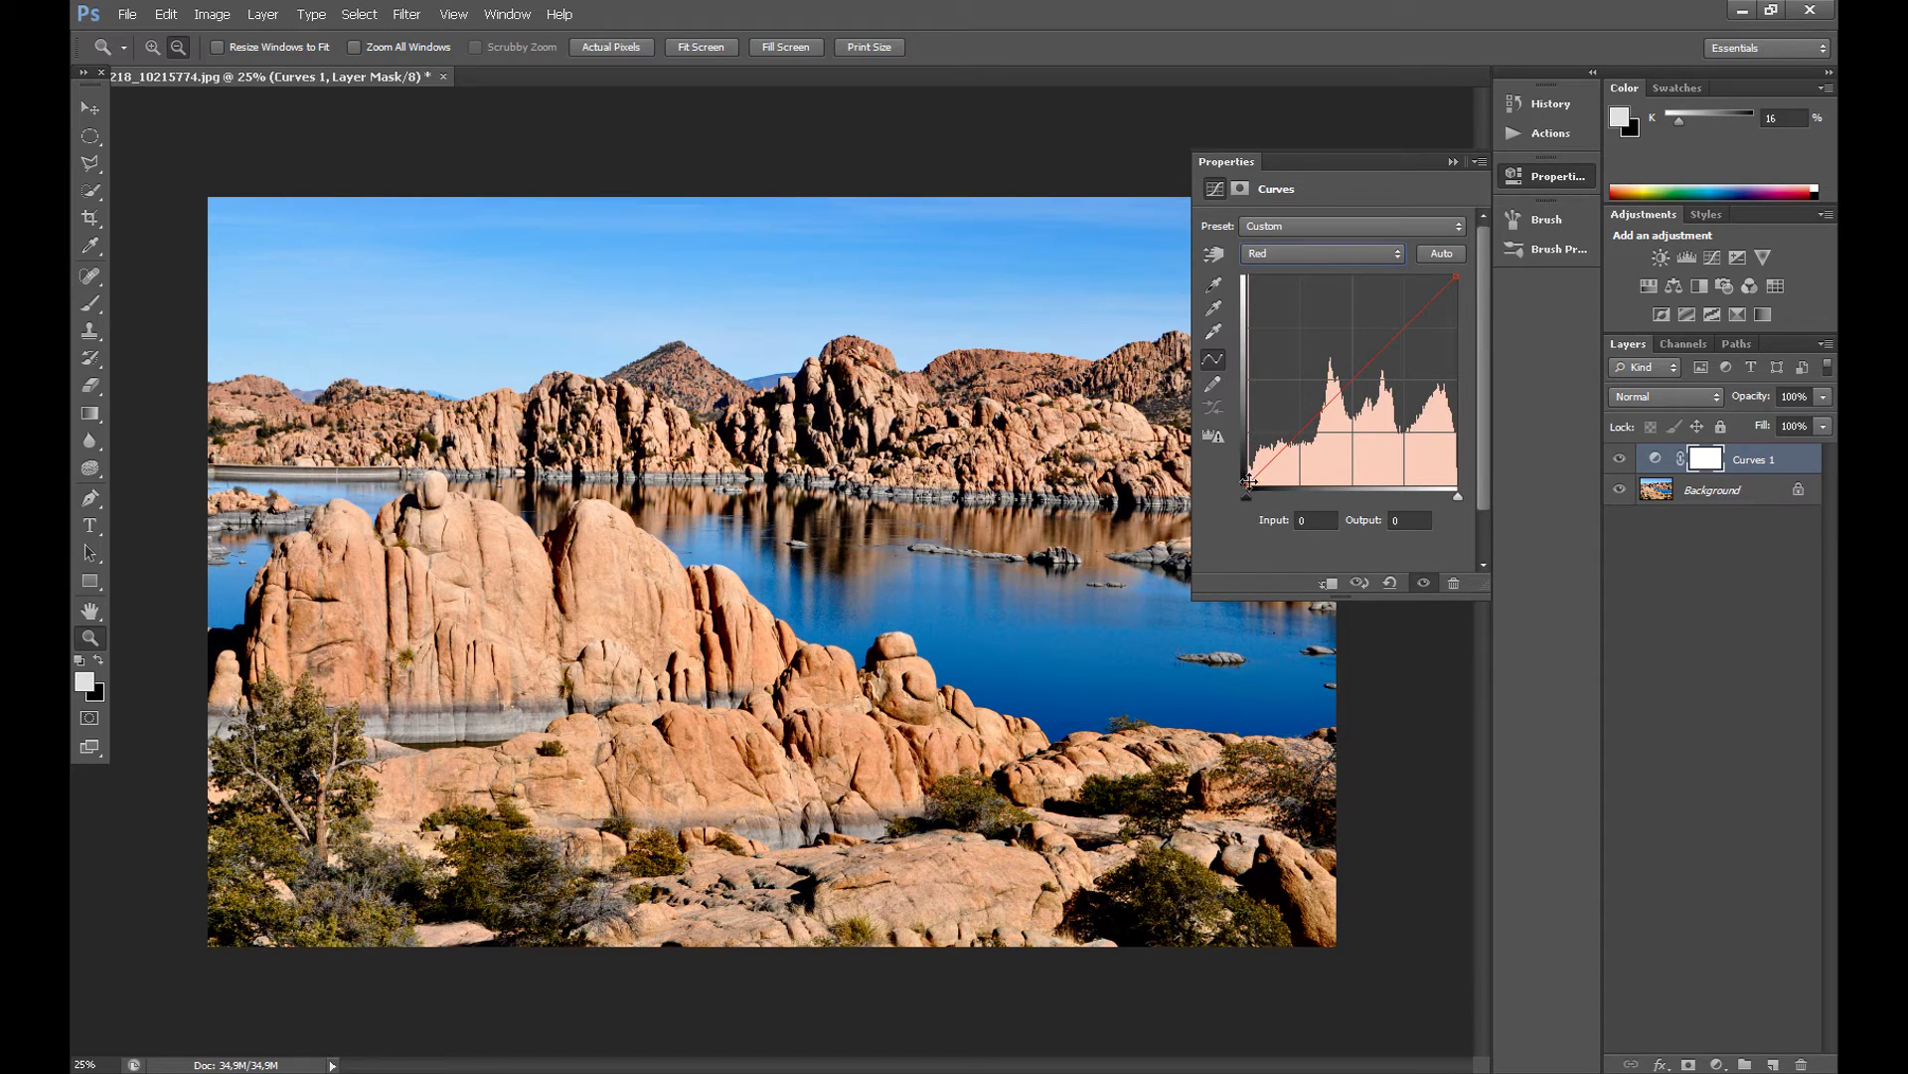
drag(1247, 485, 1223, 450)
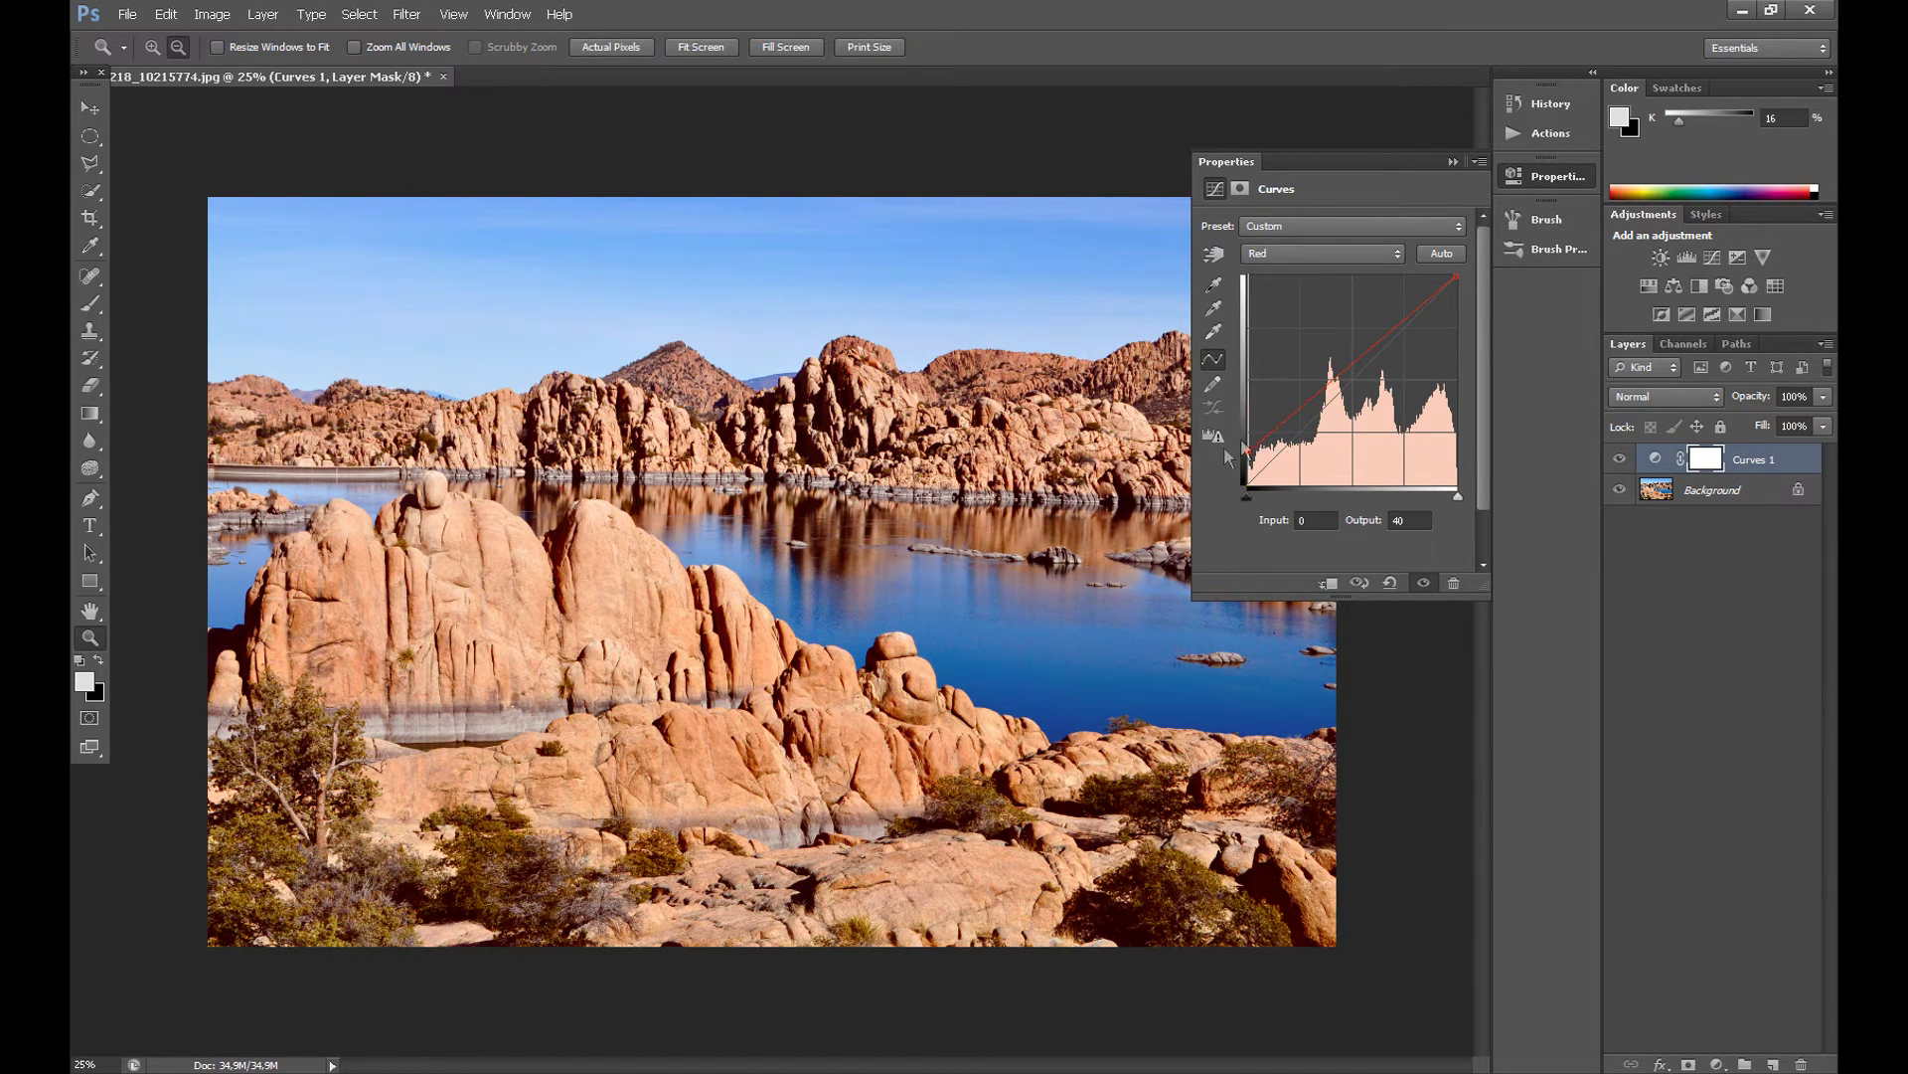
drag(1344, 369, 1345, 354)
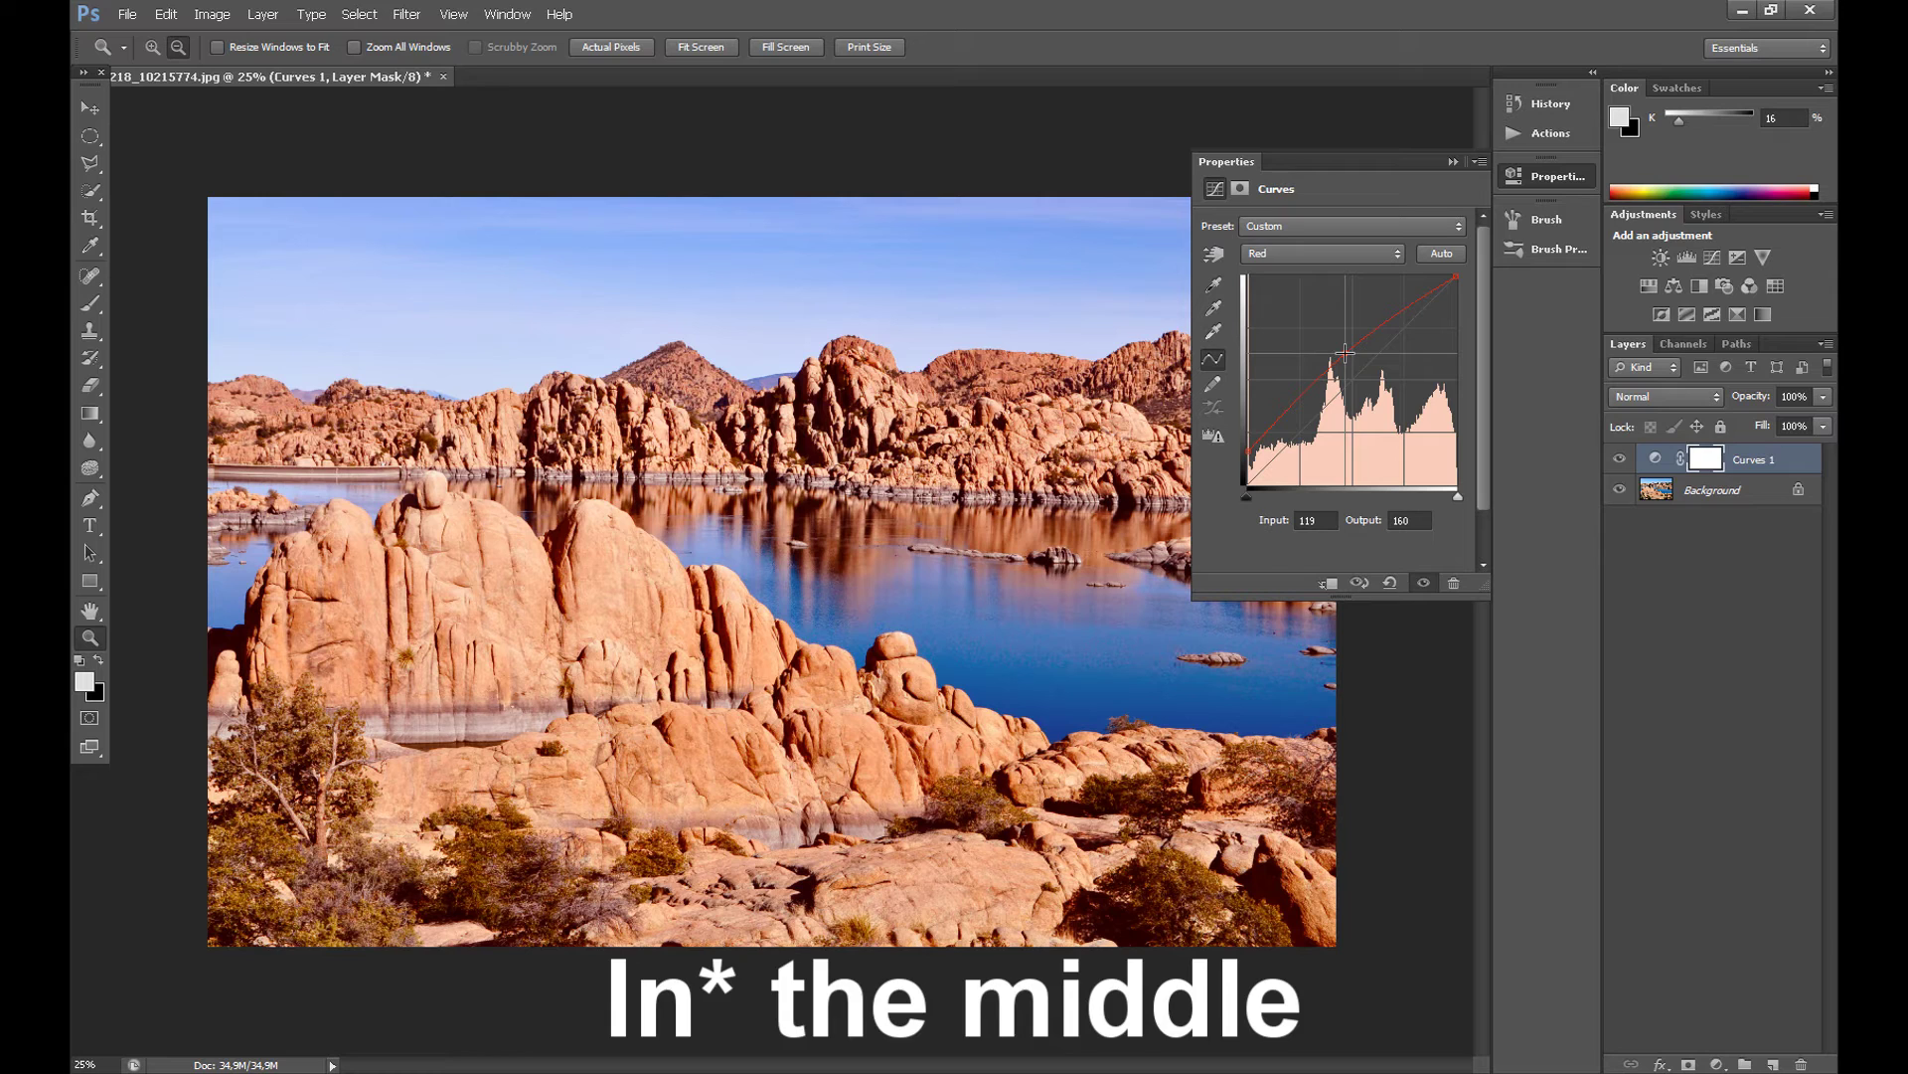
drag(1345, 354, 1346, 342)
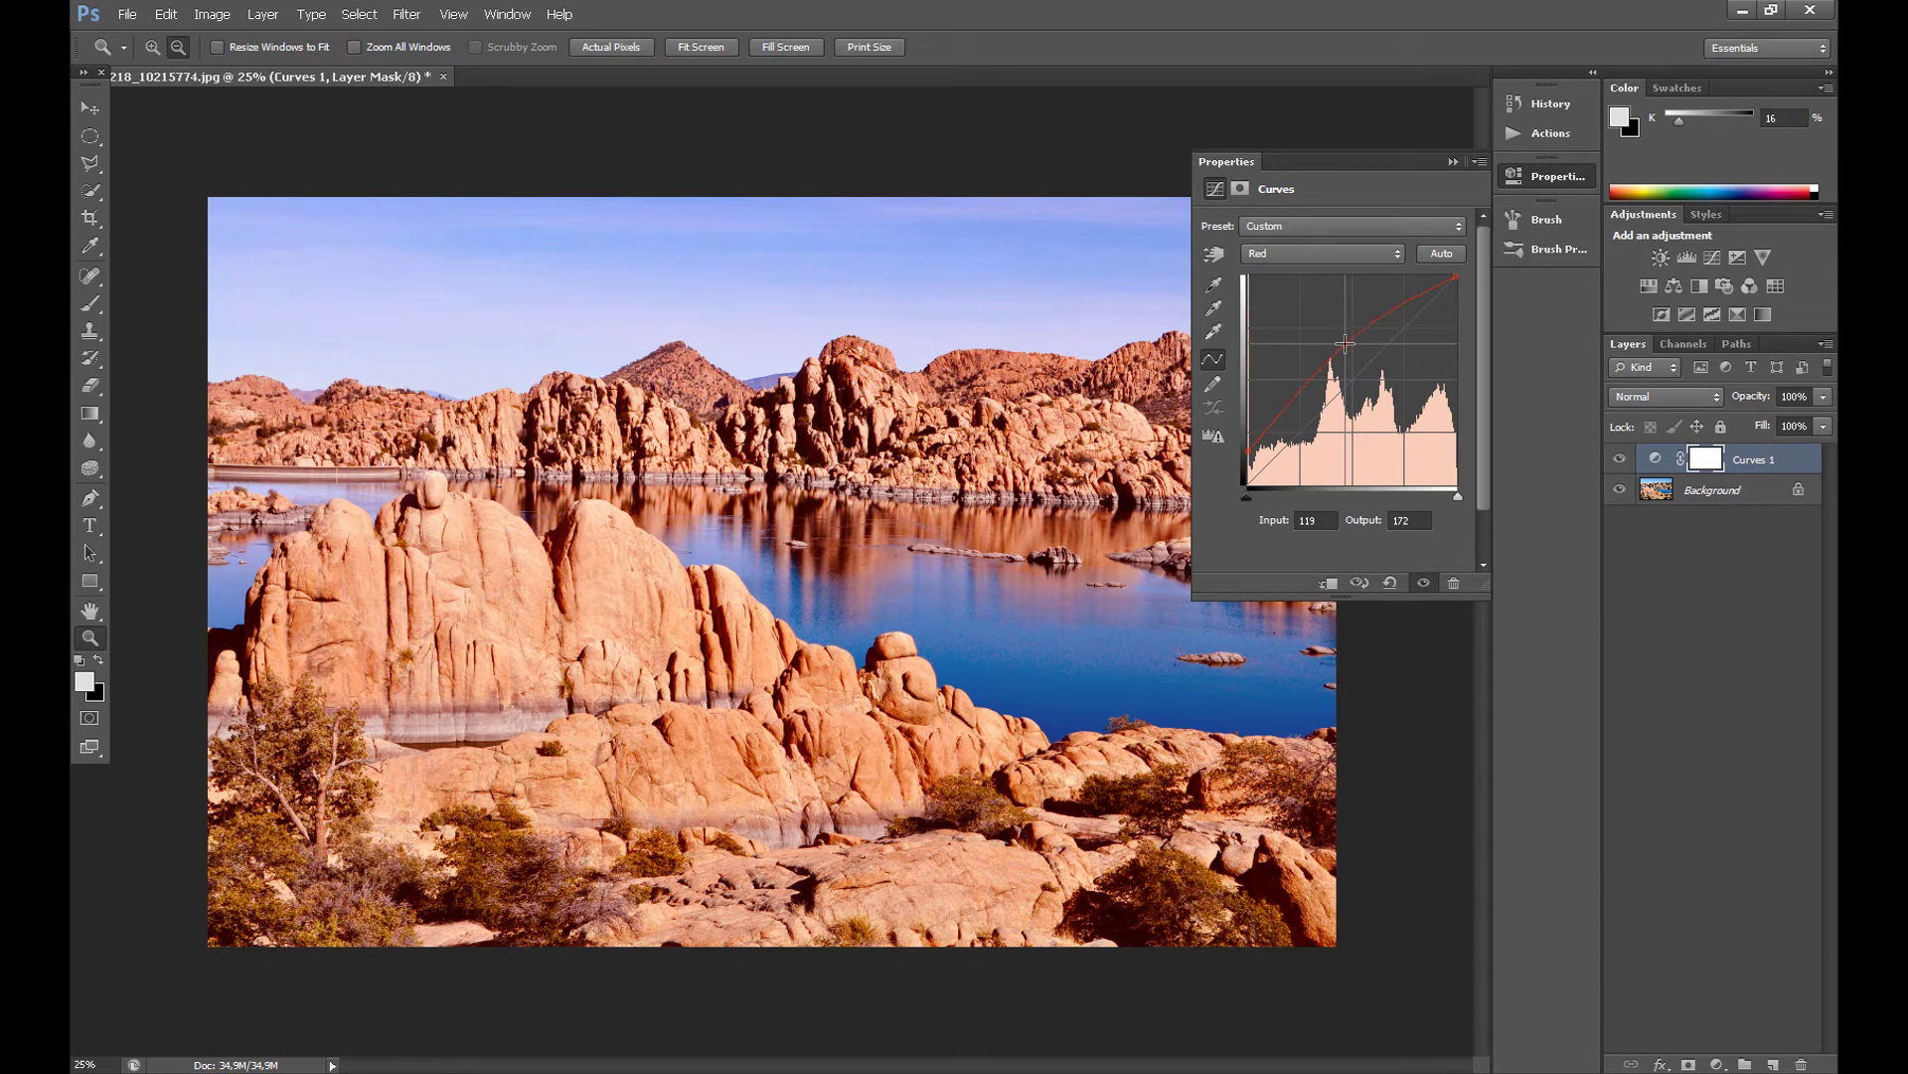
Step: Lift the Green curve's black point and midtones
click(1326, 254)
click(1310, 312)
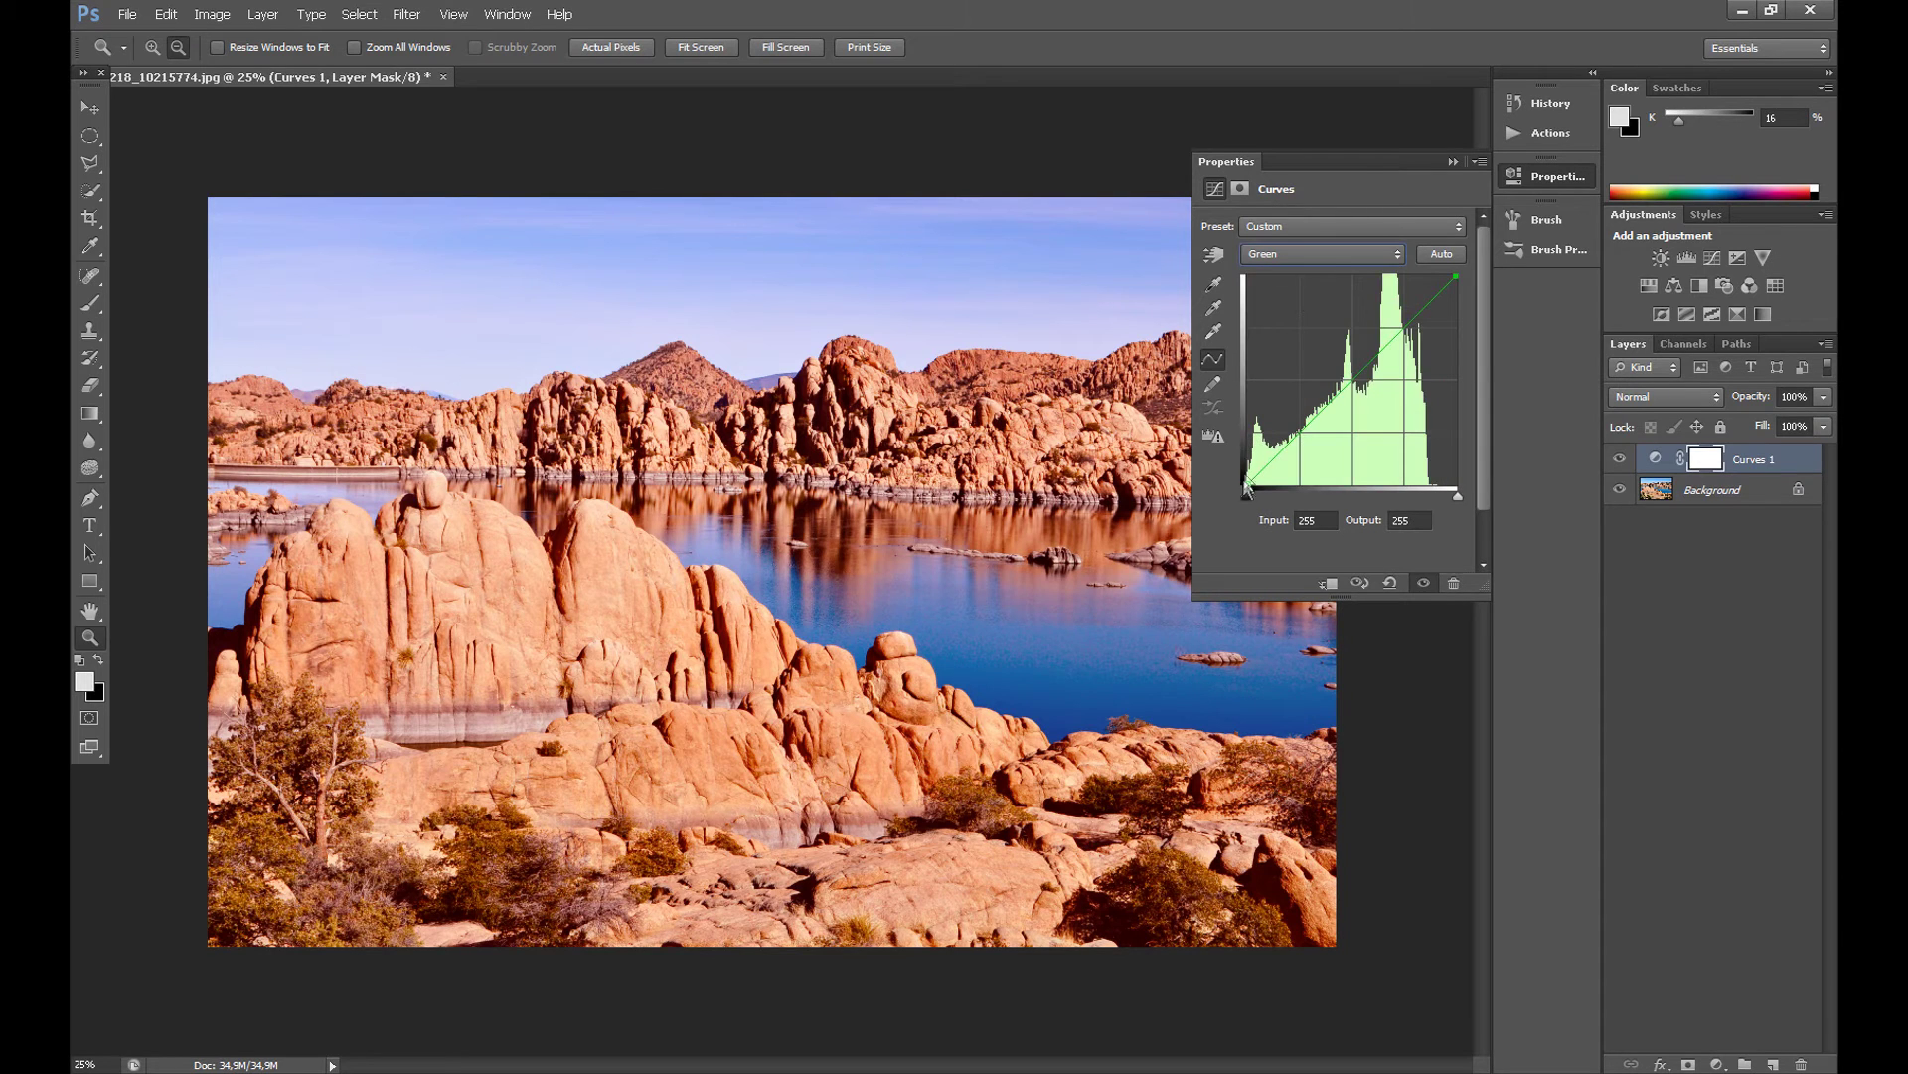
drag(1245, 482, 1247, 452)
drag(1359, 345, 1371, 342)
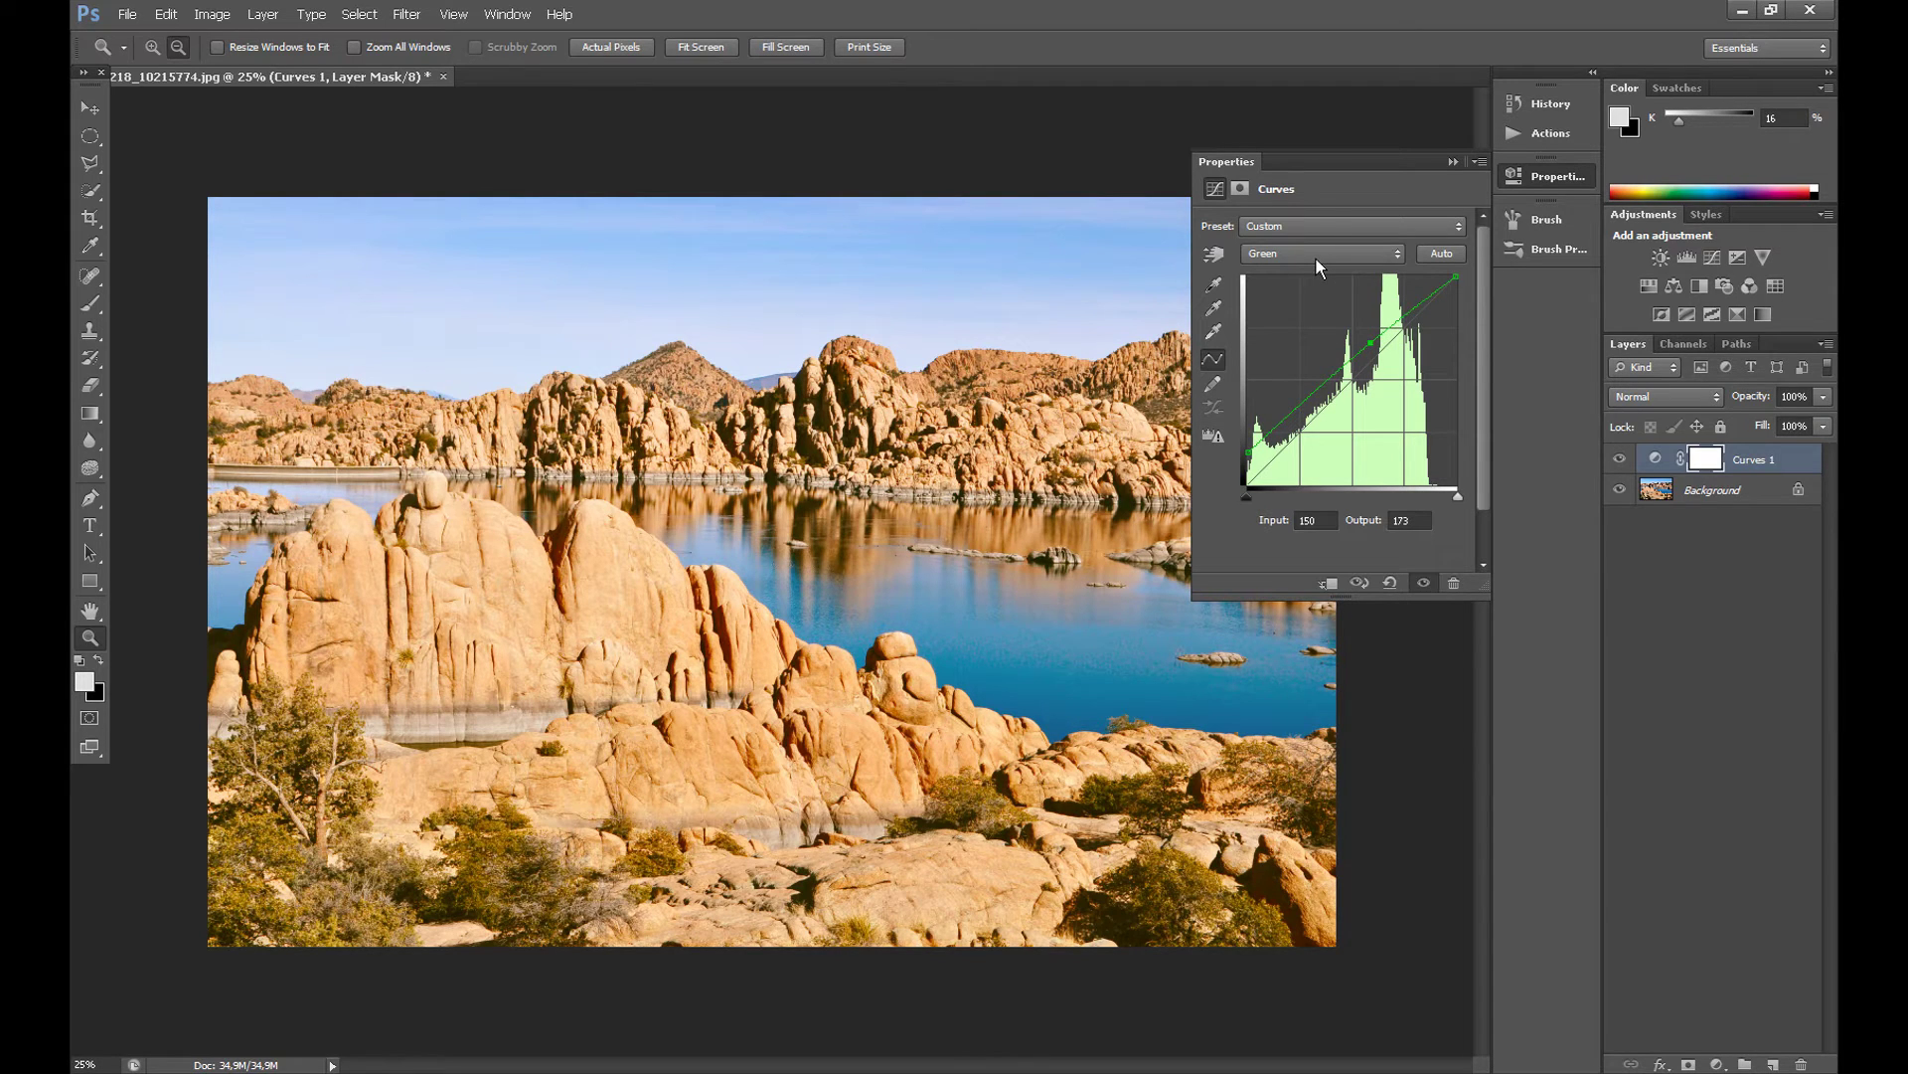
Step: Raise the Blue curve's black point and pull its midtones down
click(1316, 258)
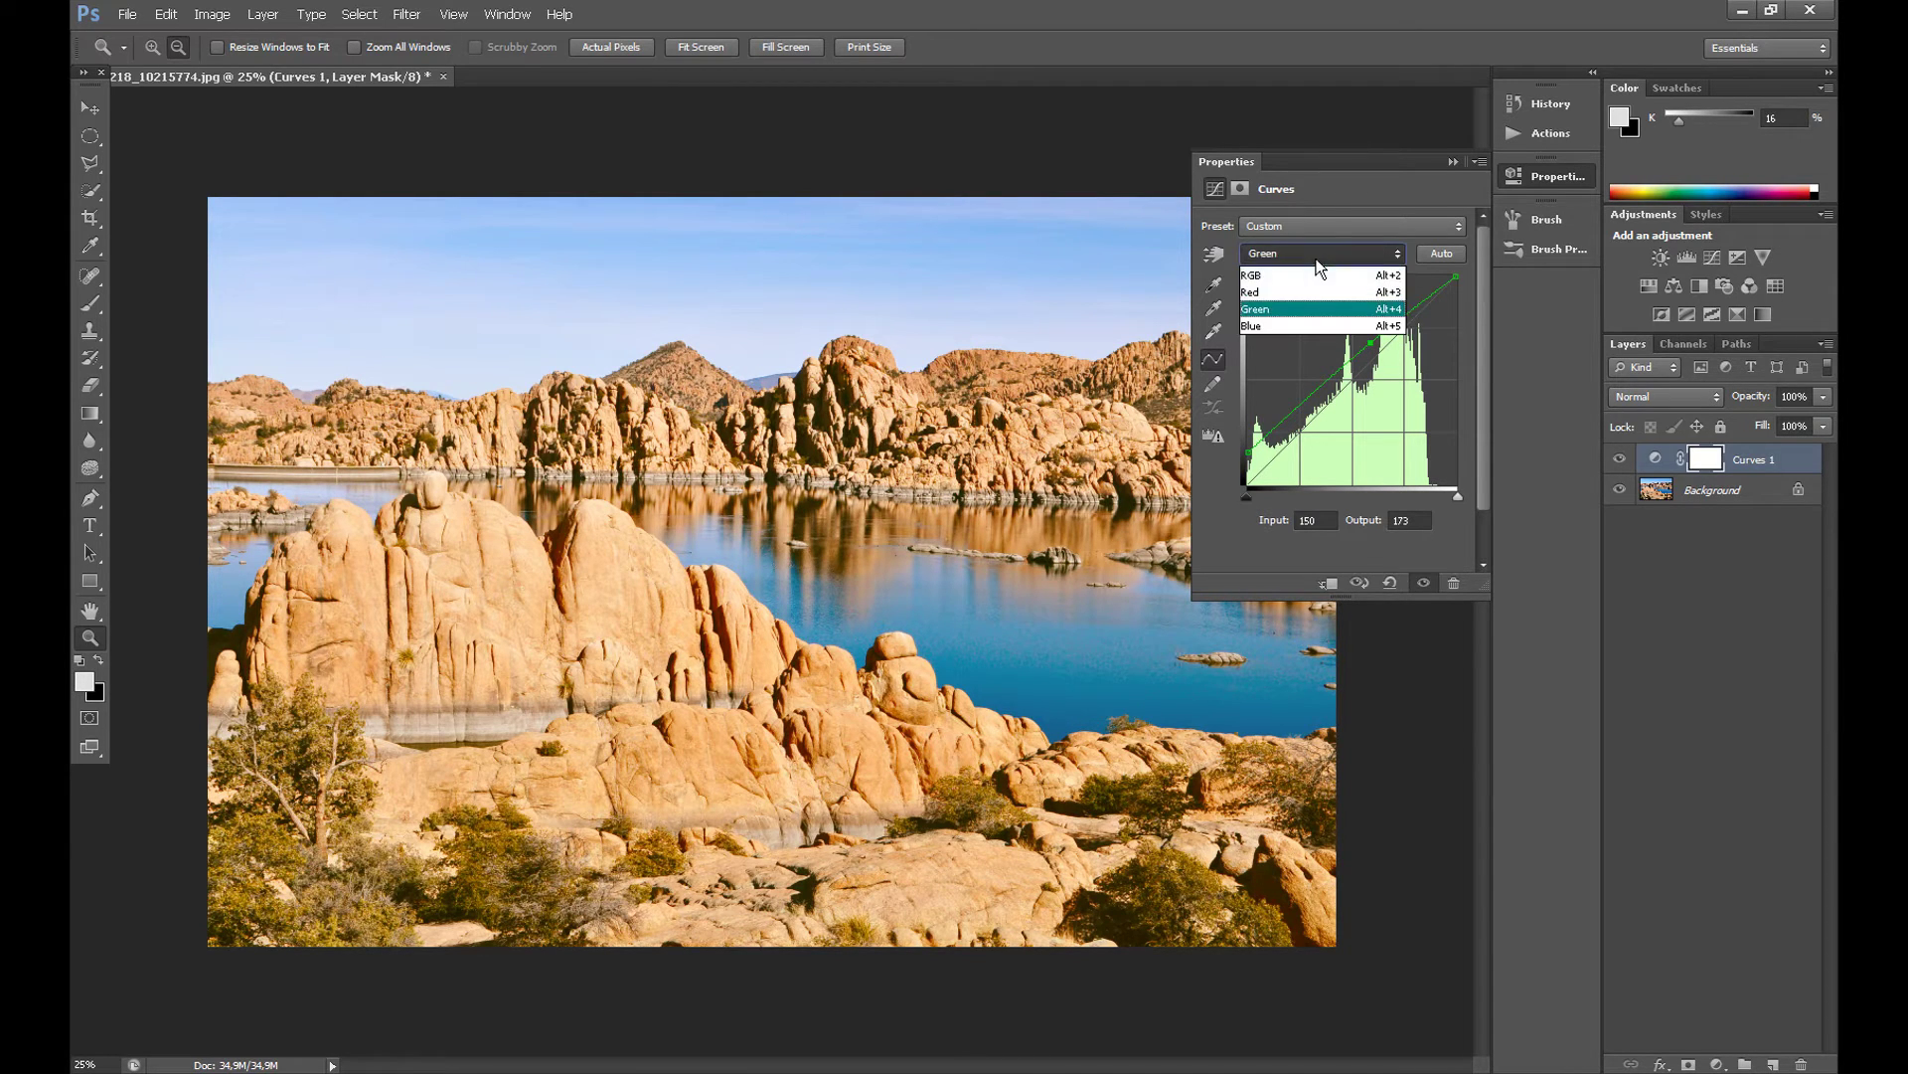
click(1274, 326)
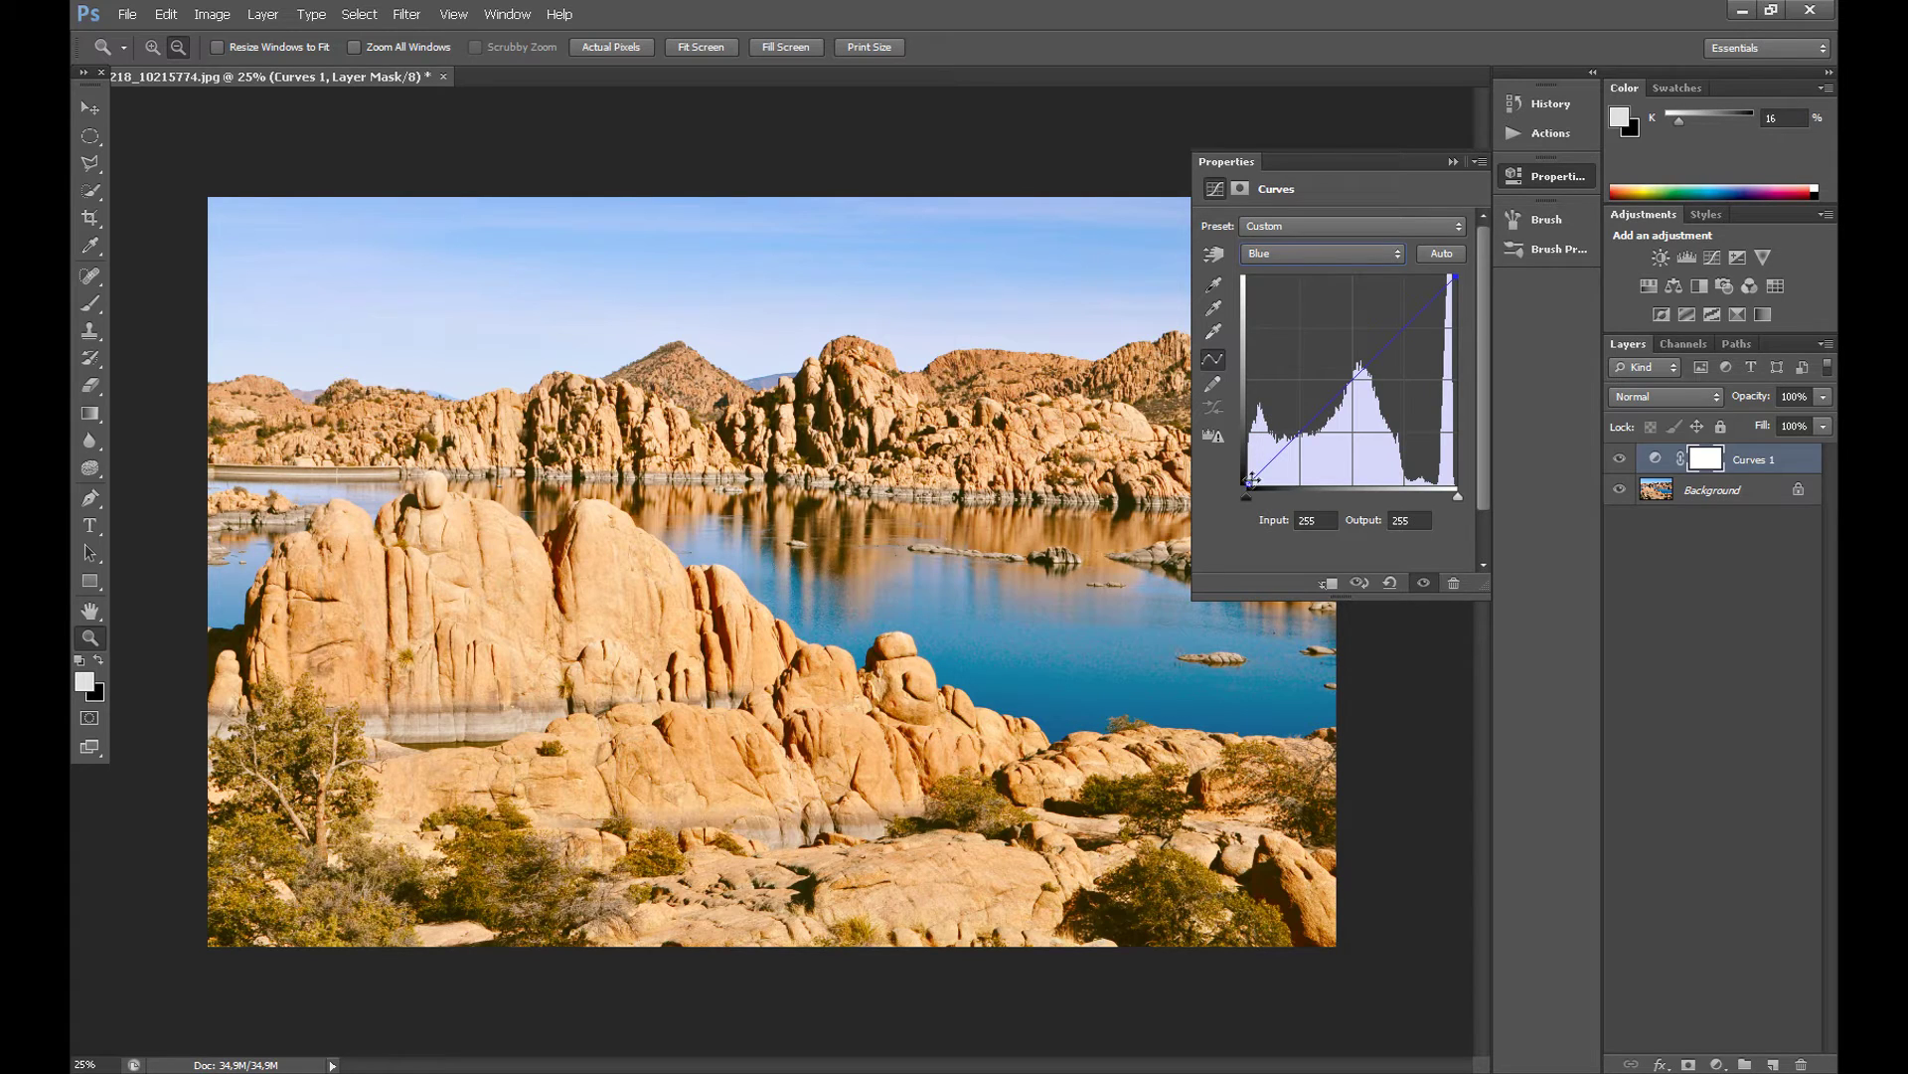
drag(1246, 484, 1224, 417)
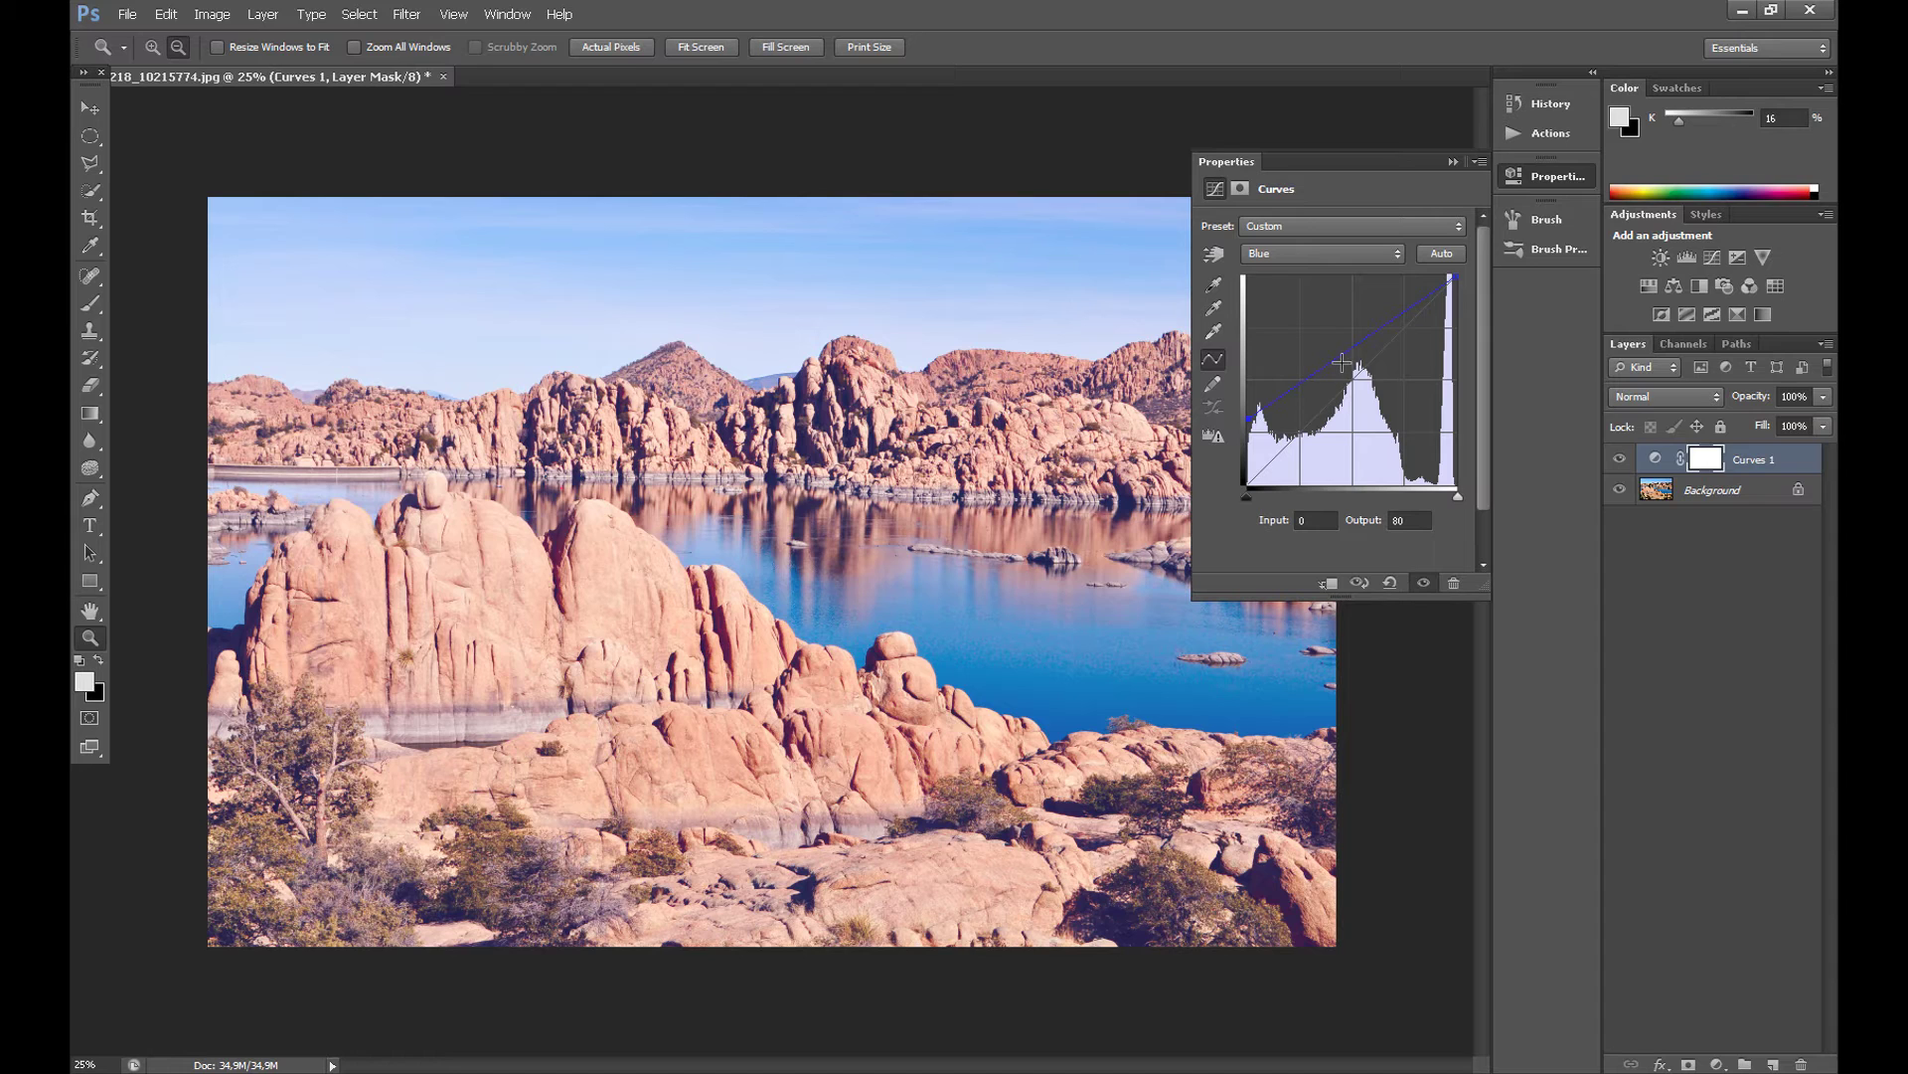
drag(1346, 351, 1348, 410)
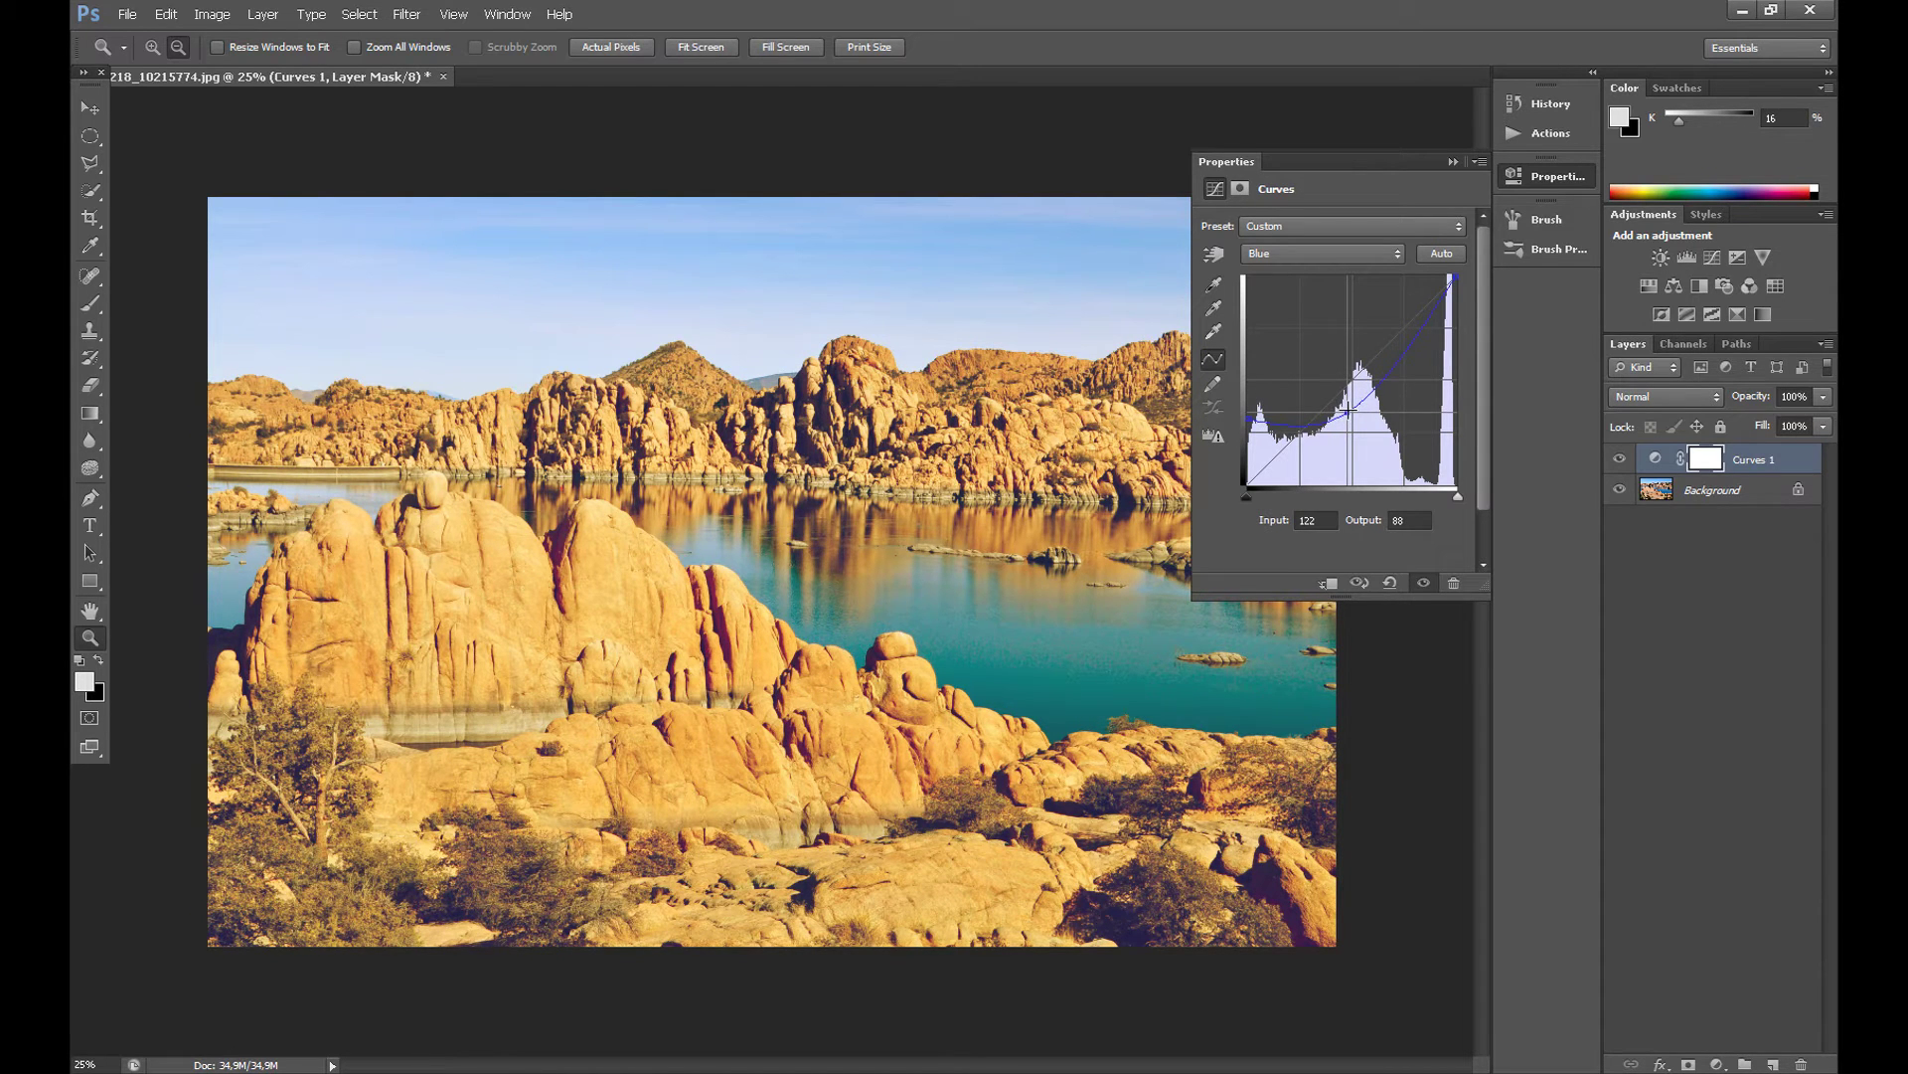
click(1449, 161)
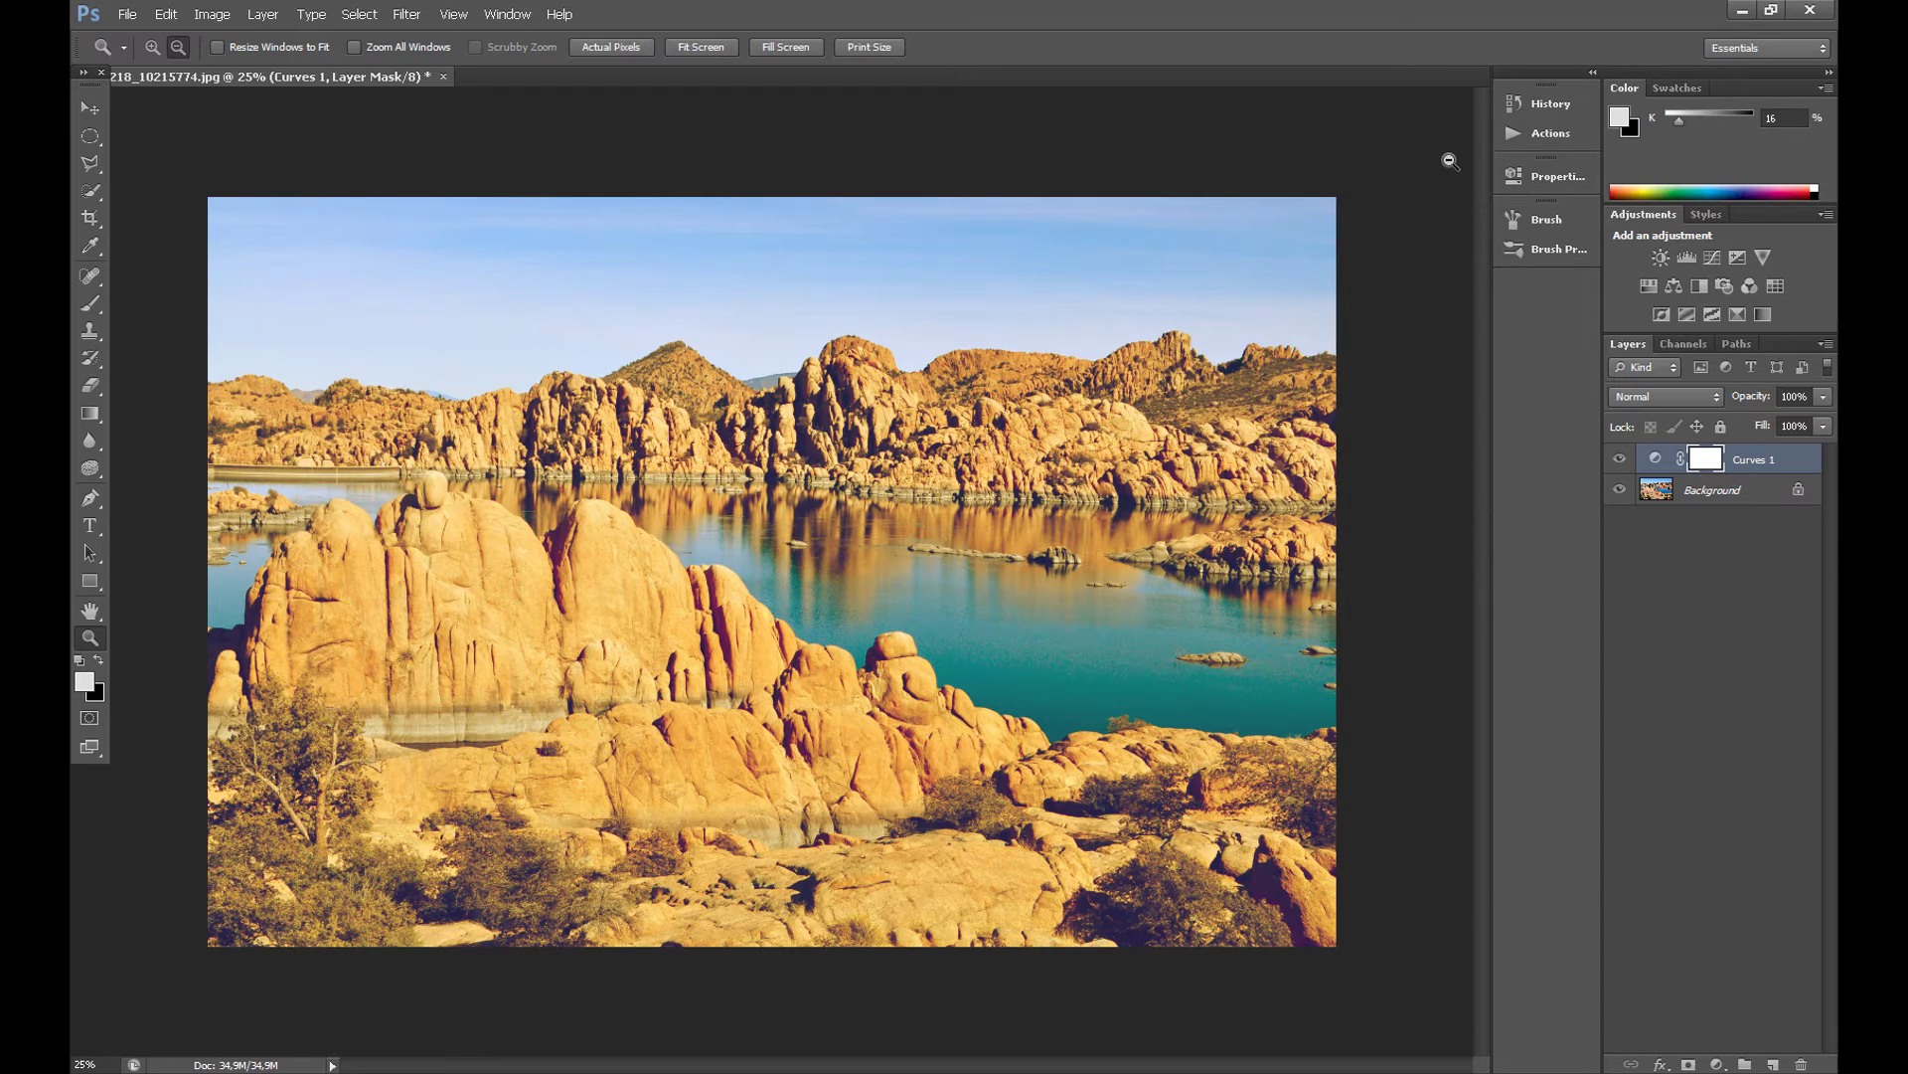
click(1720, 1061)
Step: Add a Brightness/Contrast layer with Contrast 40 and Brightness -20 to the lake photo
click(1646, 772)
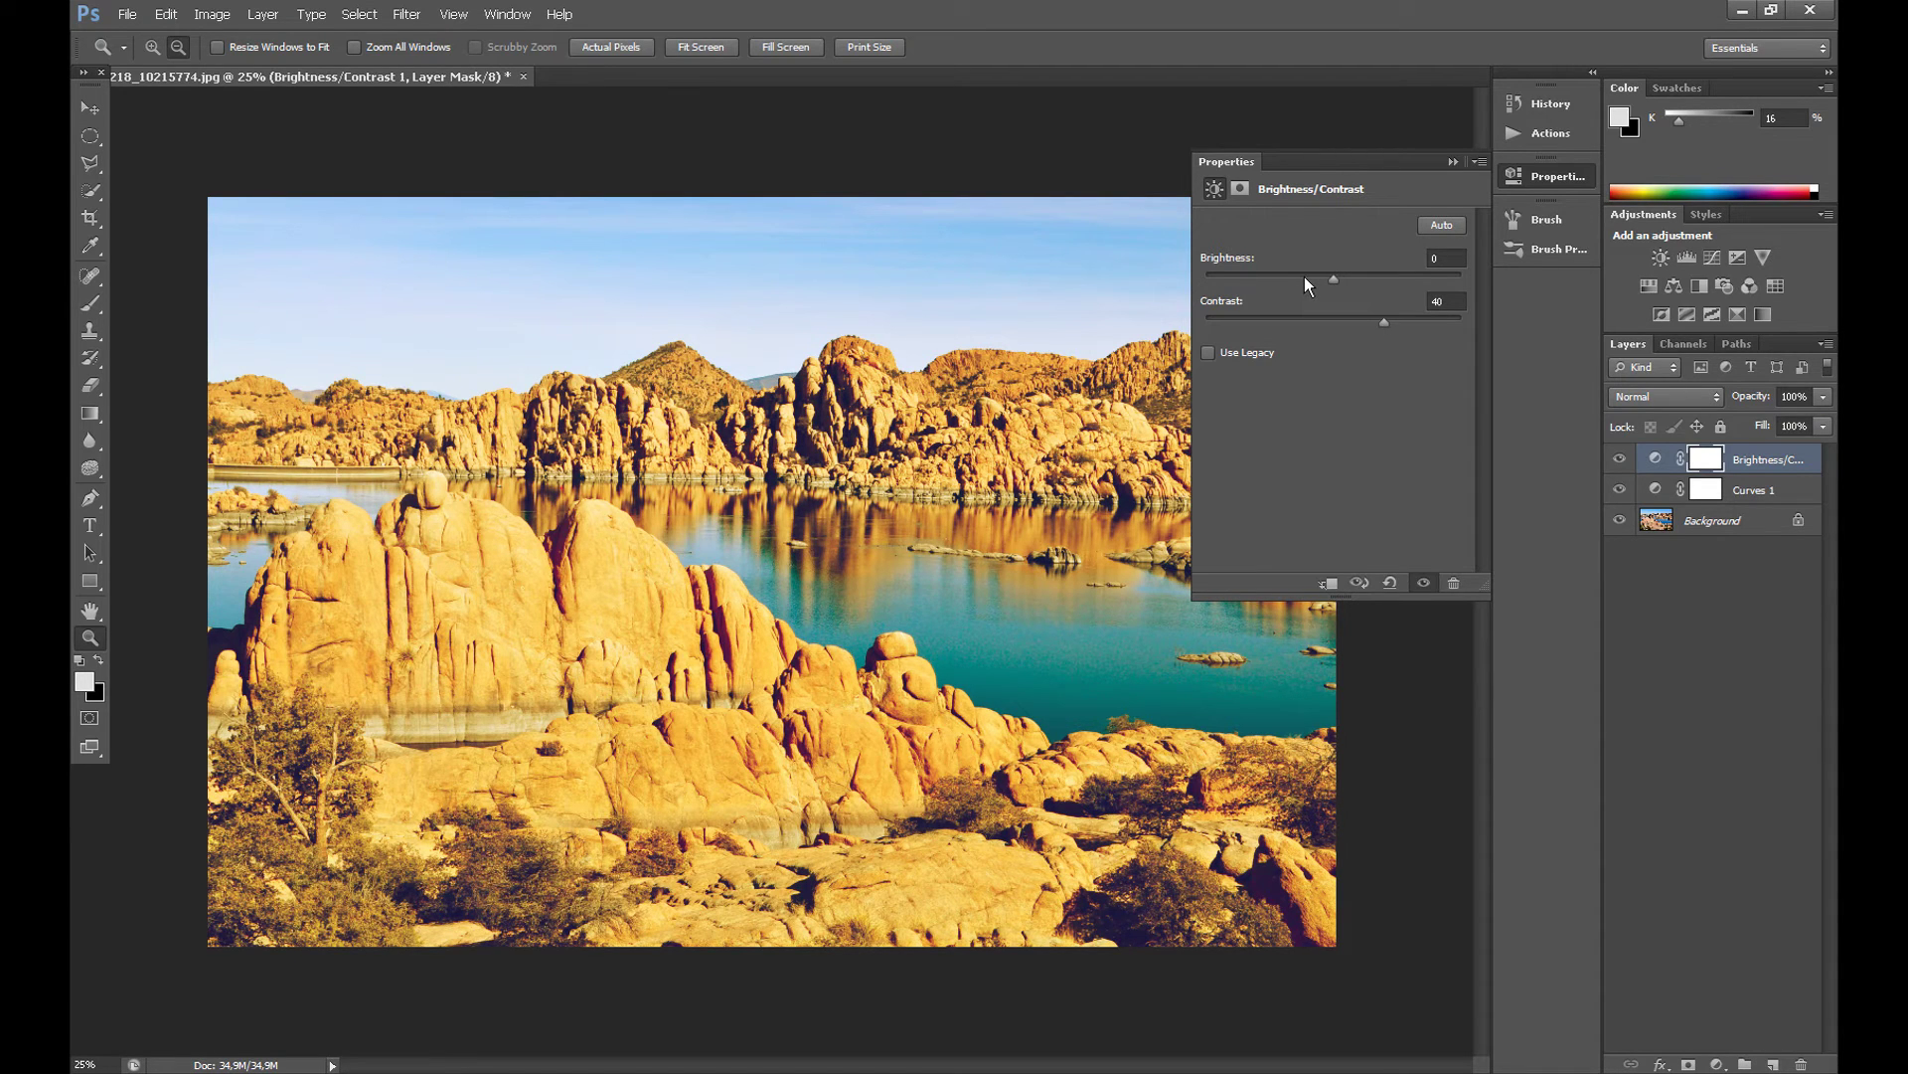
drag(1304, 276, 1321, 276)
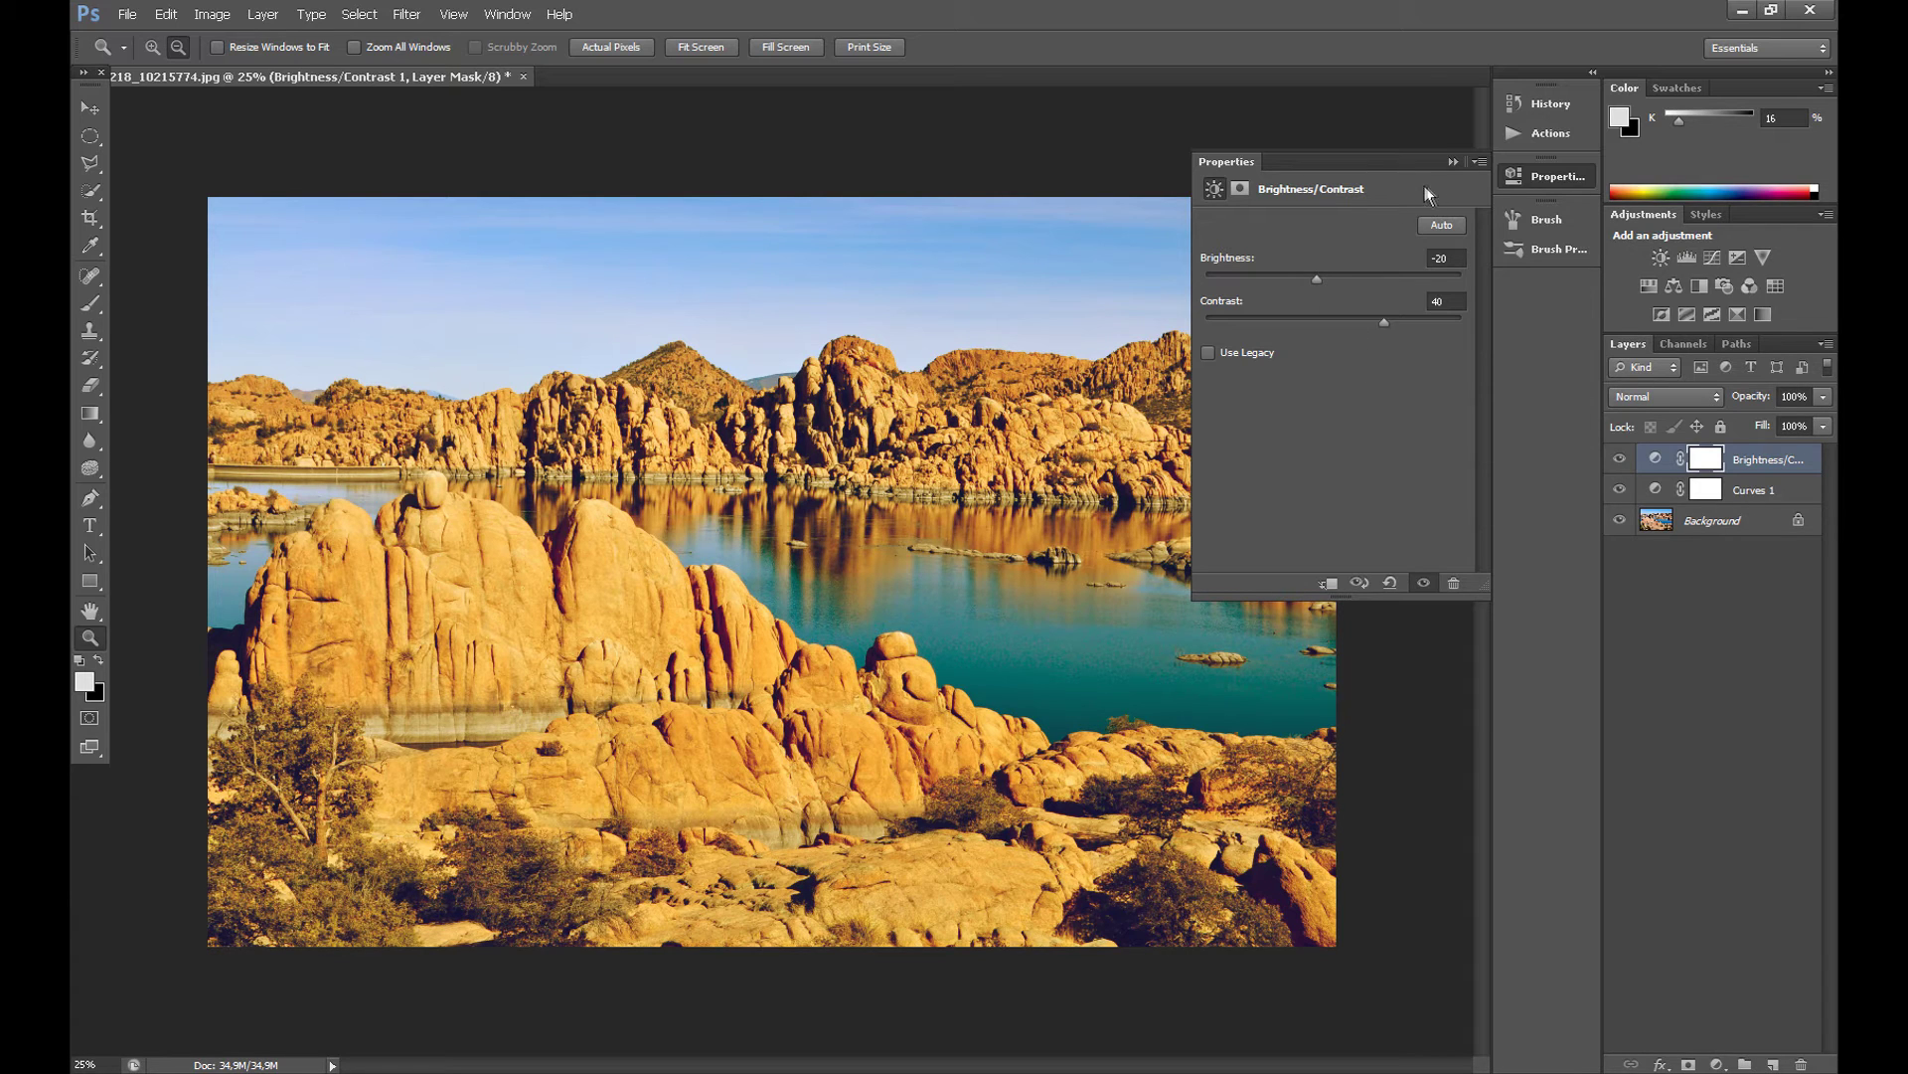
click(1451, 160)
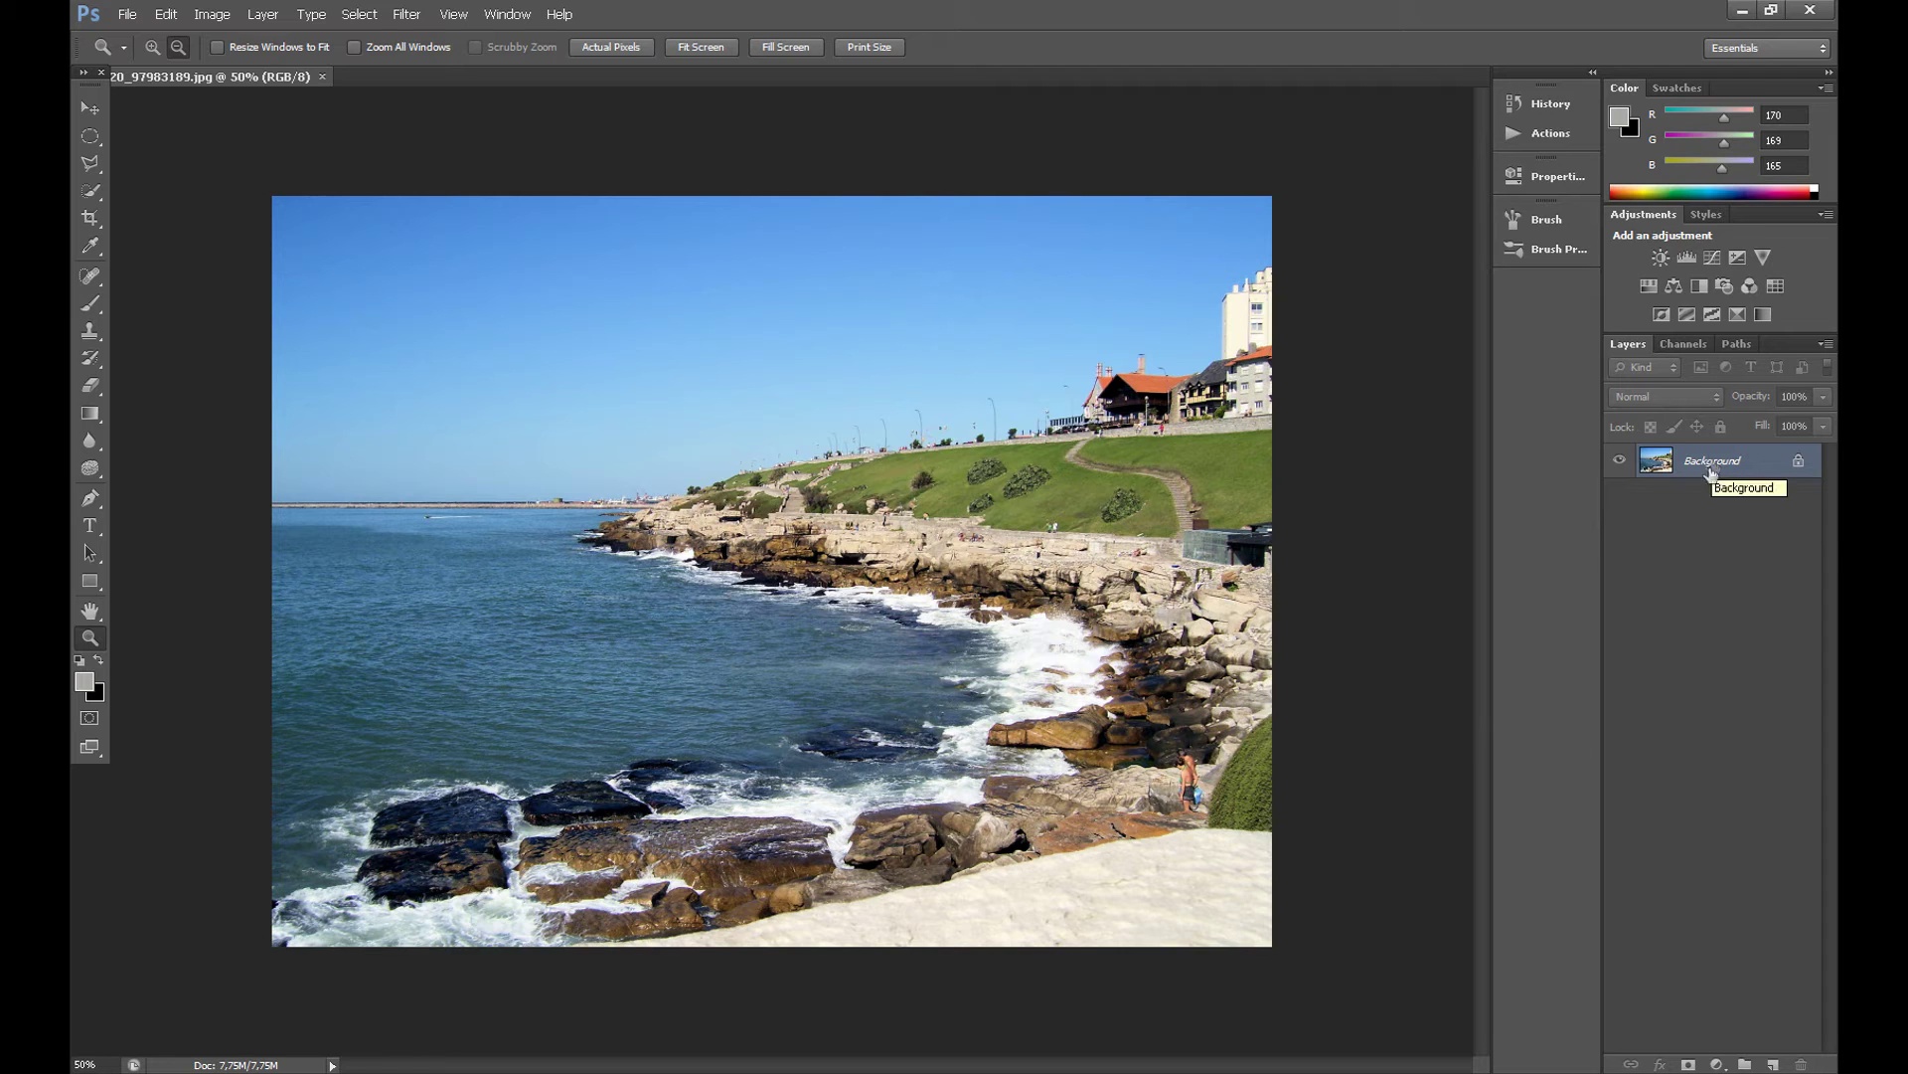
Step: Add a pure blue 0000ff Solid Color fill layer to the coastline photo
click(1772, 1064)
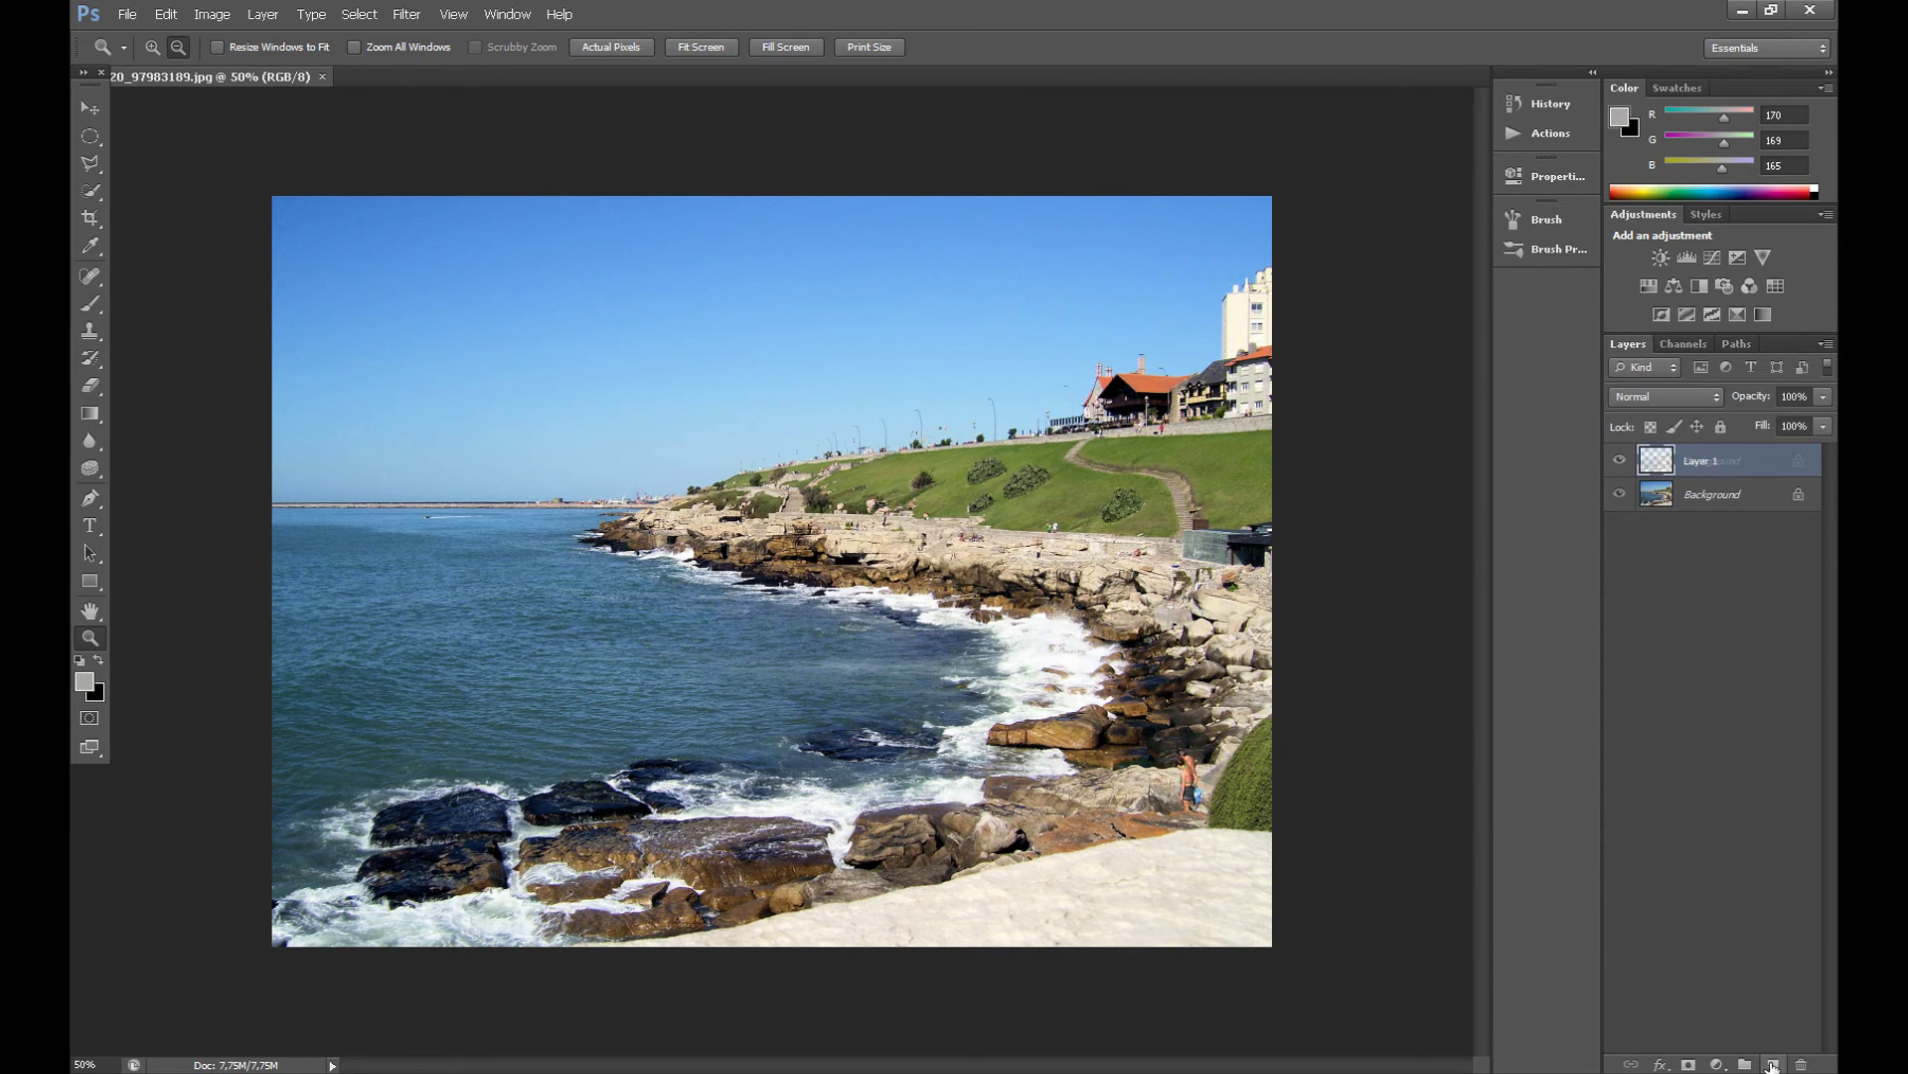
click(1718, 1064)
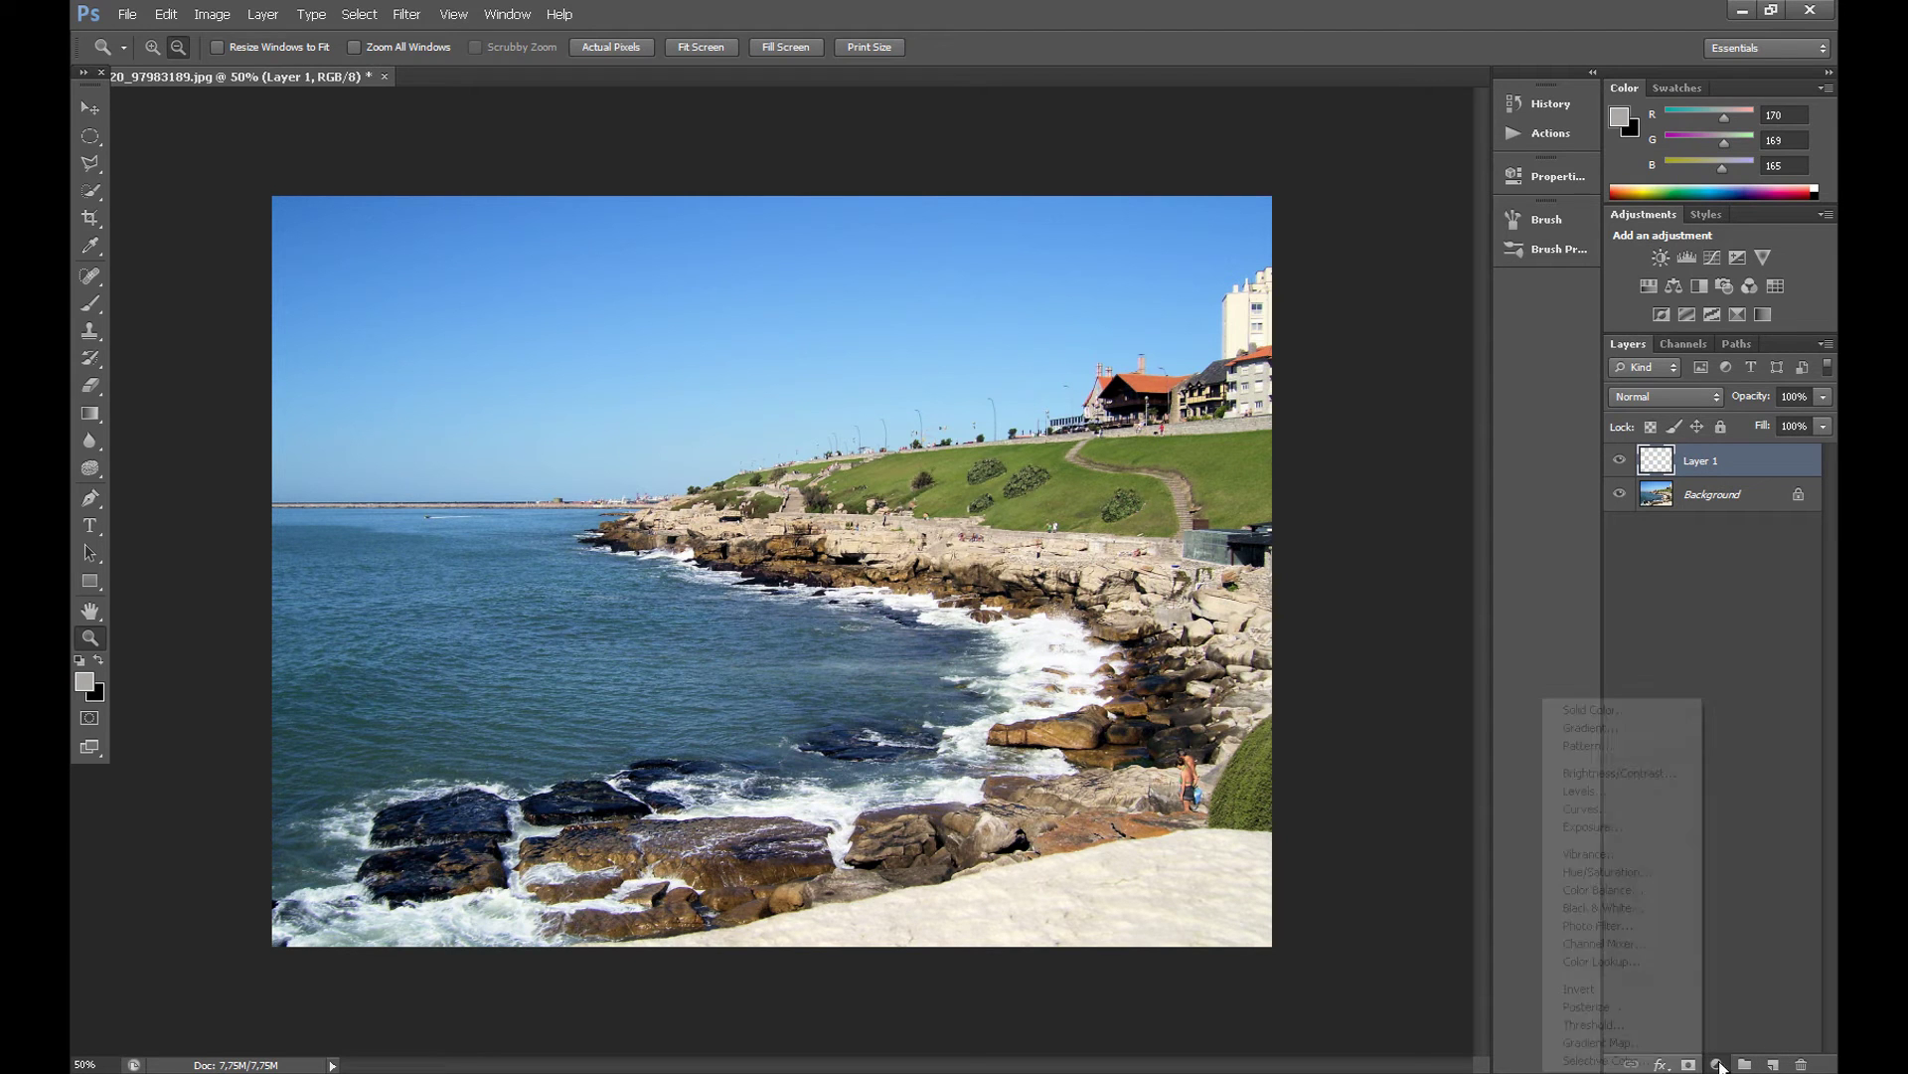
click(1595, 710)
drag(1509, 593, 1486, 487)
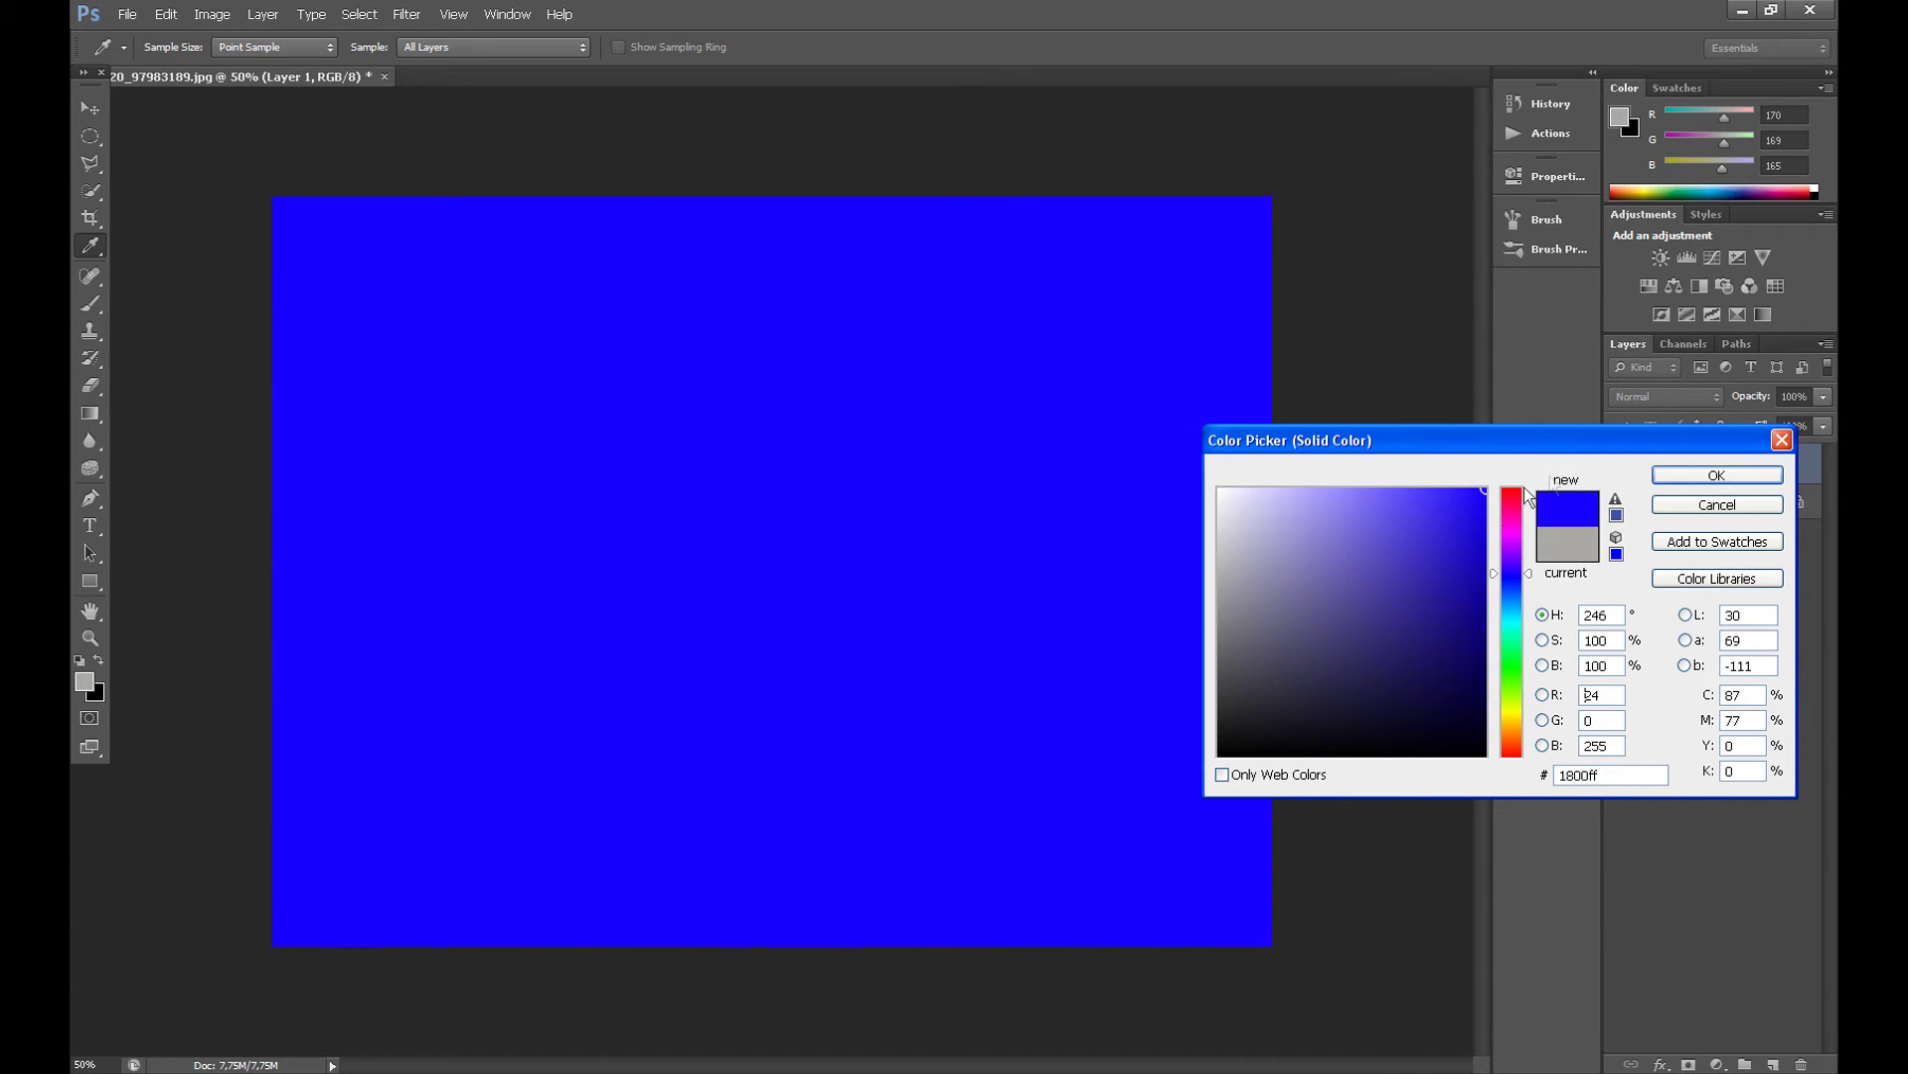
drag(1532, 577, 1531, 580)
click(1690, 477)
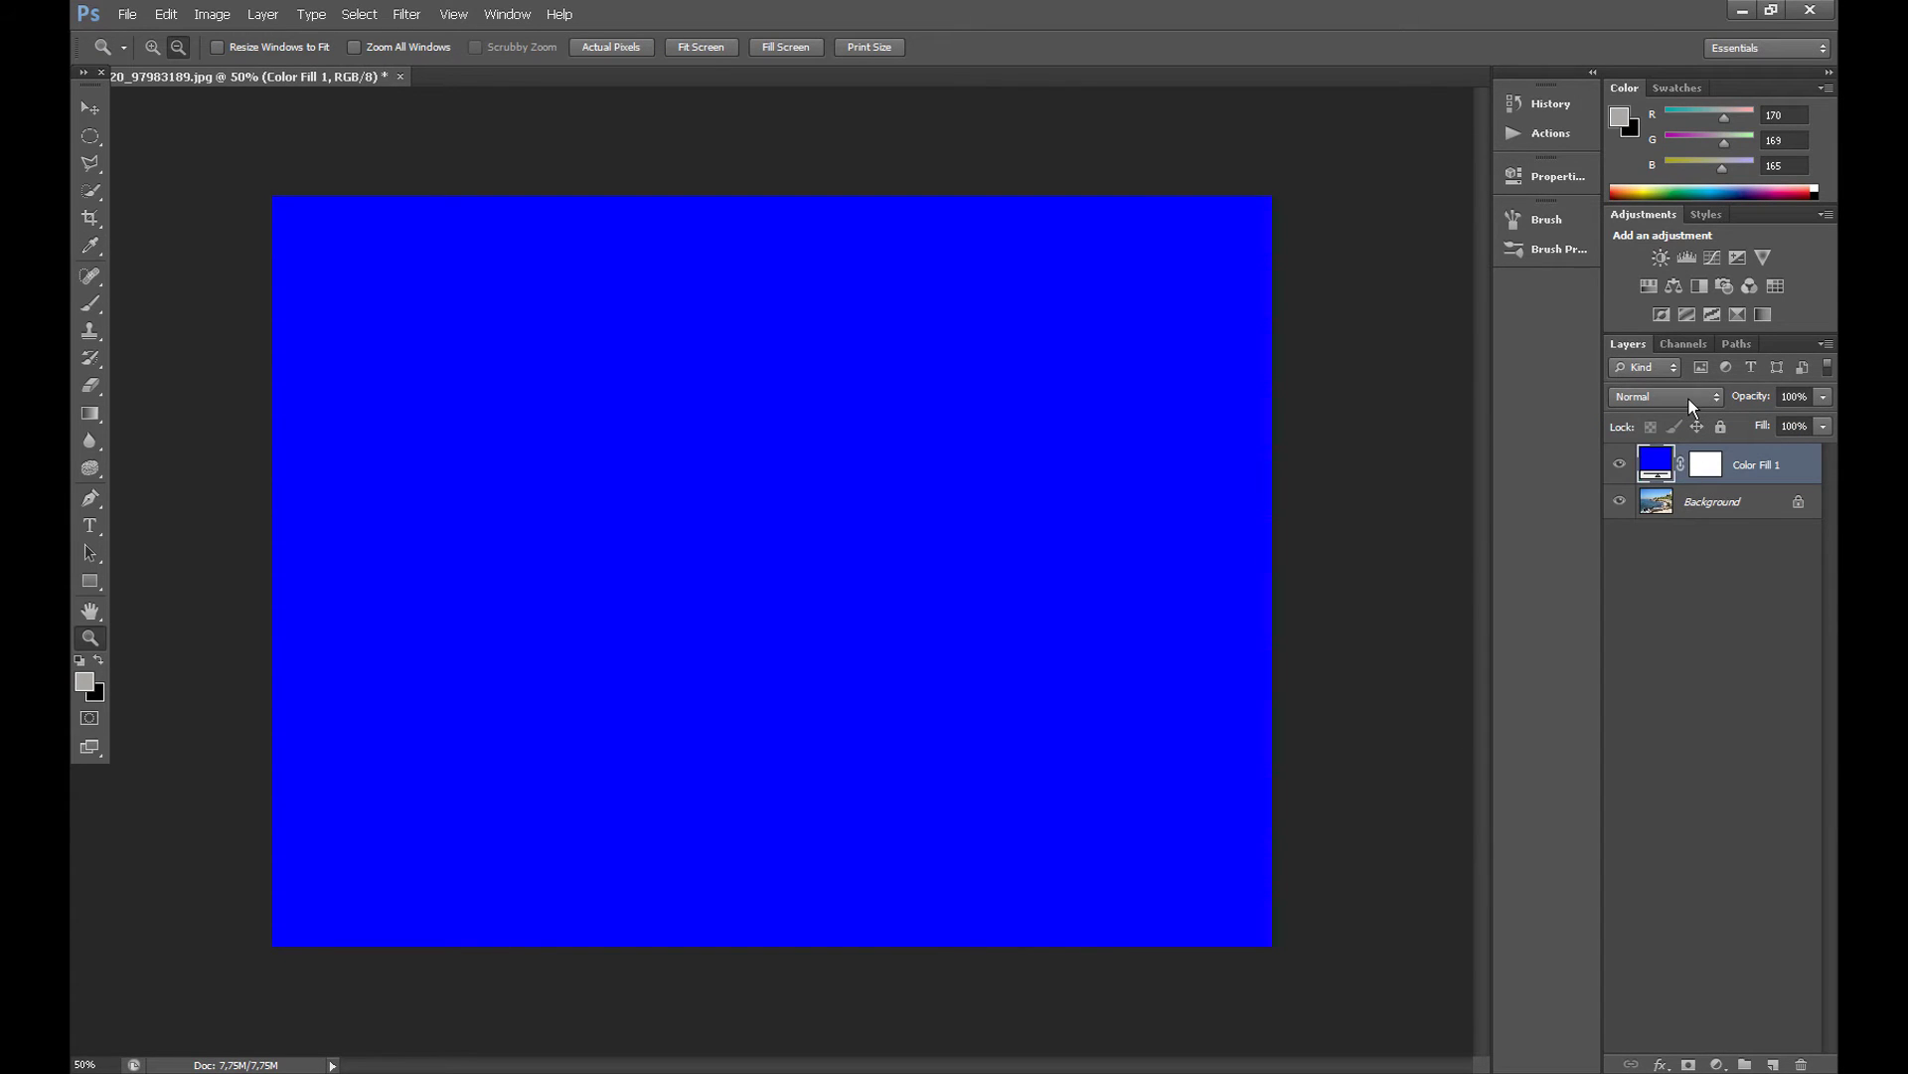
Step: Blend the blue fill in Exclusion mode at 50% opacity
click(1690, 397)
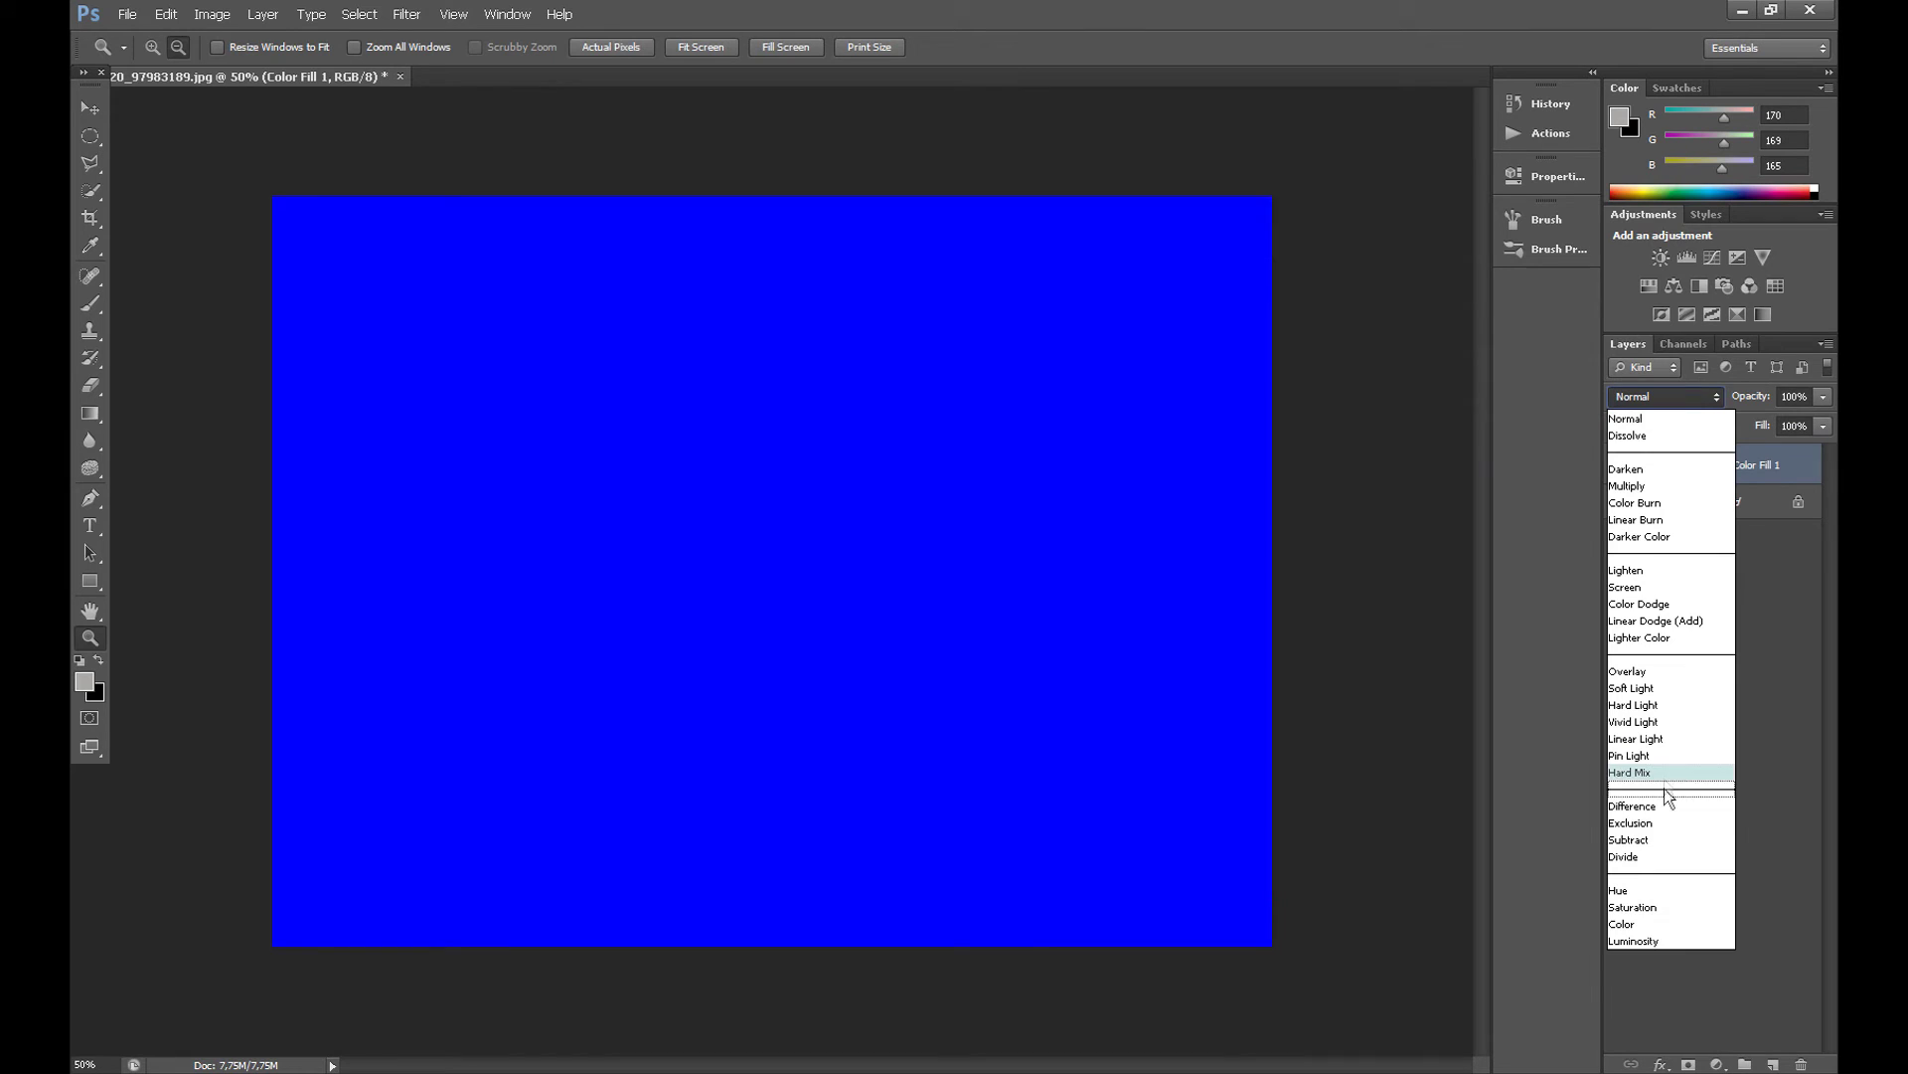
click(1670, 823)
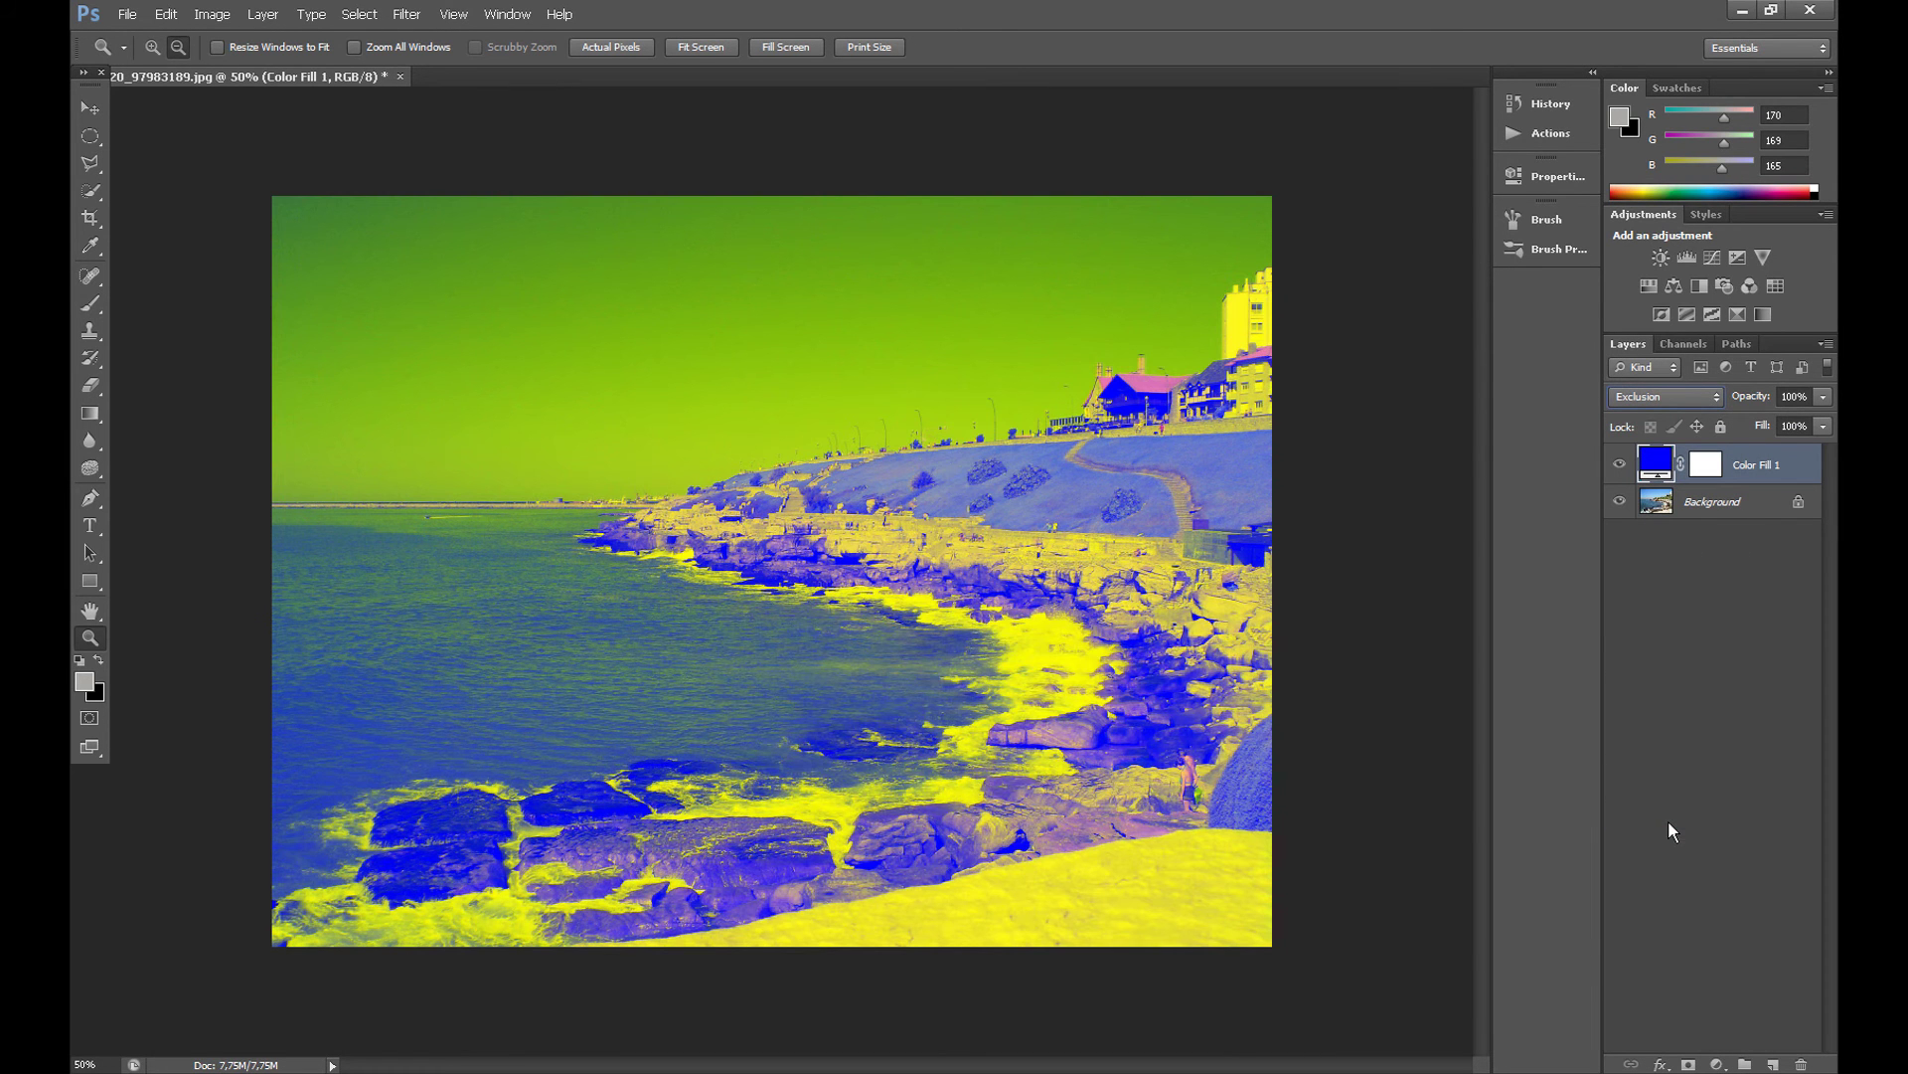
click(1823, 396)
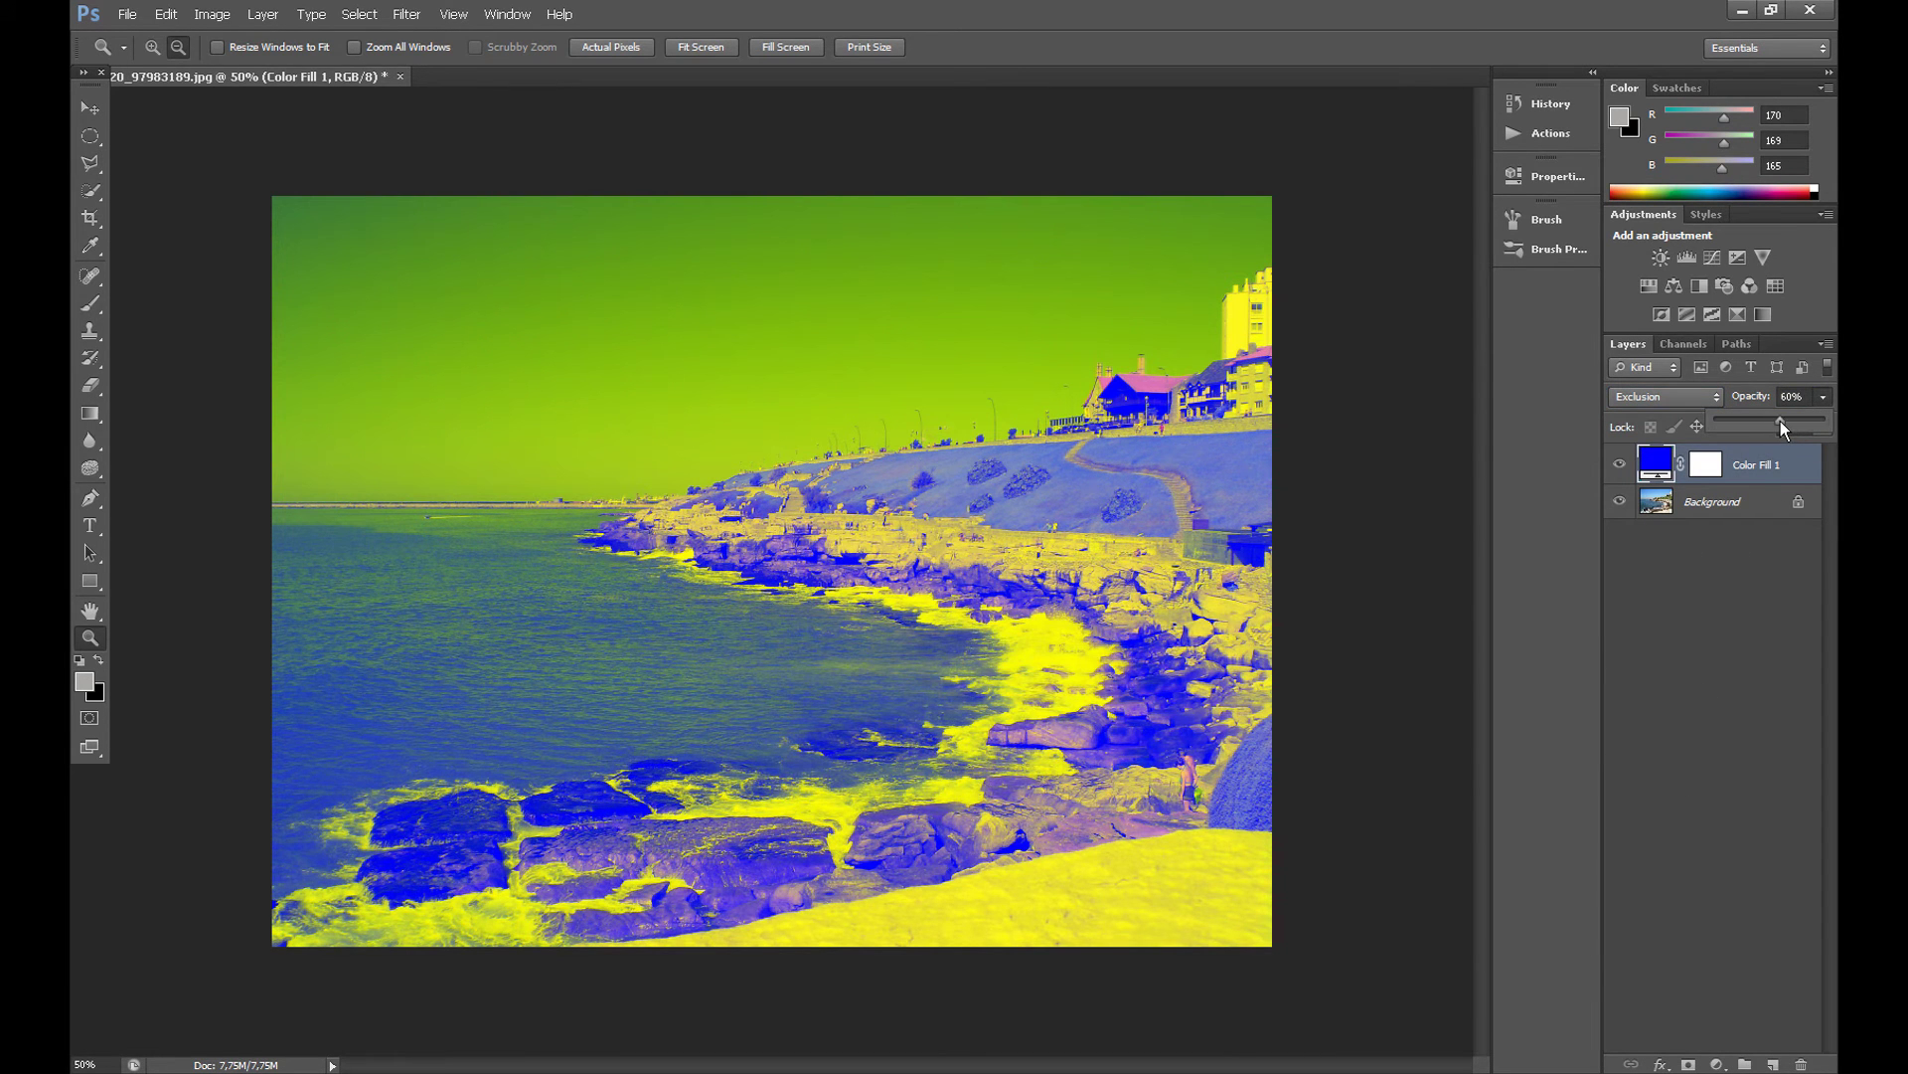
drag(1781, 422, 1771, 424)
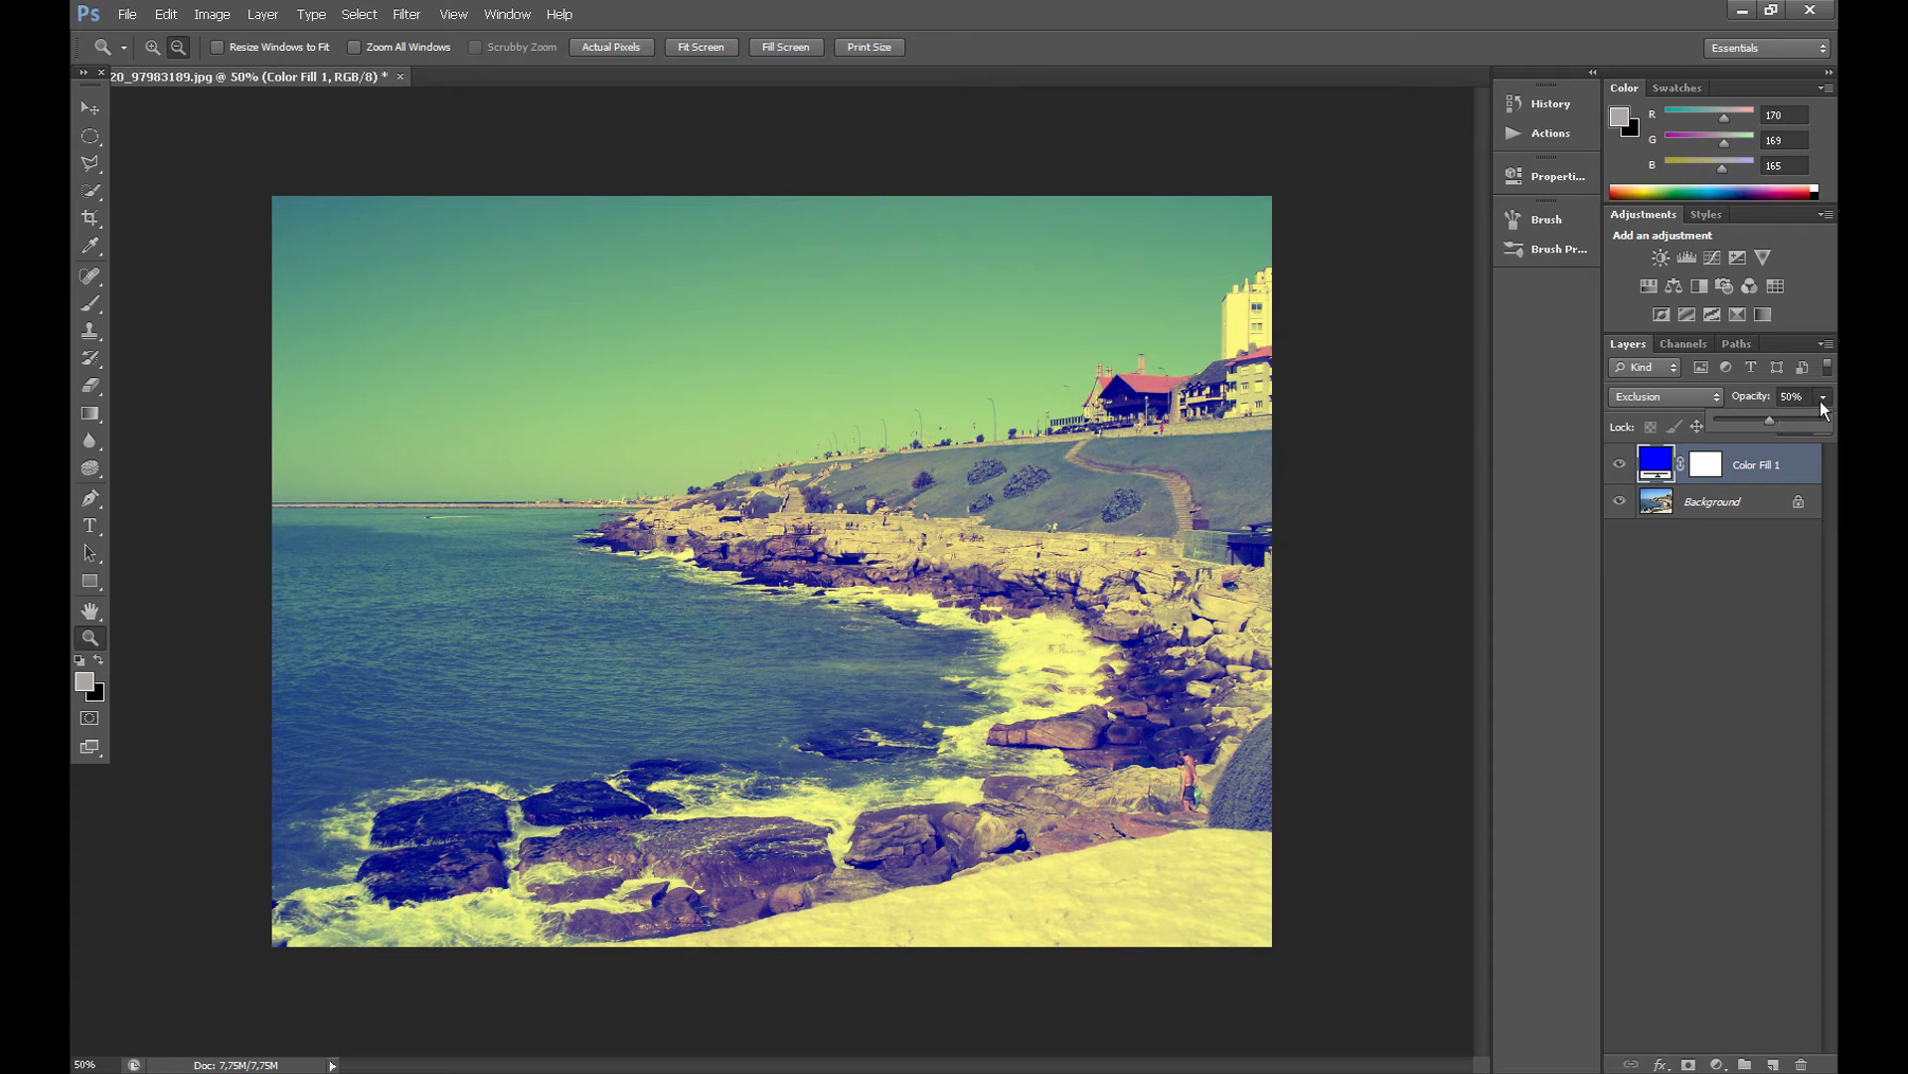
click(1712, 502)
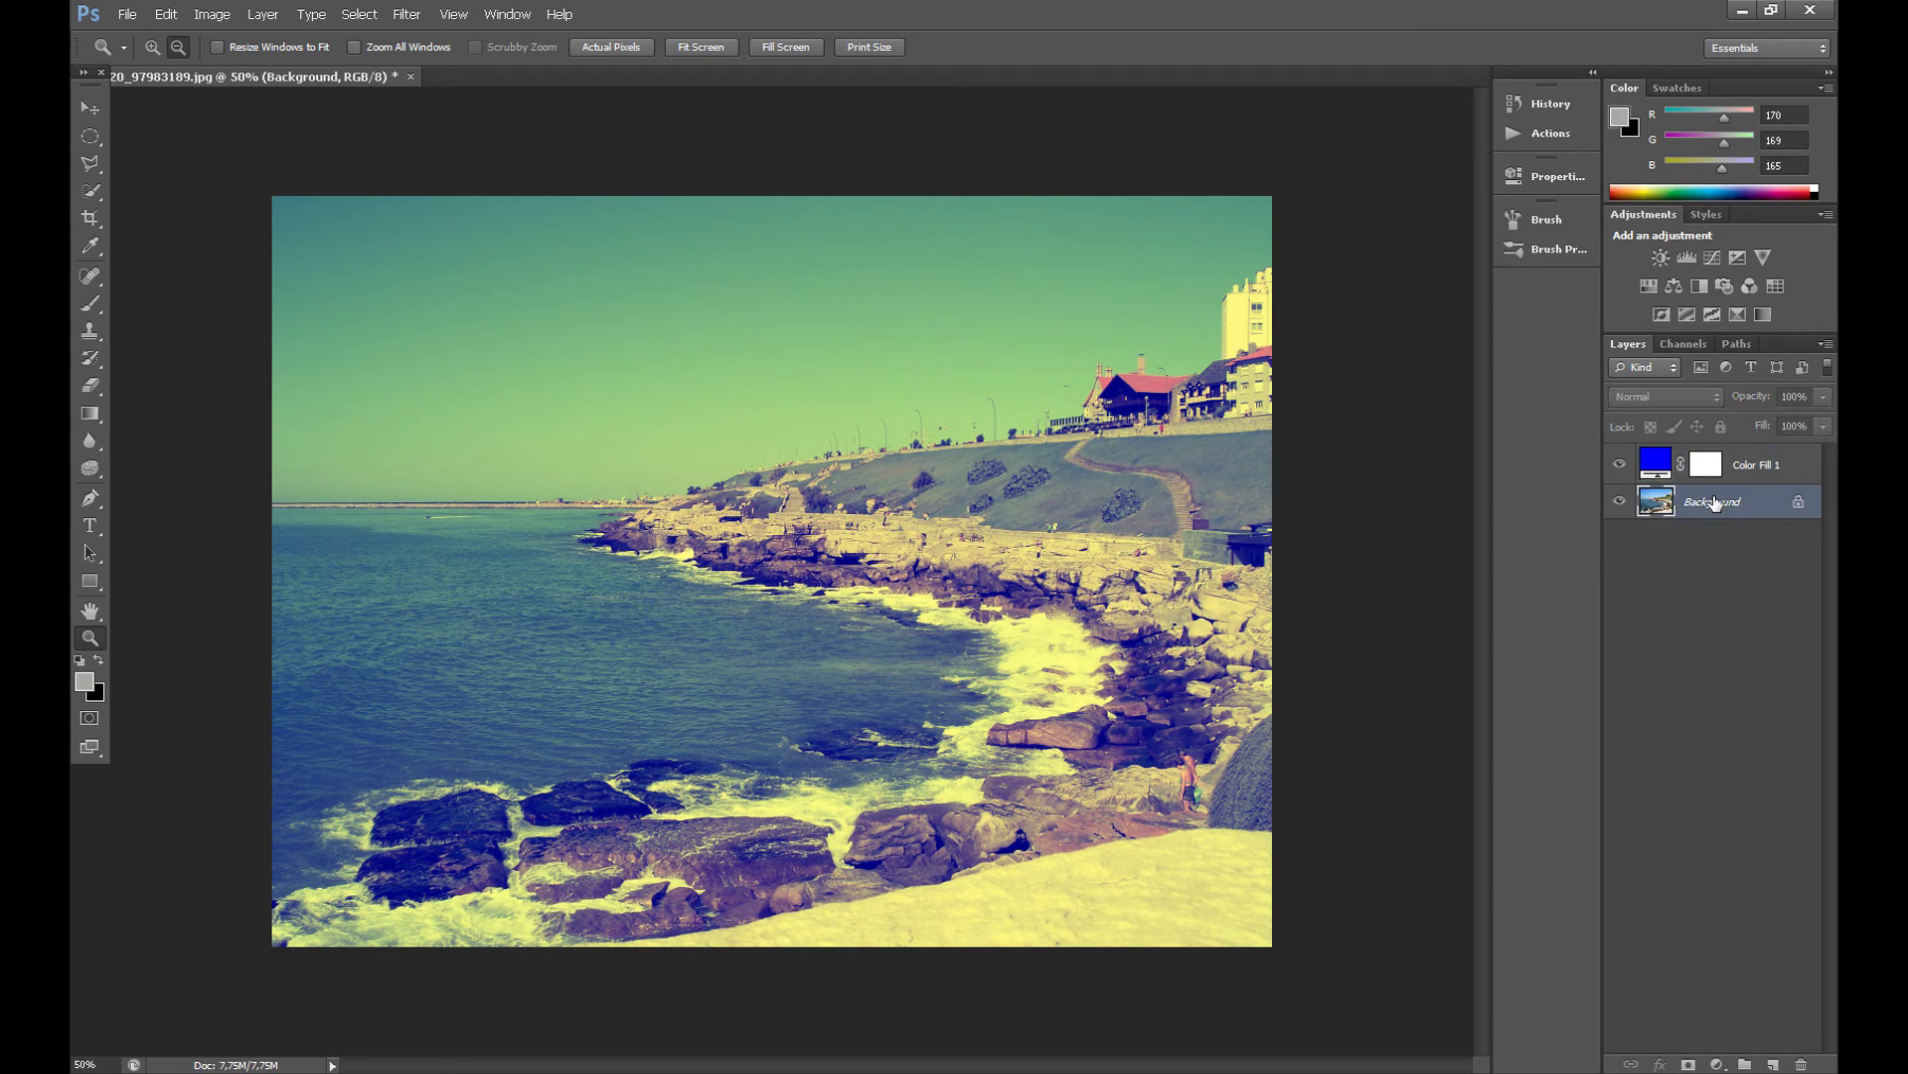
Step: Duplicate the Background layer and move the copy above Color Fill 1
right_click(1713, 504)
click(1592, 530)
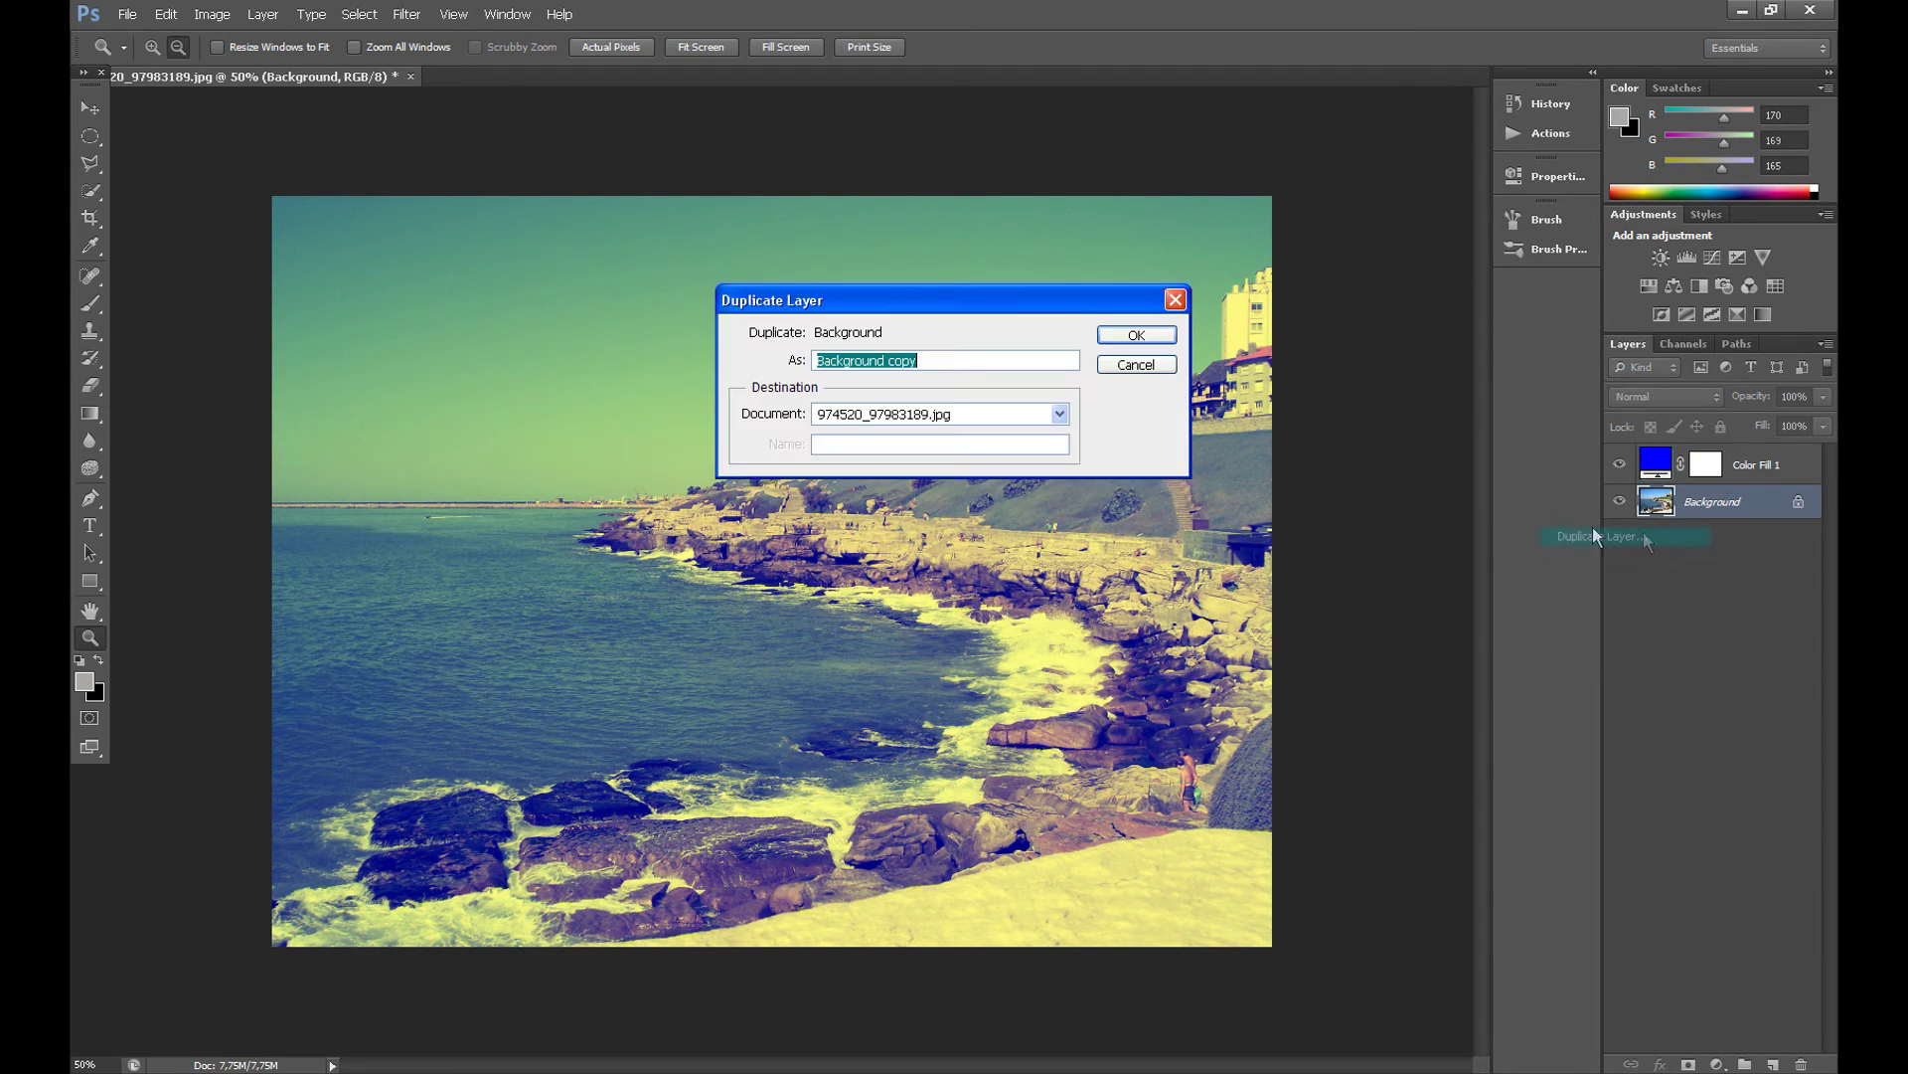
click(1136, 332)
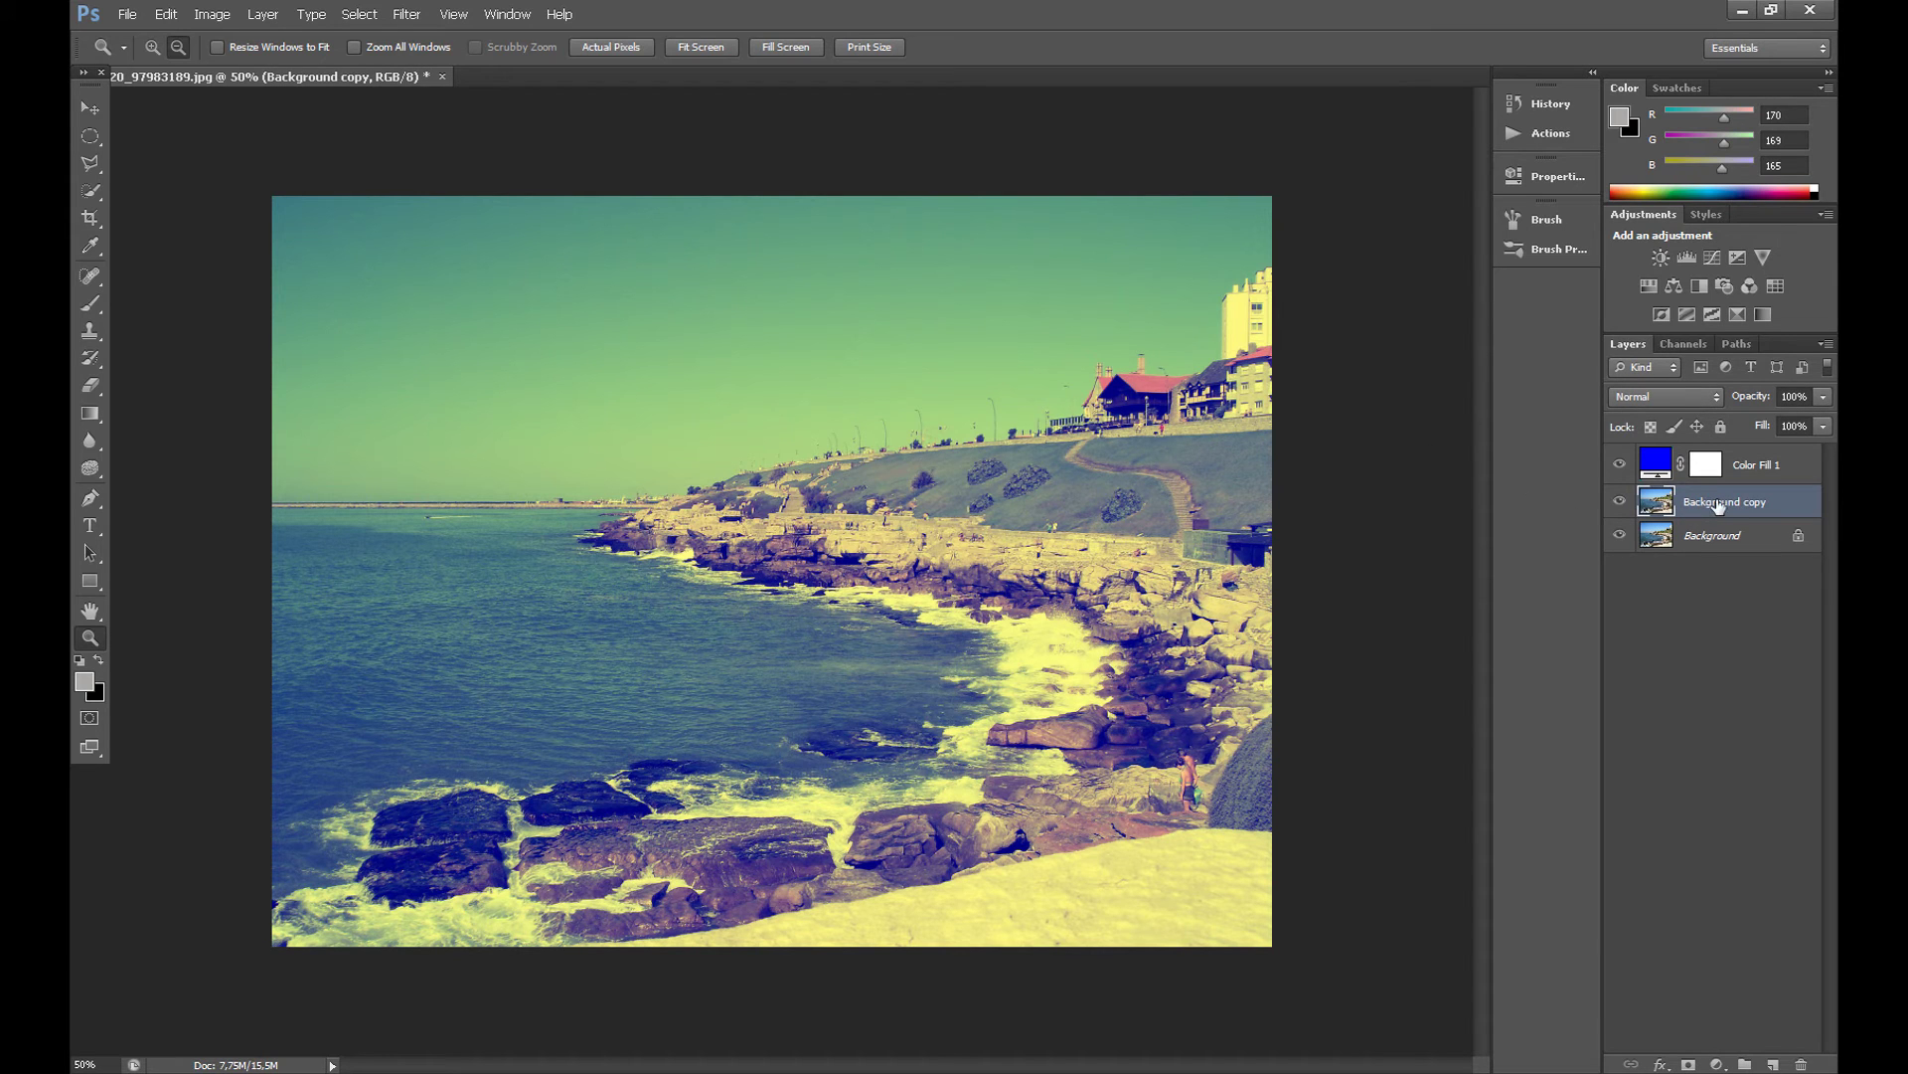
drag(1718, 507, 1710, 459)
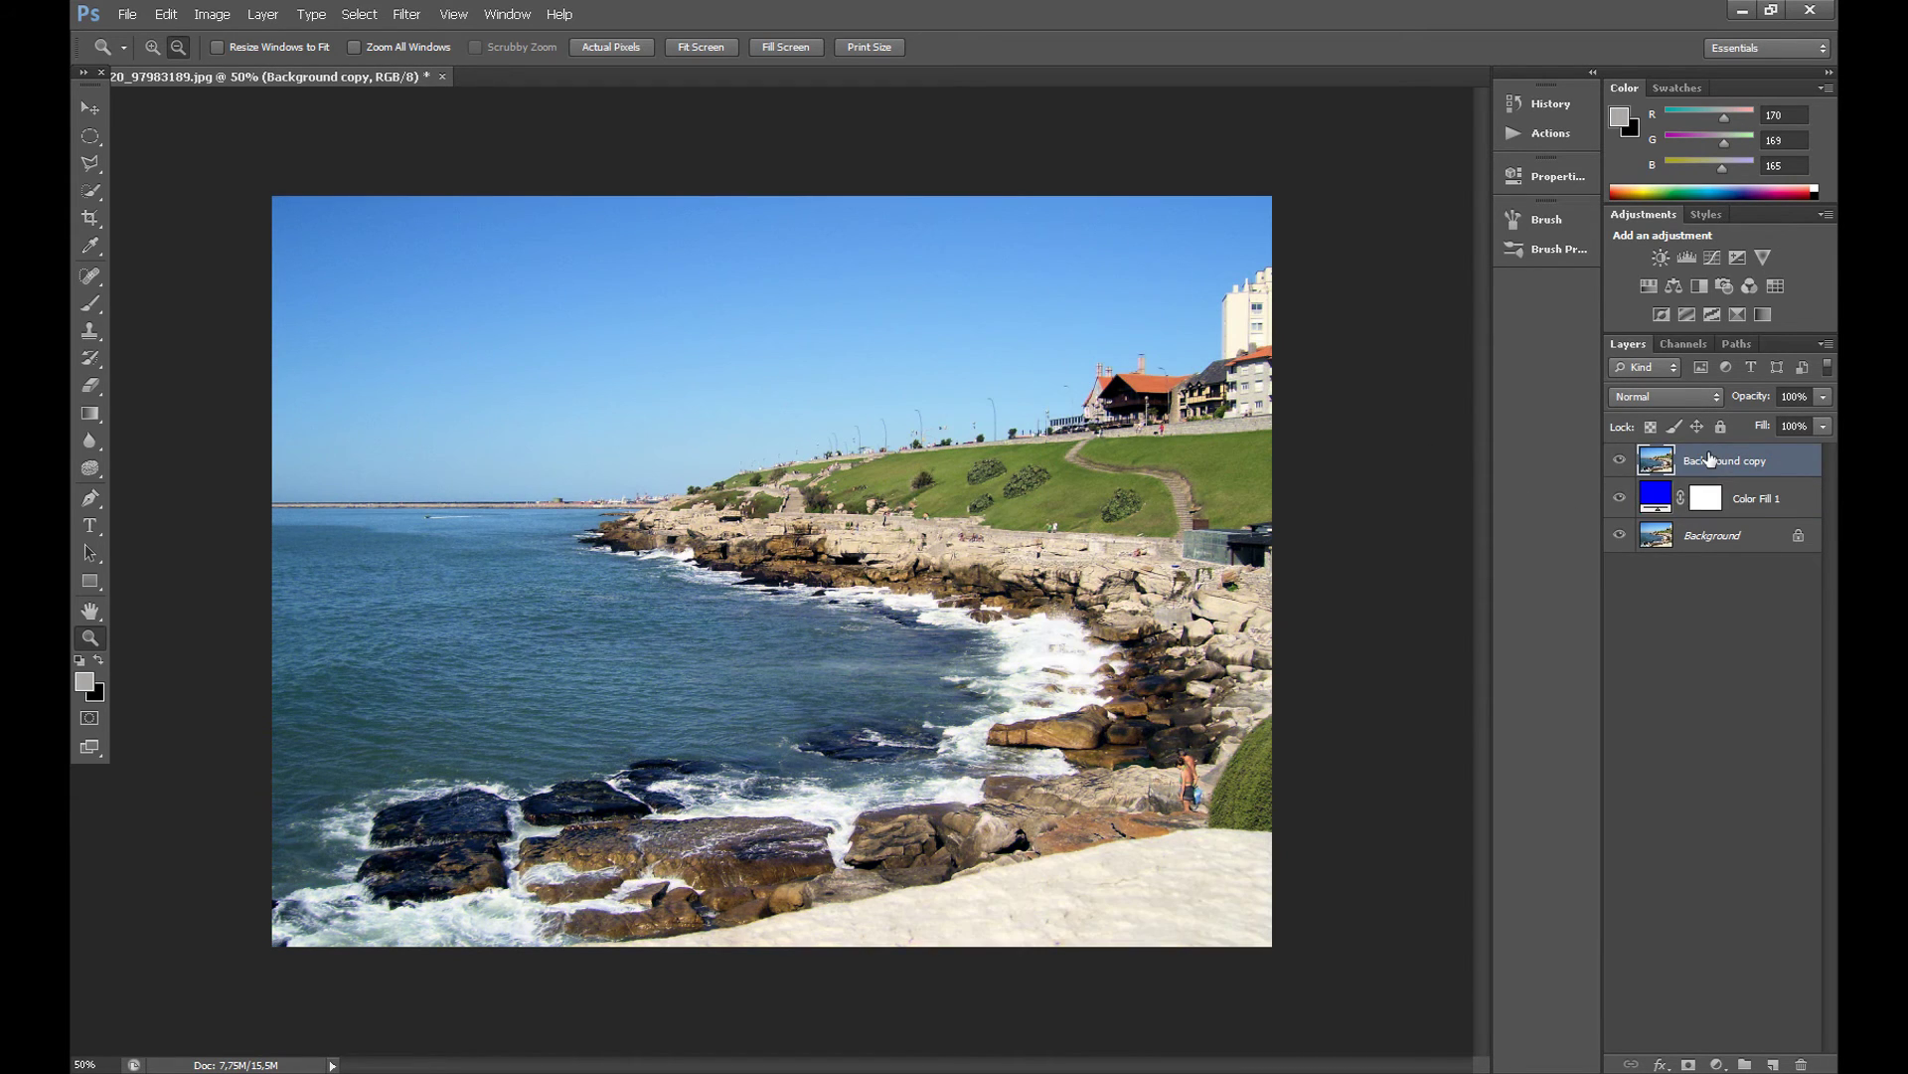
Step: Set Background copy to Soft Light blend mode at 60% opacity
click(1676, 396)
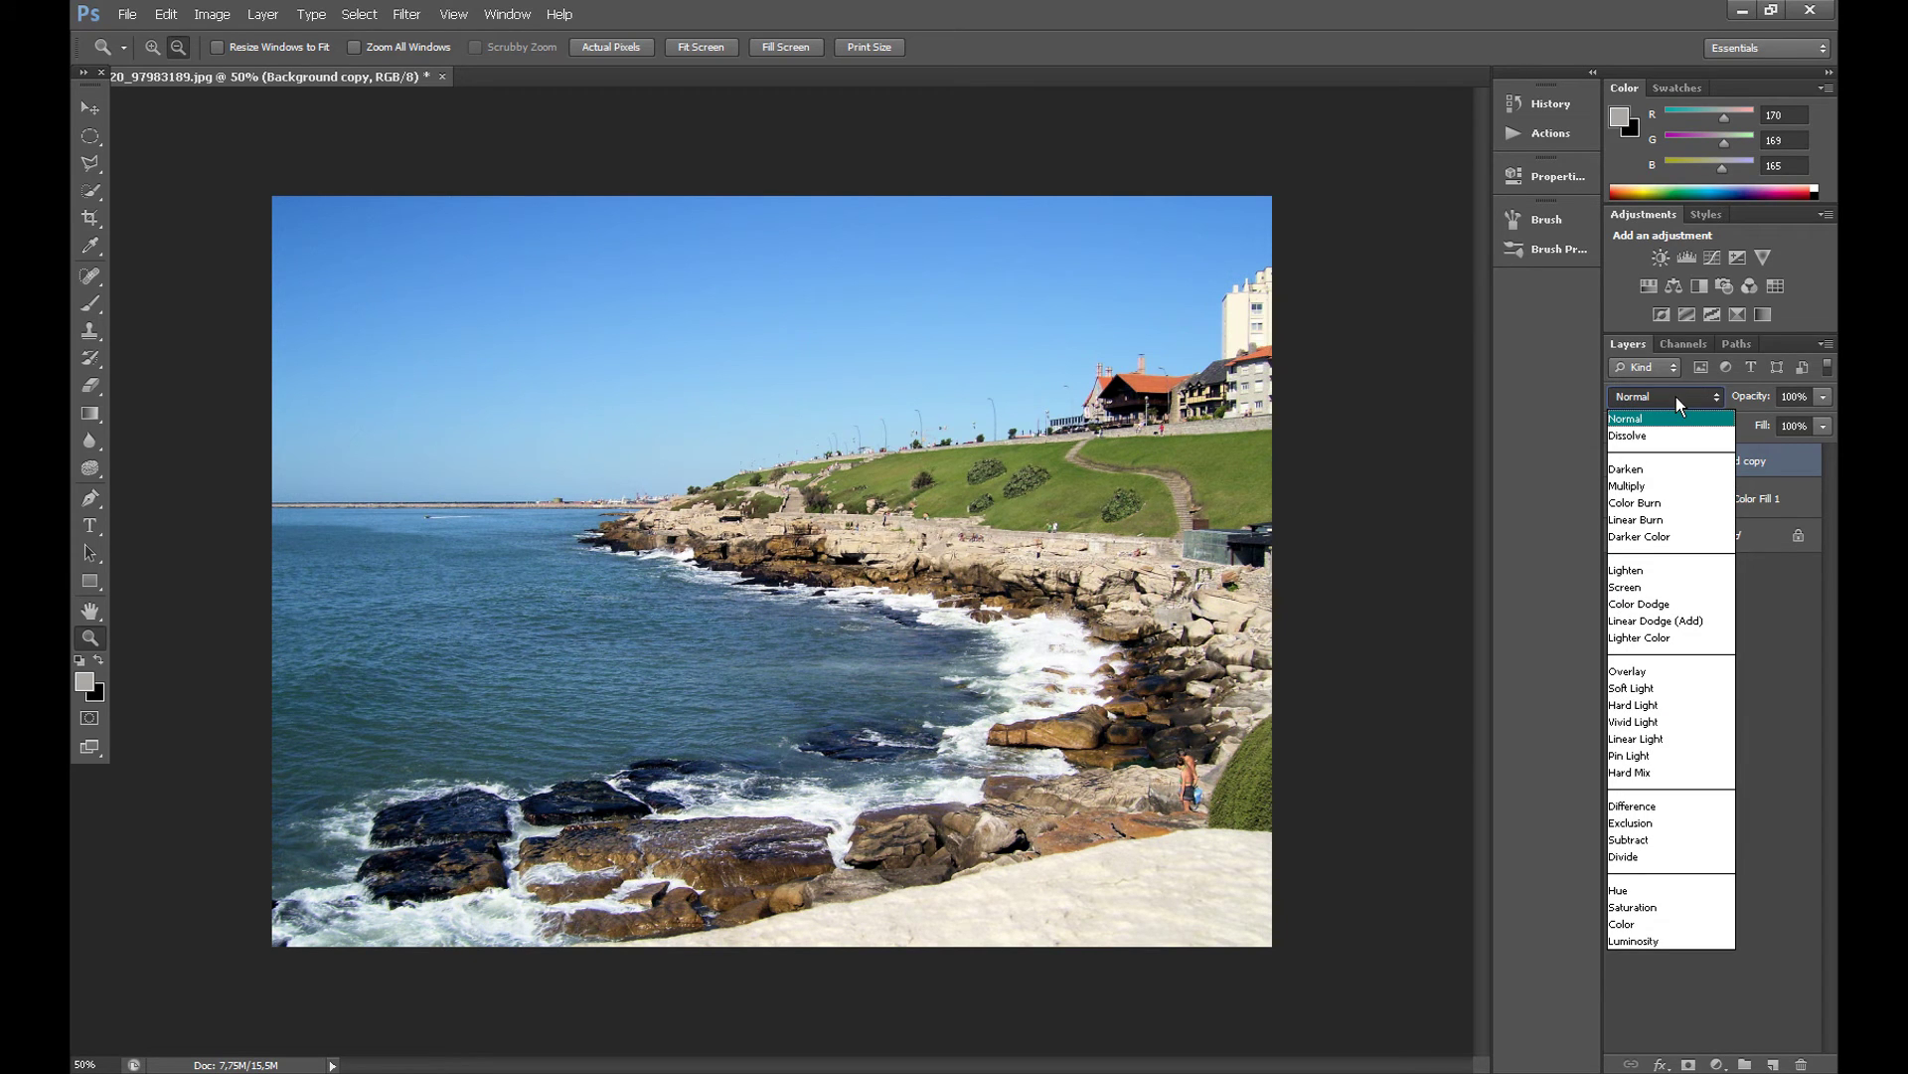
click(1667, 688)
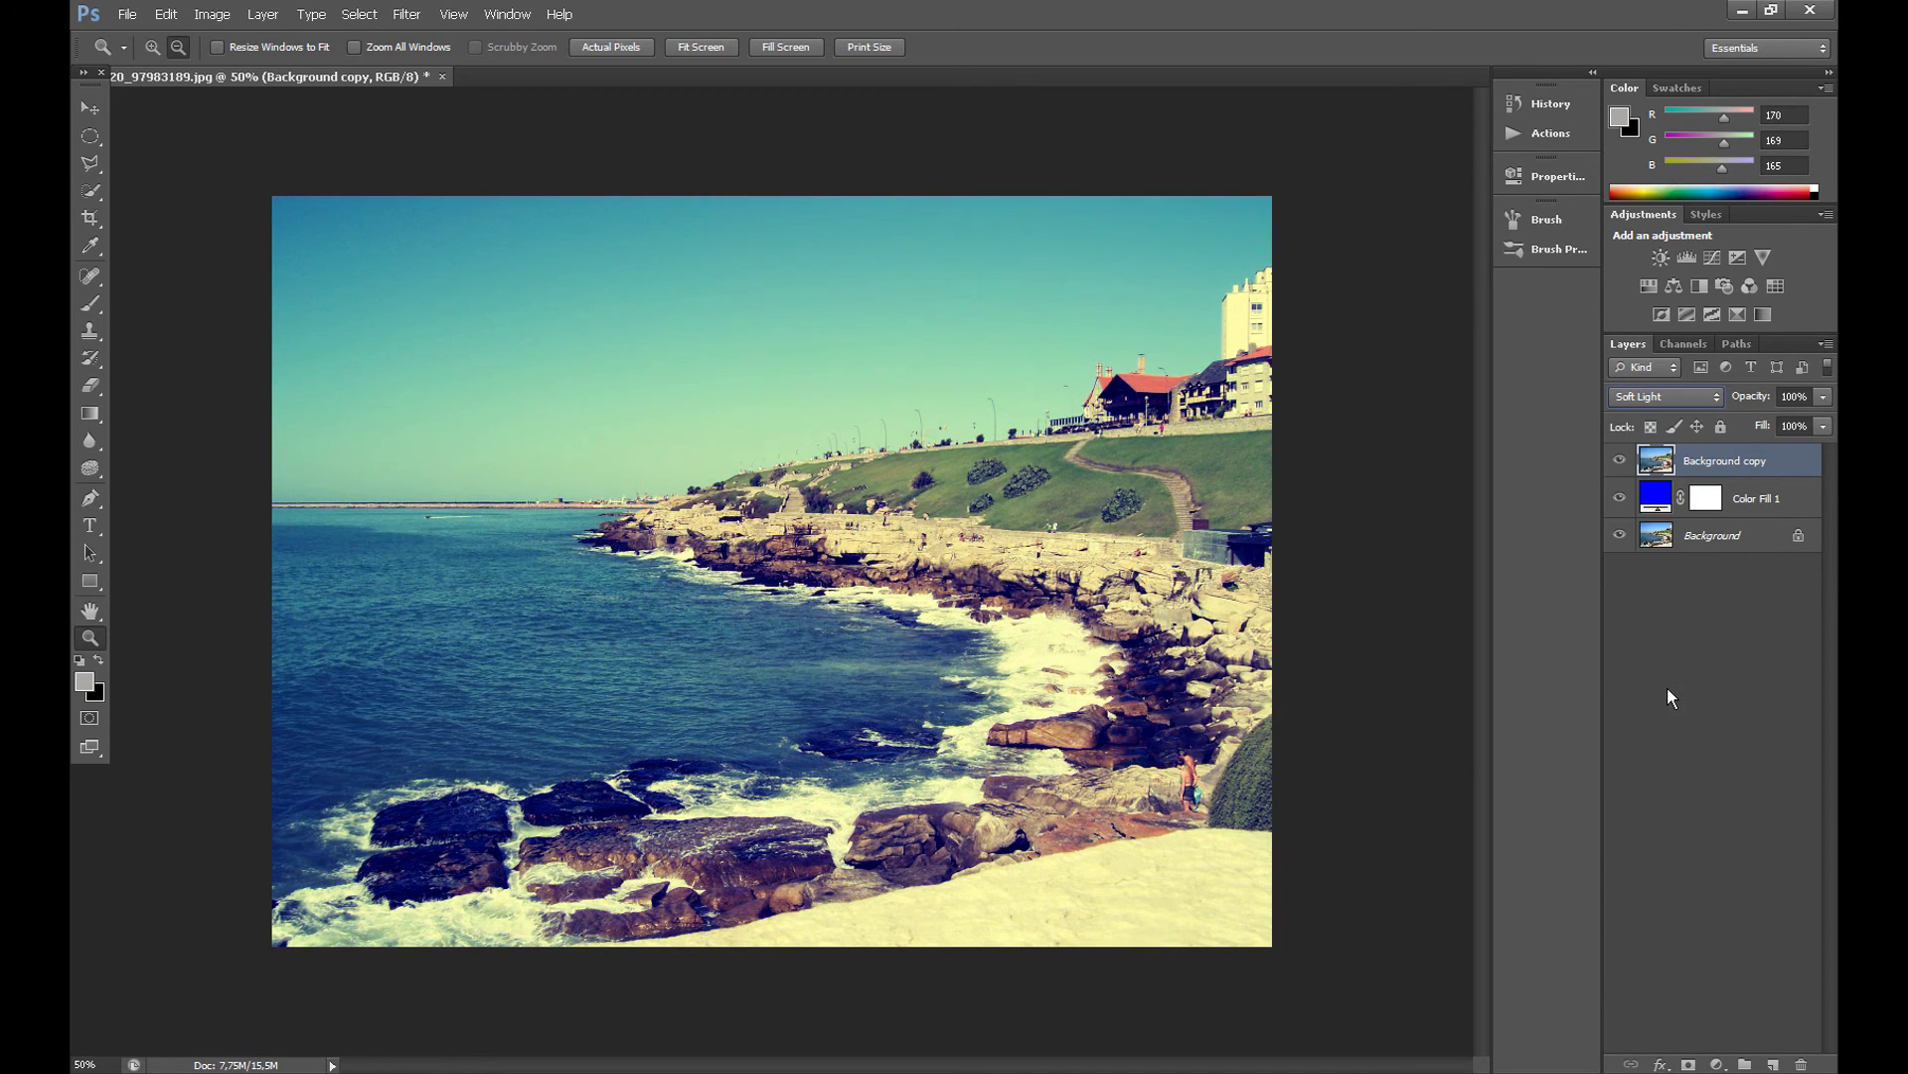
click(1822, 399)
click(1824, 397)
click(1824, 397)
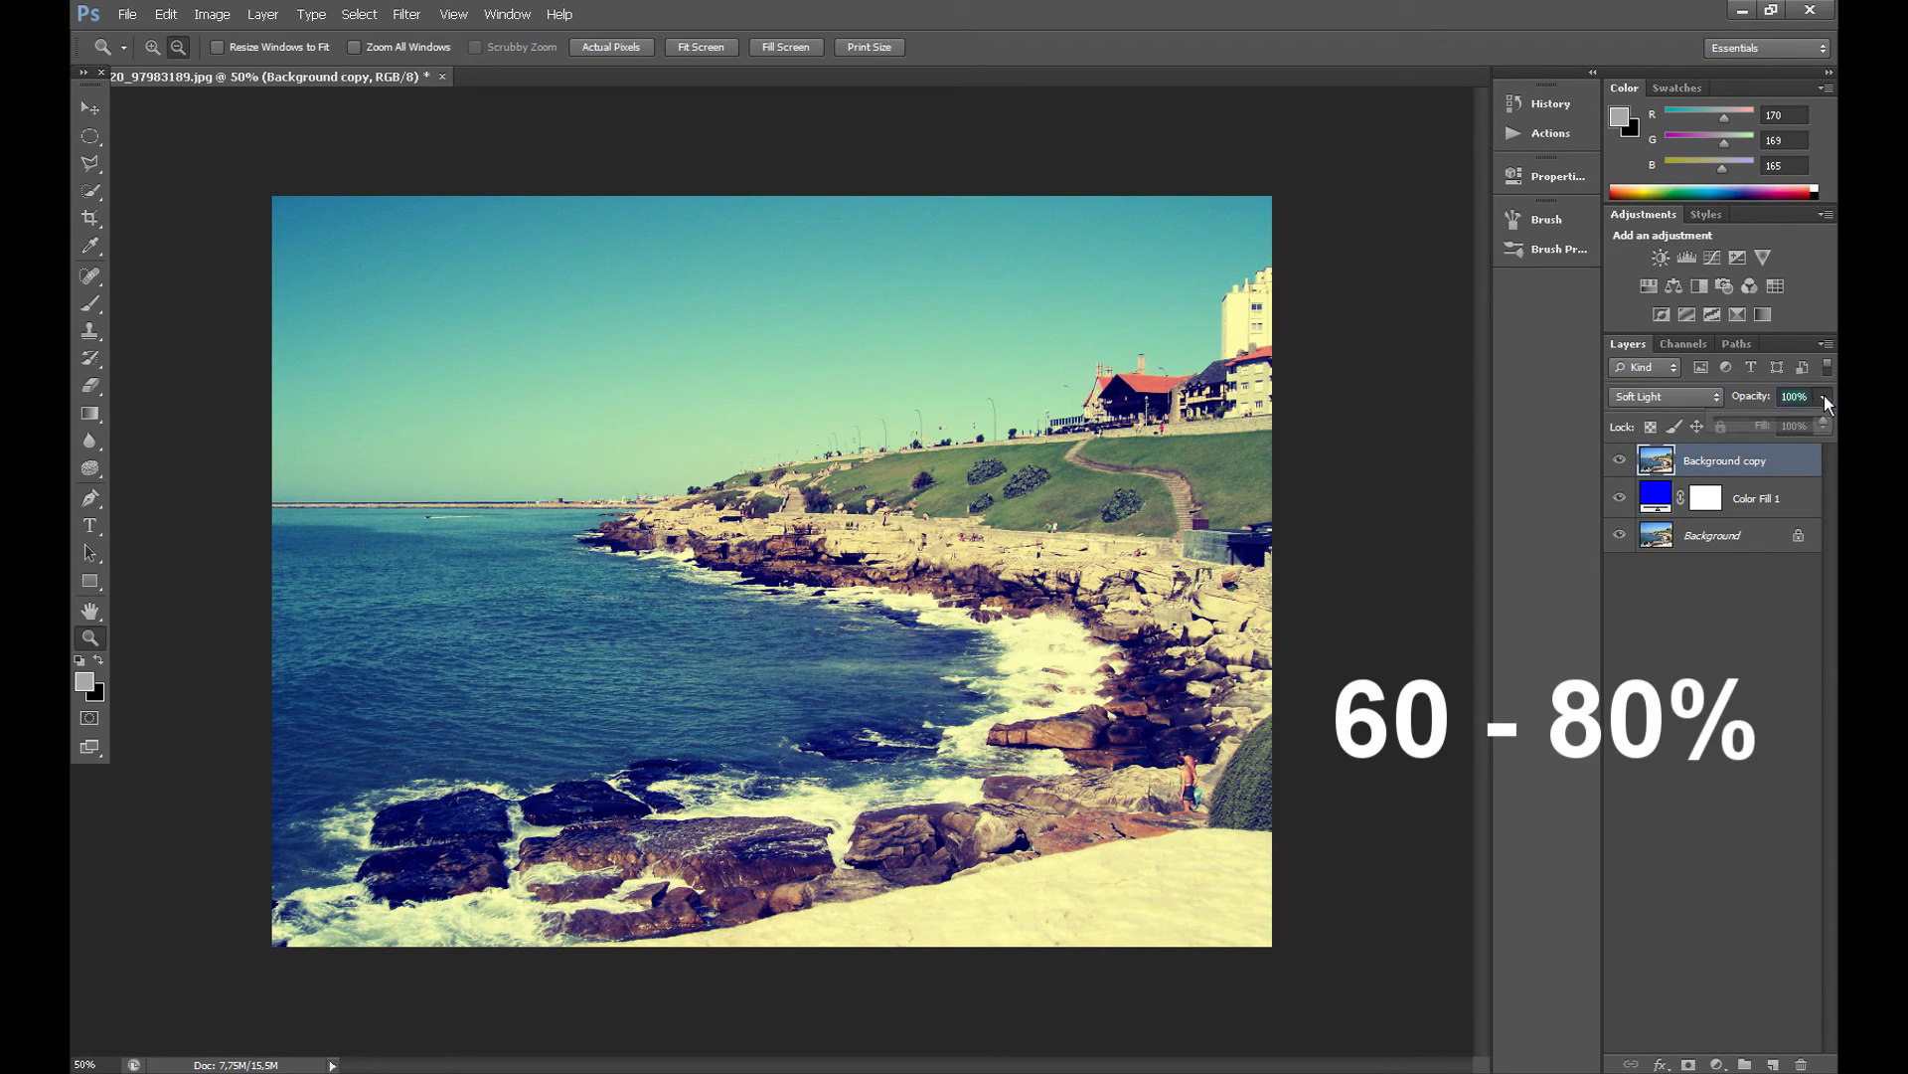
drag(1782, 419, 1781, 421)
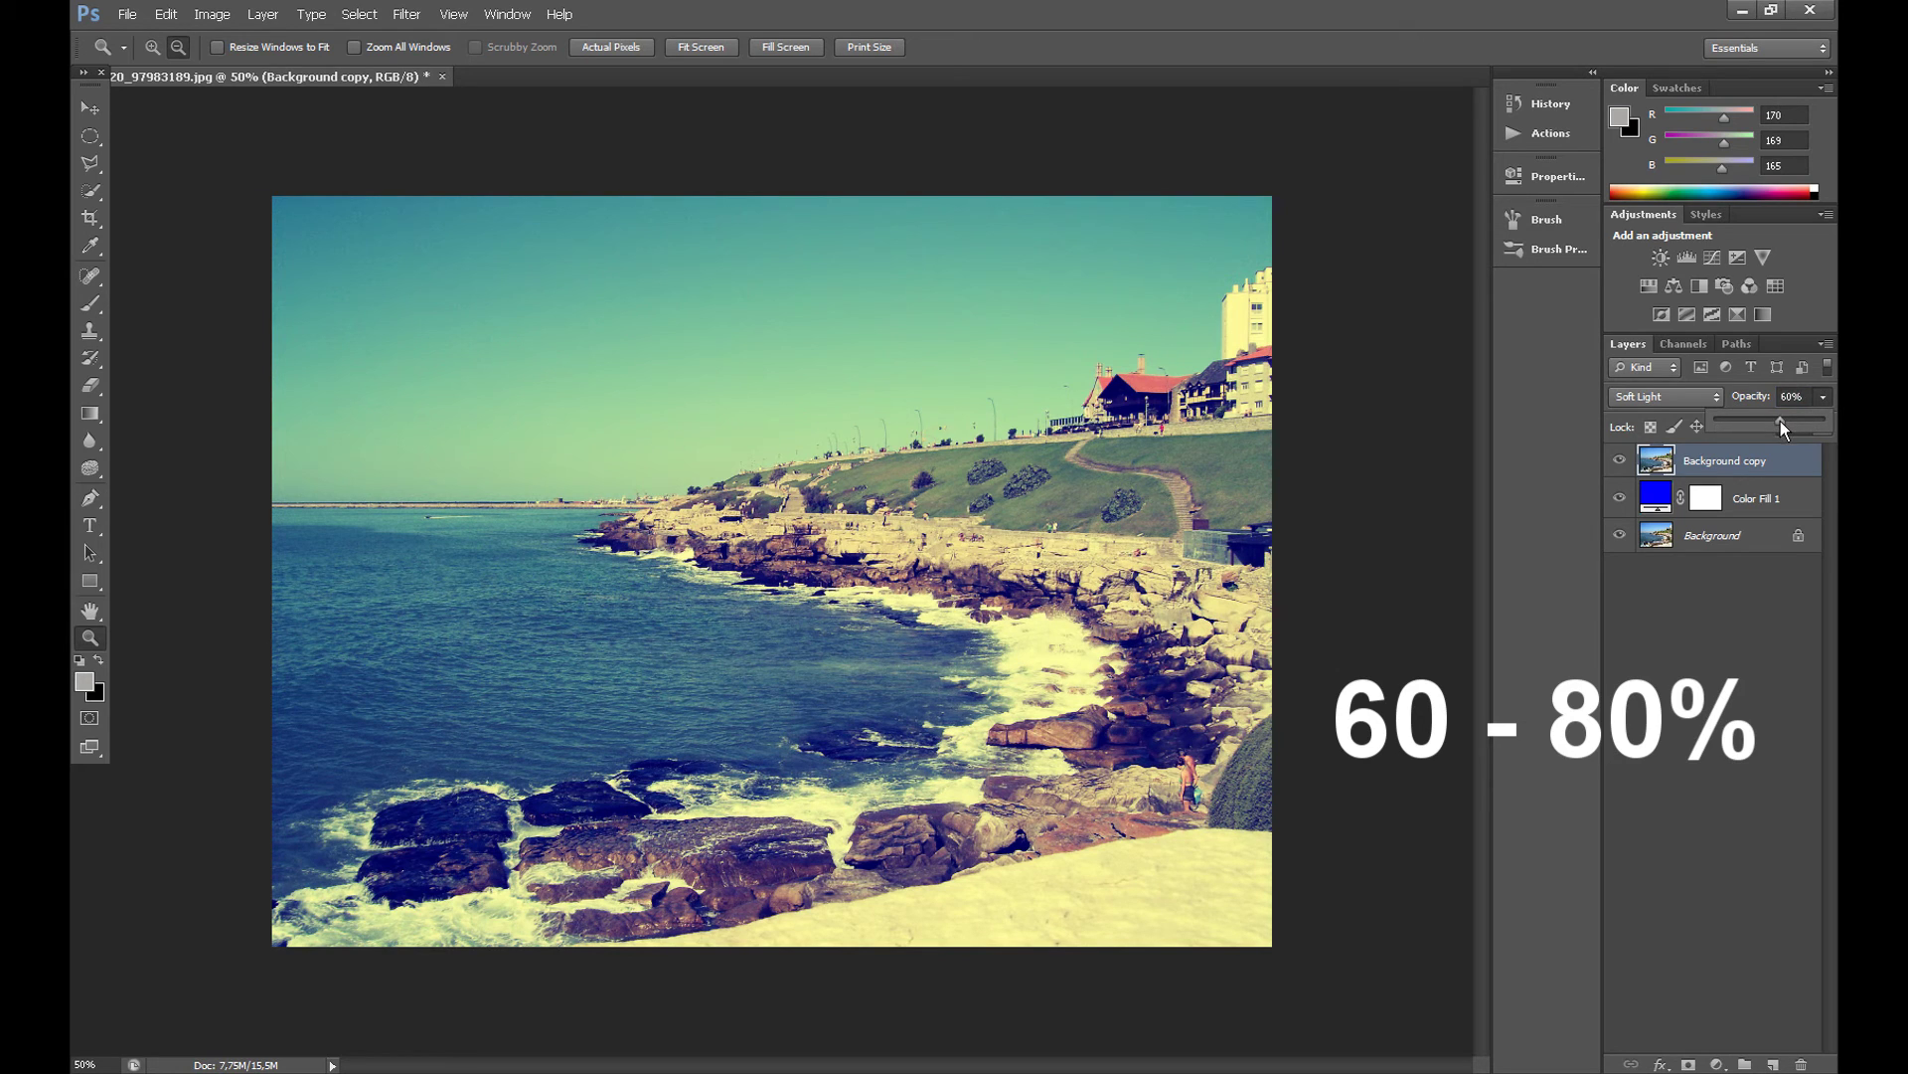
click(1824, 398)
click(1813, 400)
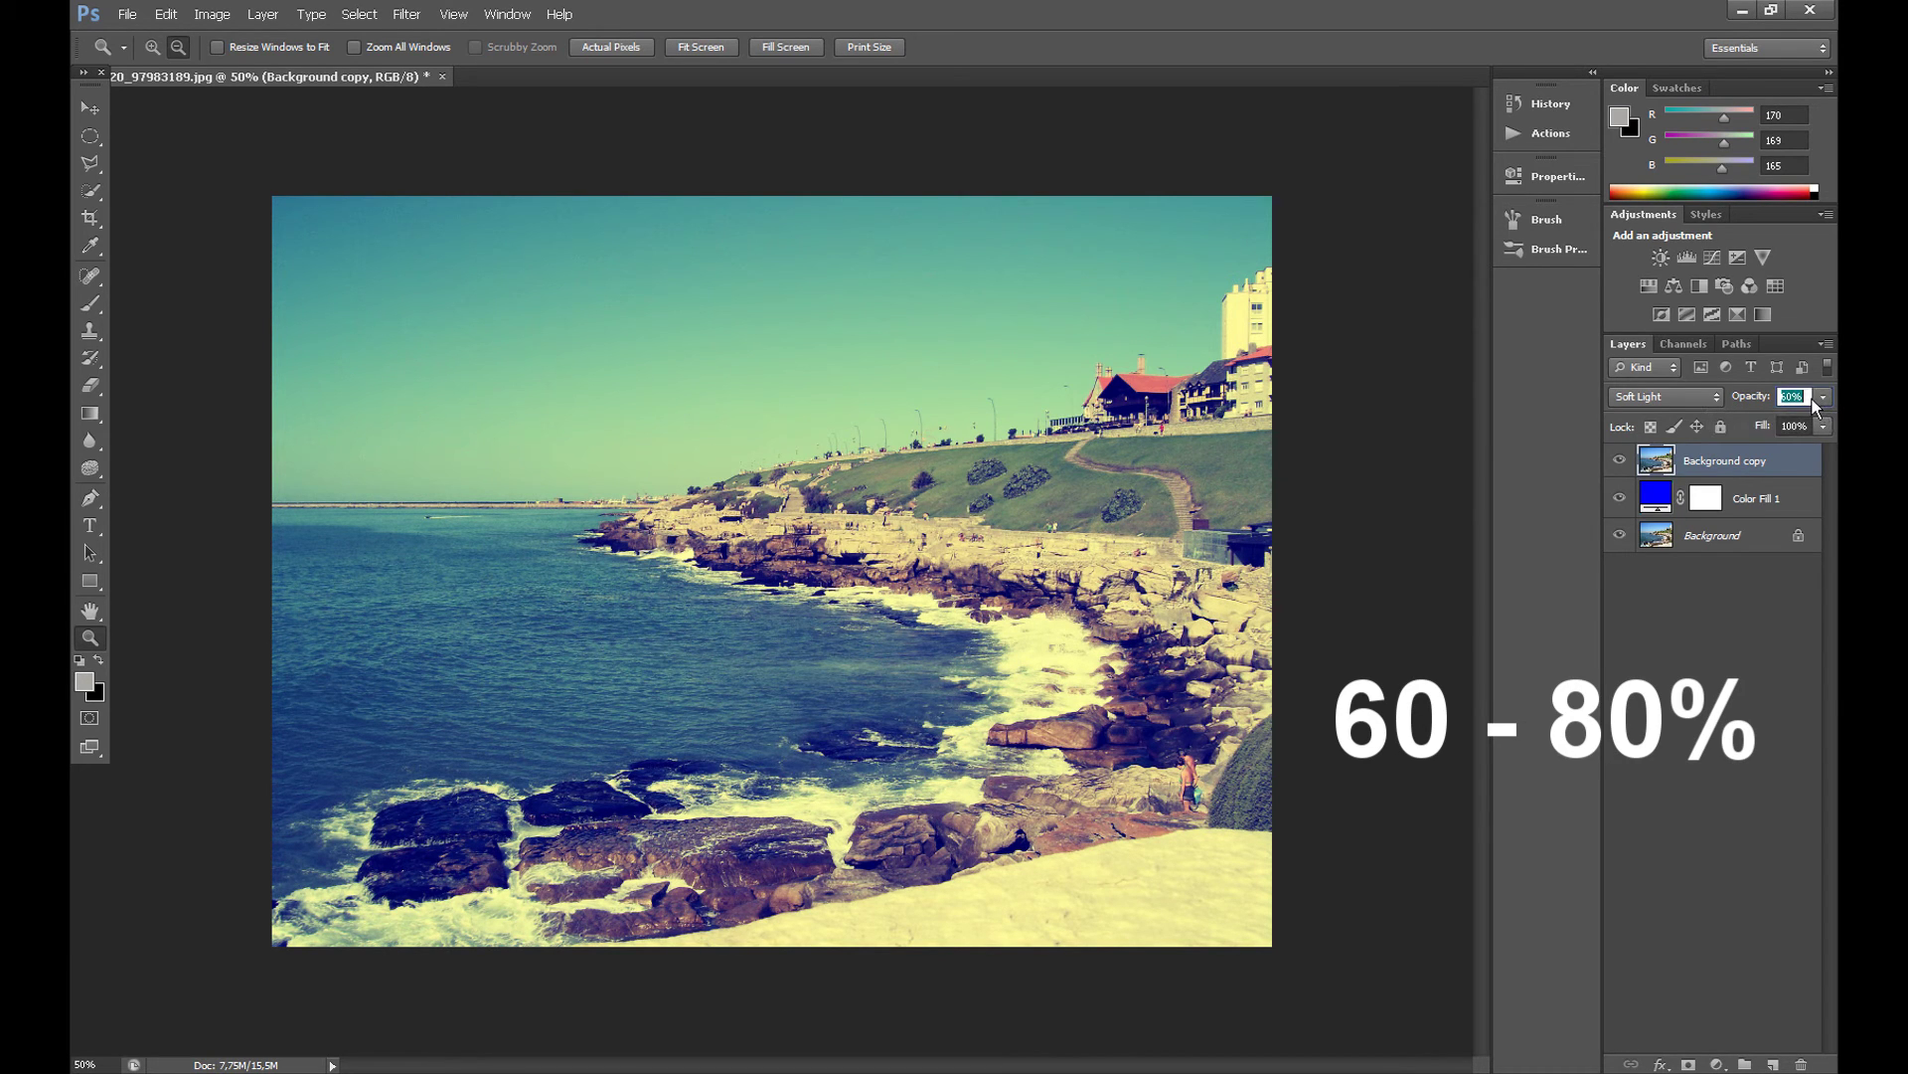
Step: Toggle the copy and fill layers to compare, then close the coastline image
click(1619, 459)
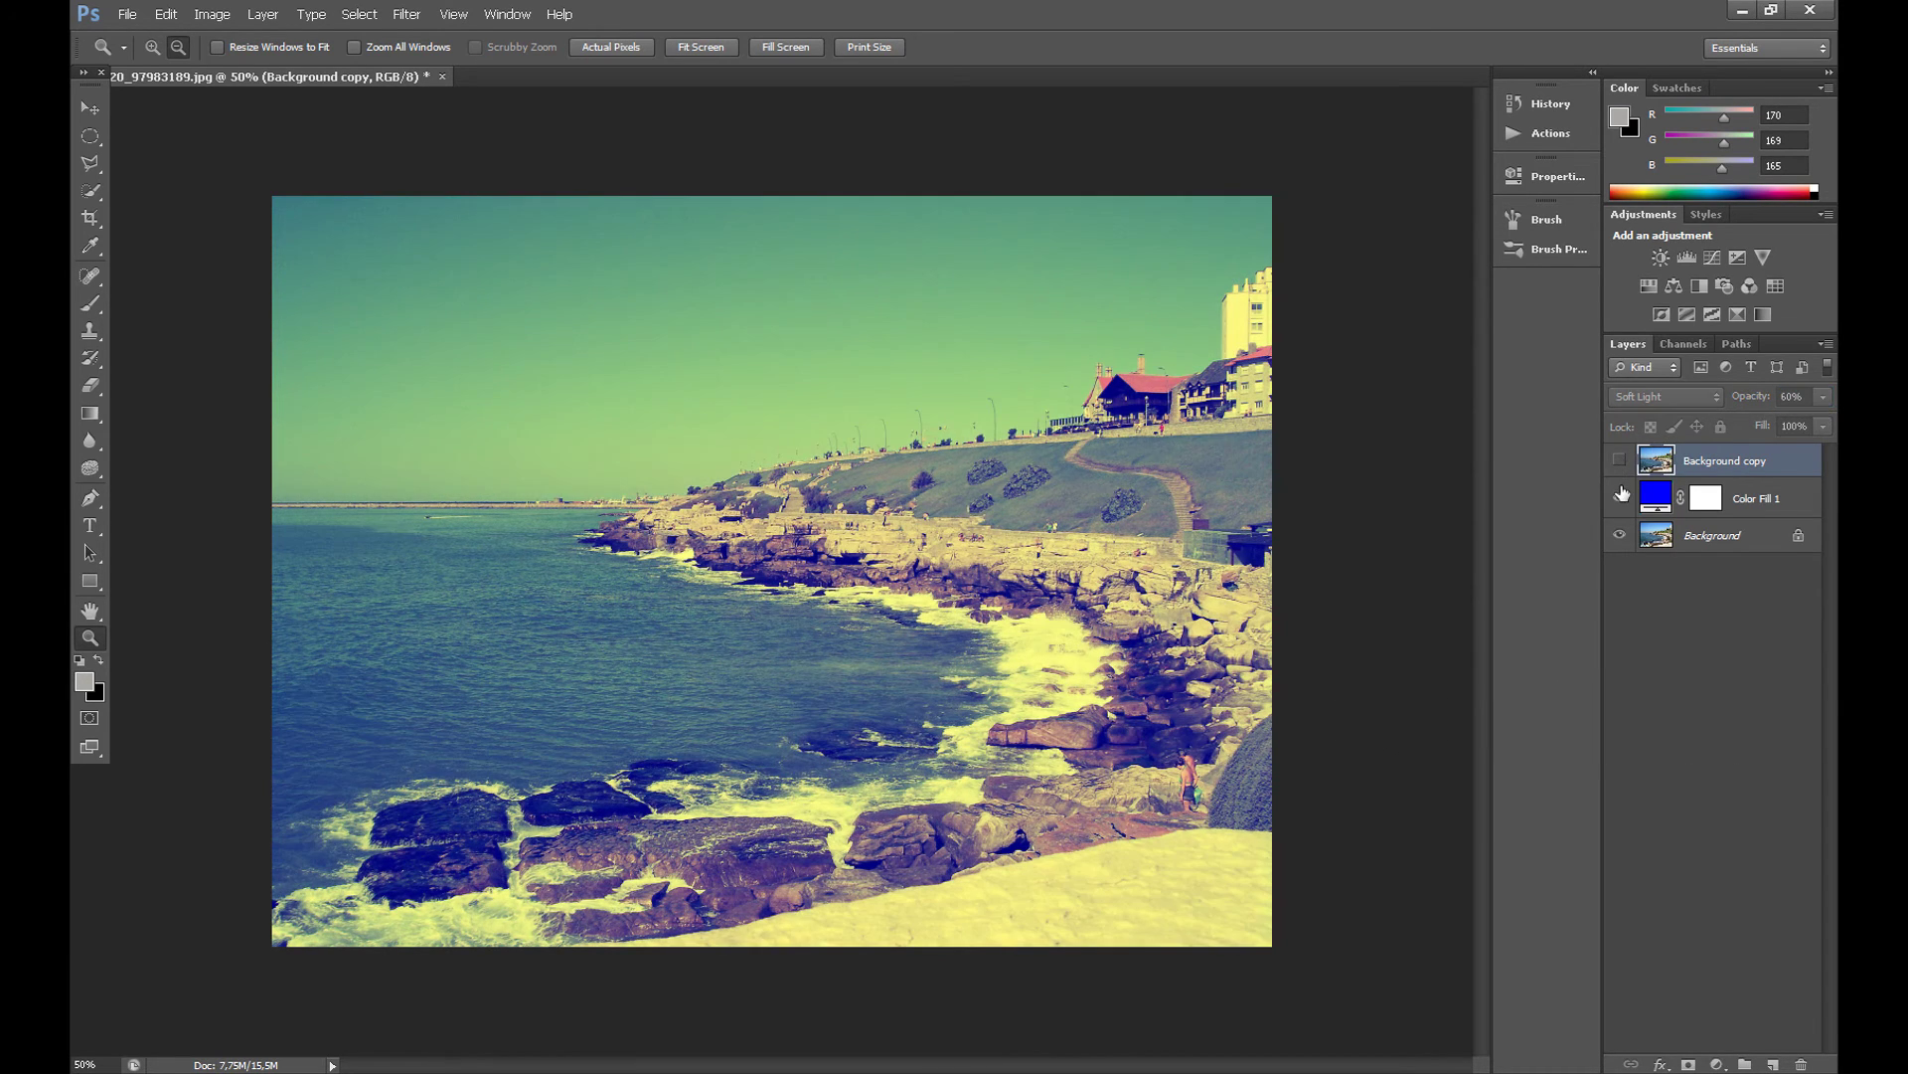
click(1621, 496)
click(1621, 496)
click(1620, 459)
click(1654, 652)
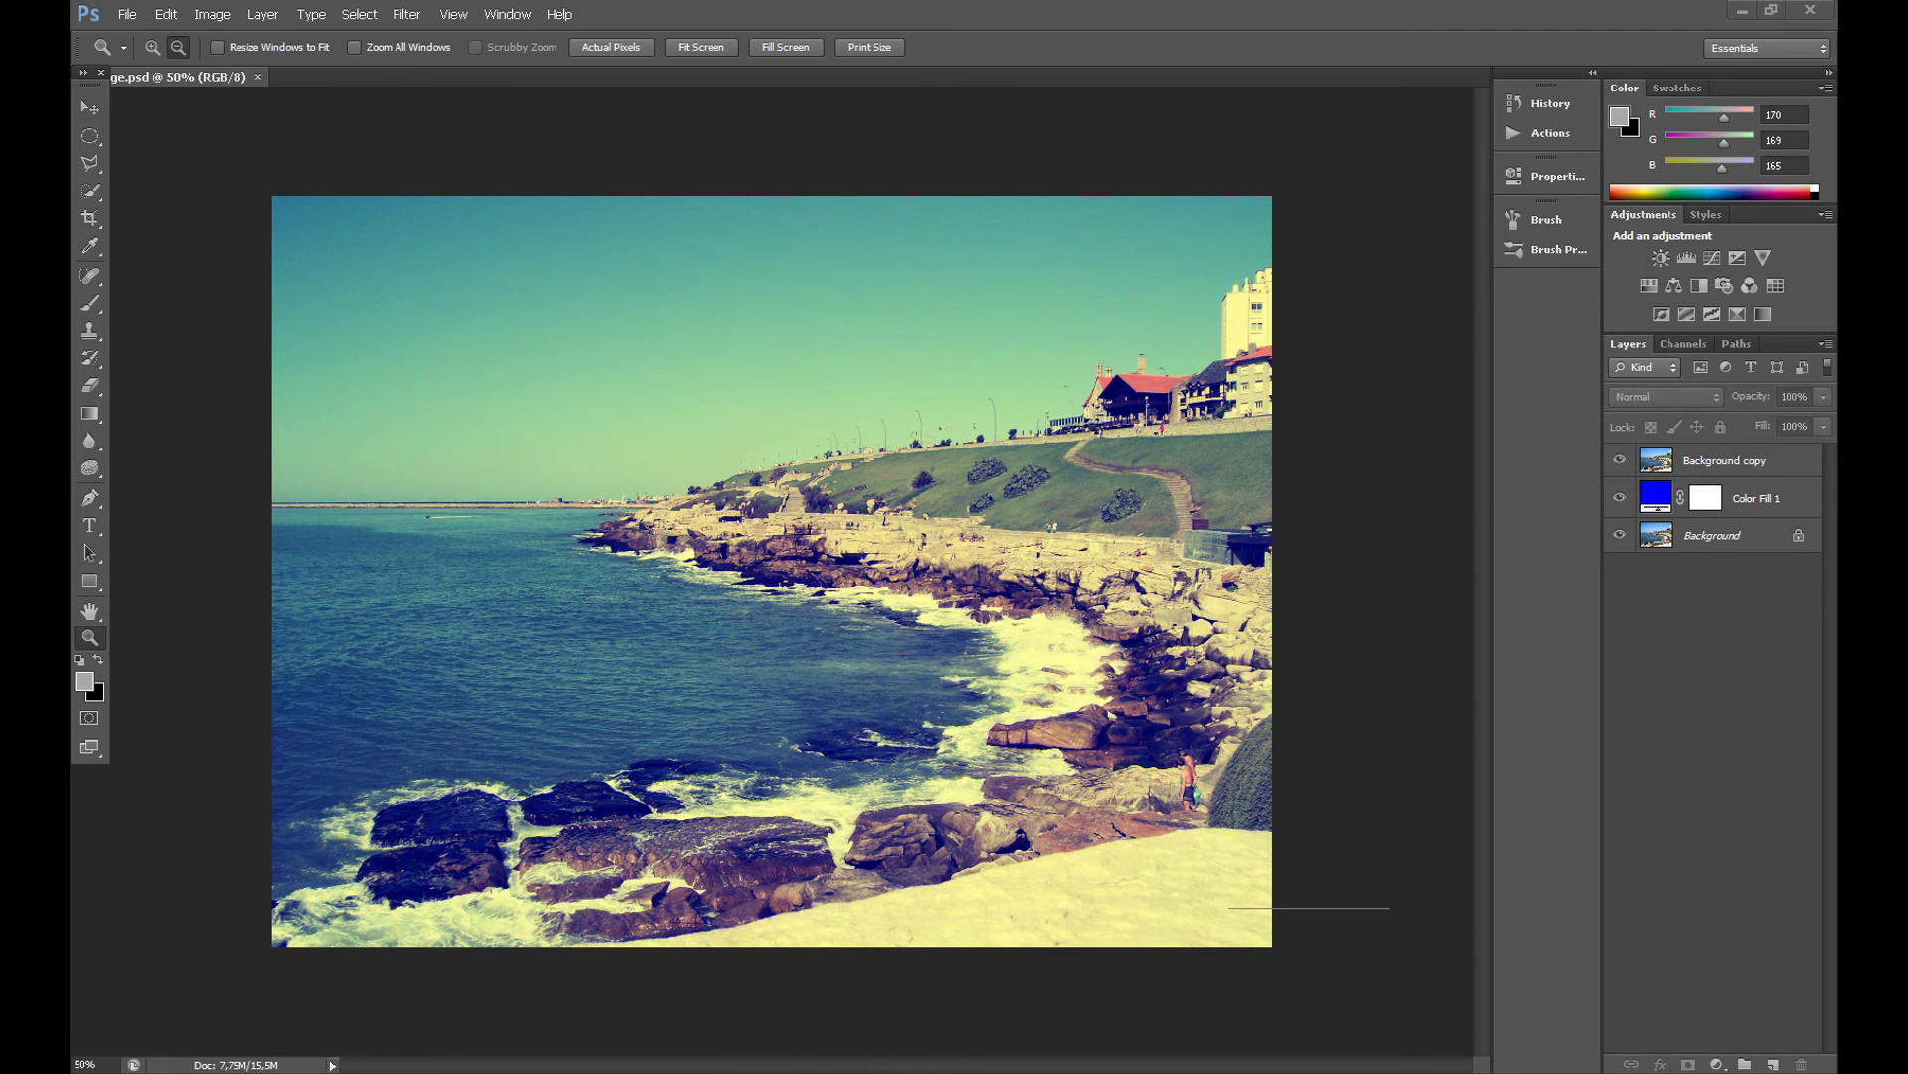
key(ctrl+w)
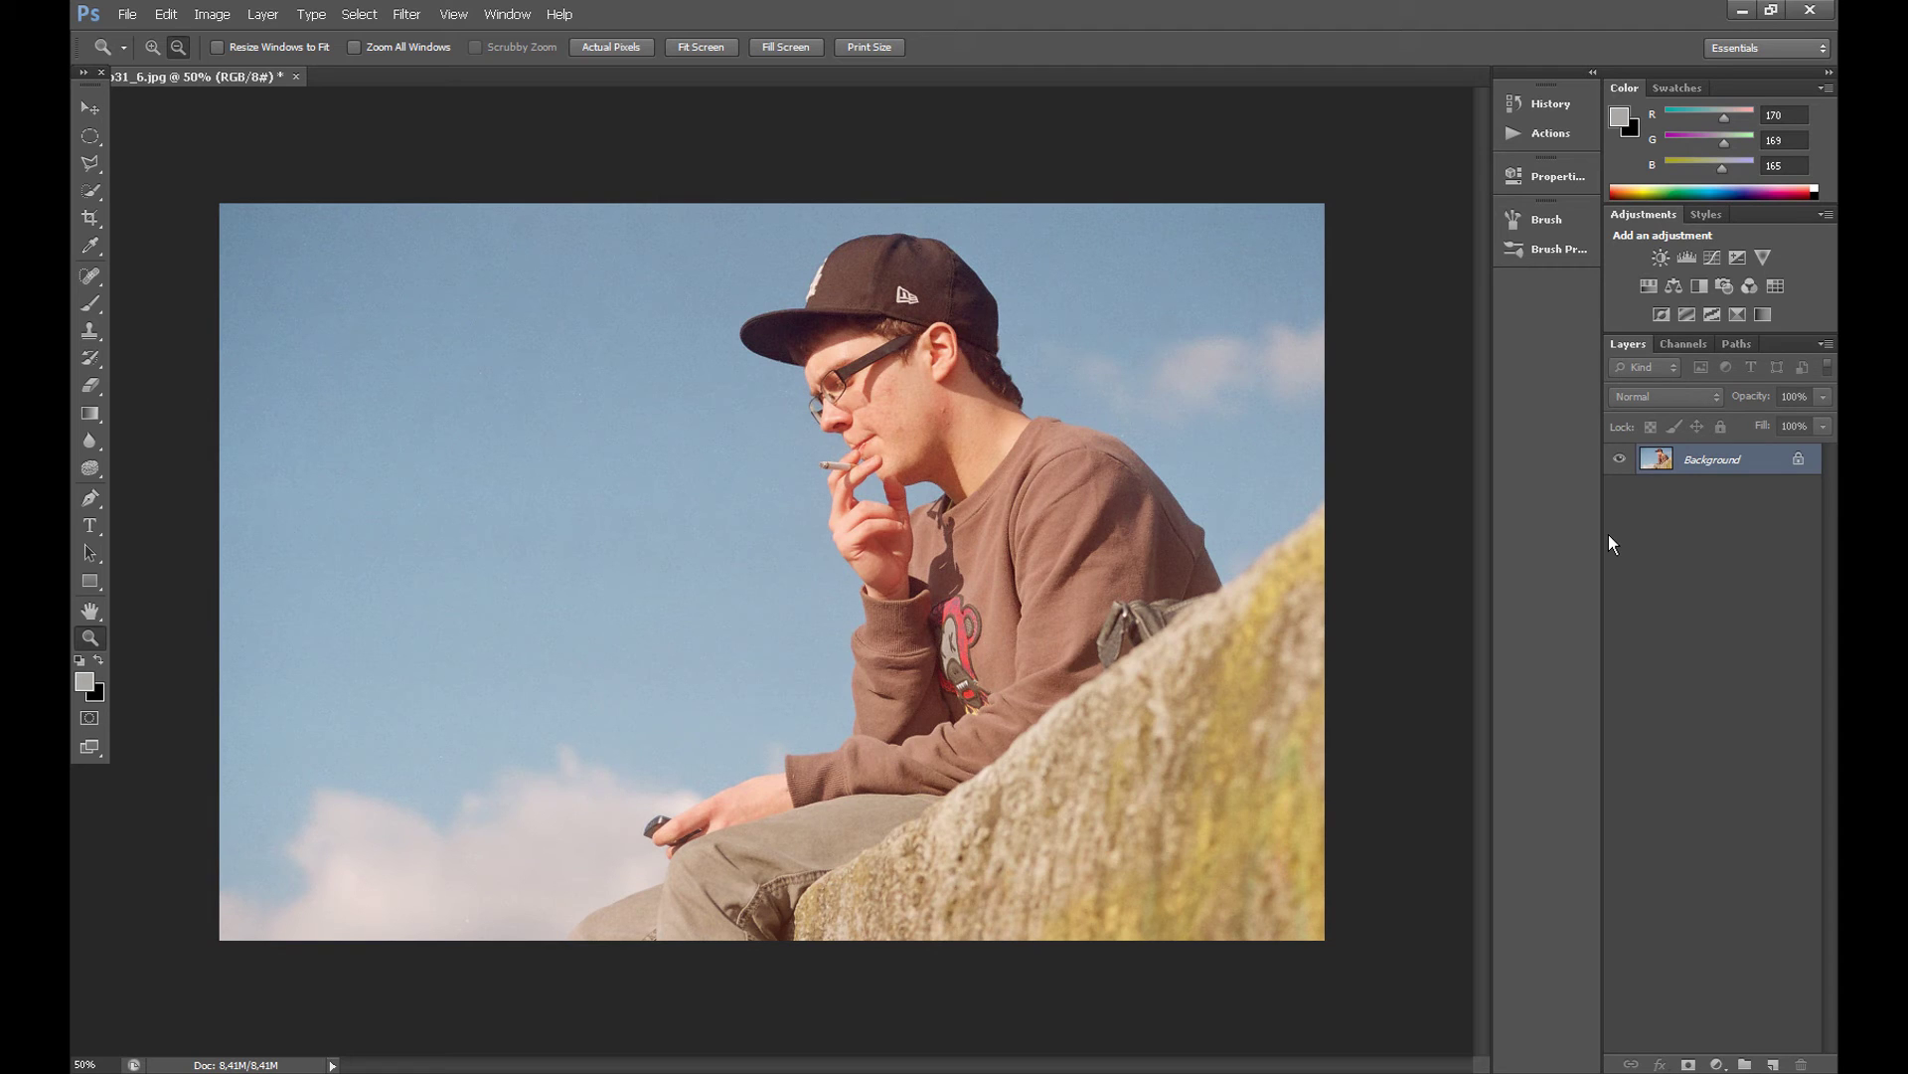
Step: Duplicate the portrait's Background layer
right_click(1702, 475)
click(1749, 537)
key(Escape)
right_click(1718, 465)
click(1679, 503)
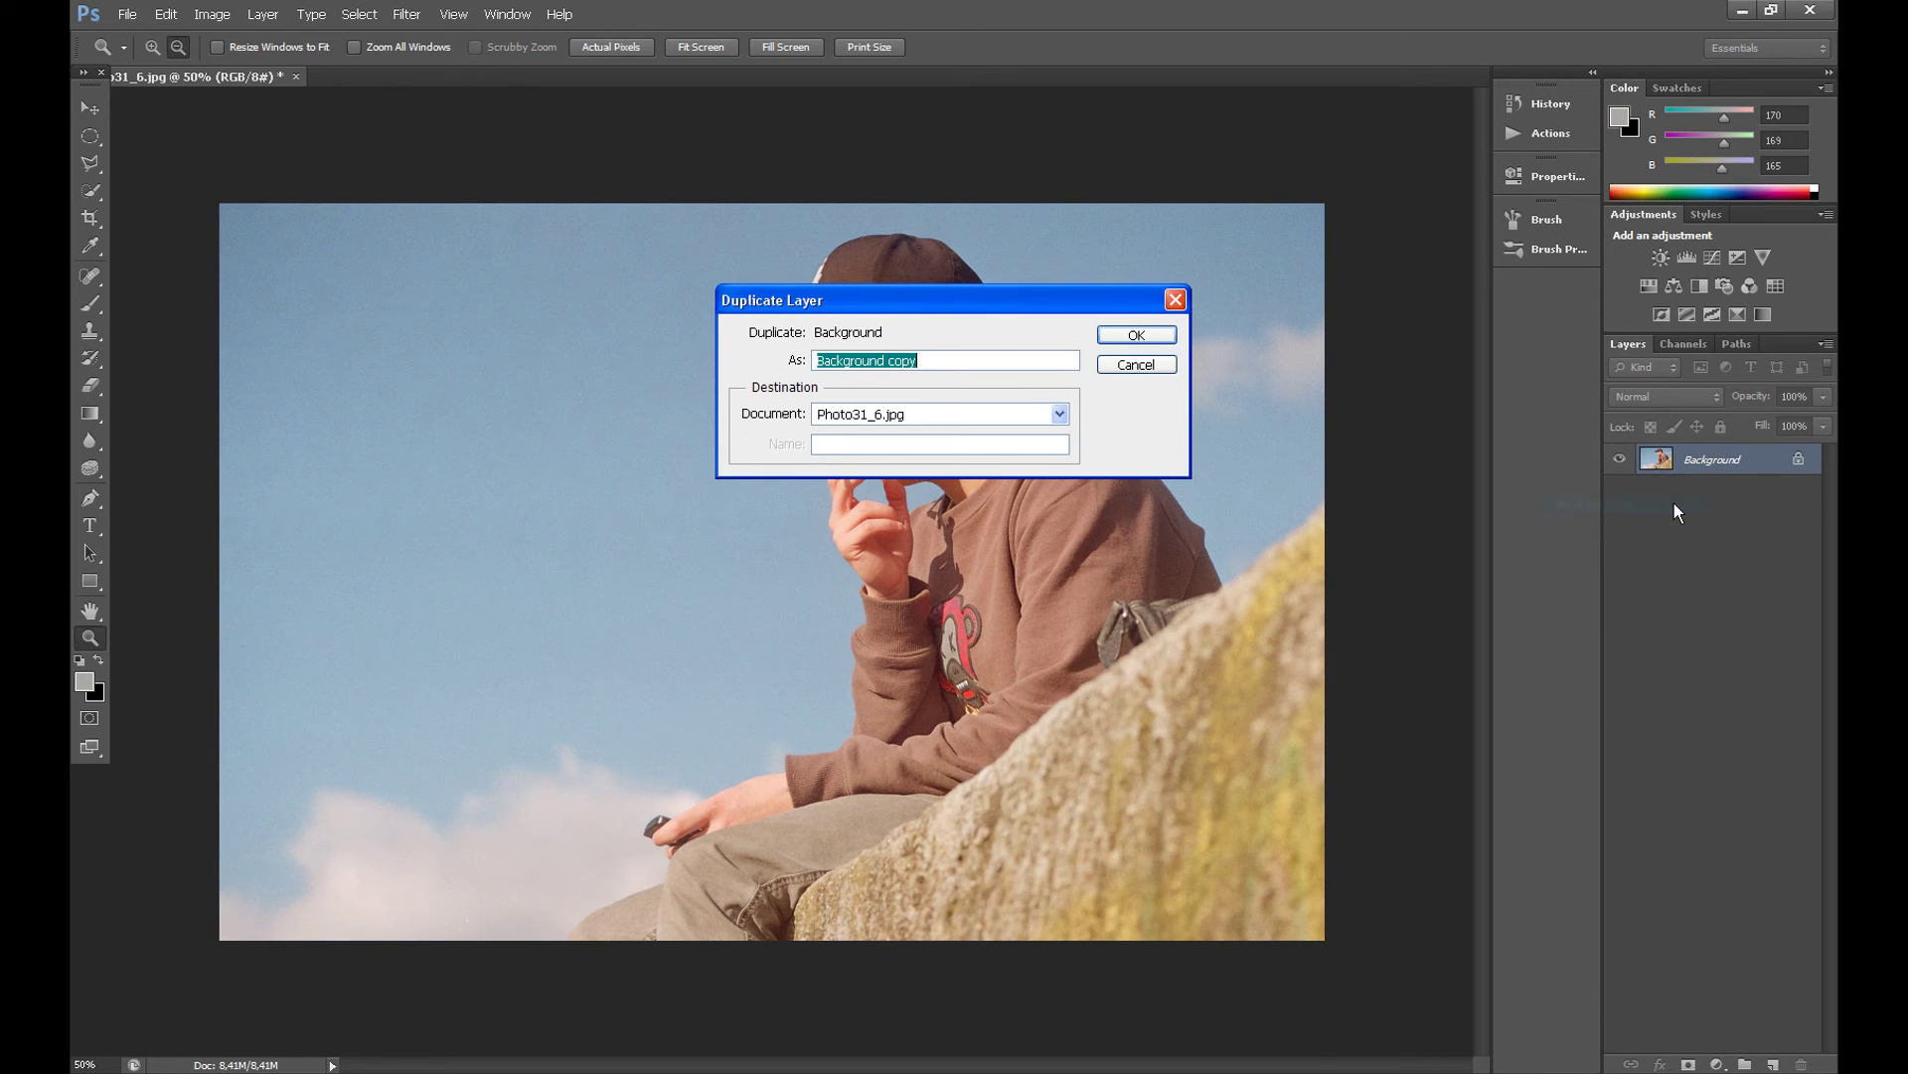
click(1137, 332)
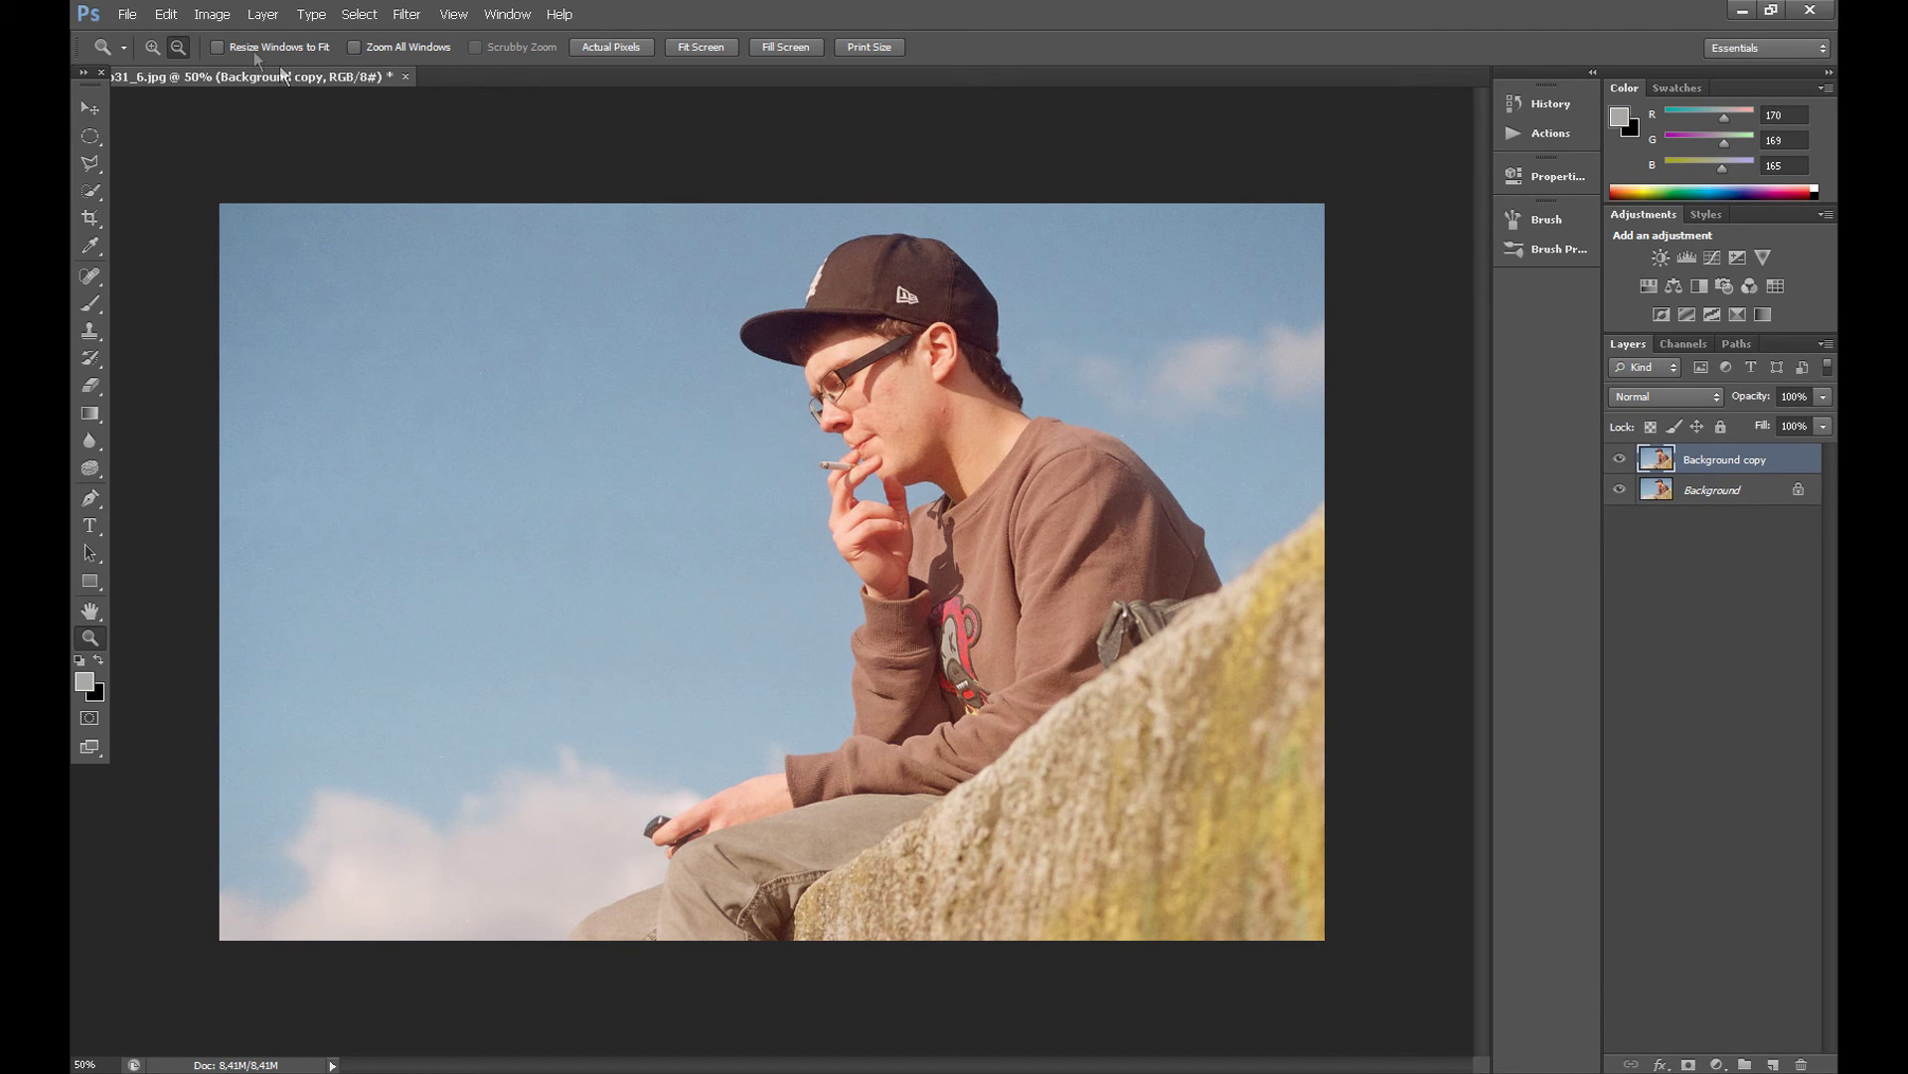
Step: Desaturate the Background copy and blend it in Overlay mode
click(212, 14)
mouse_move(252, 67)
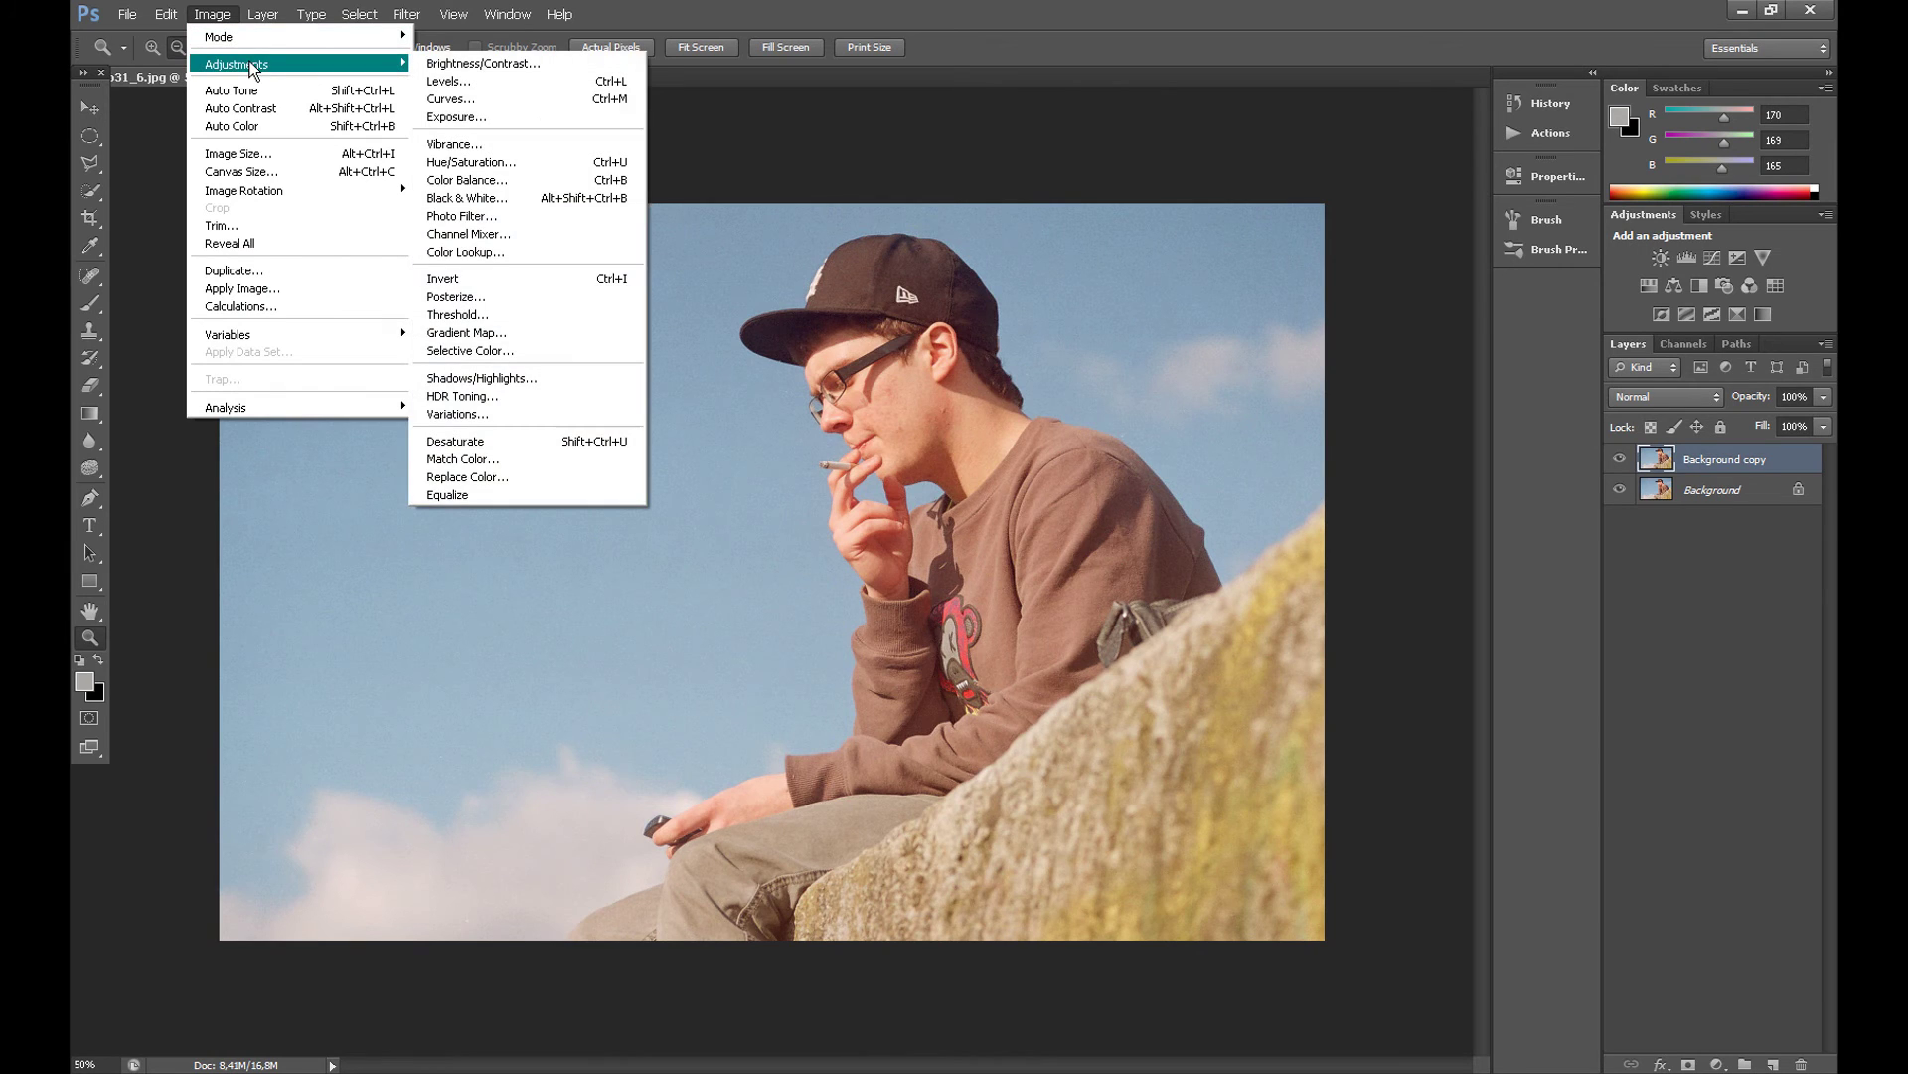
click(520, 441)
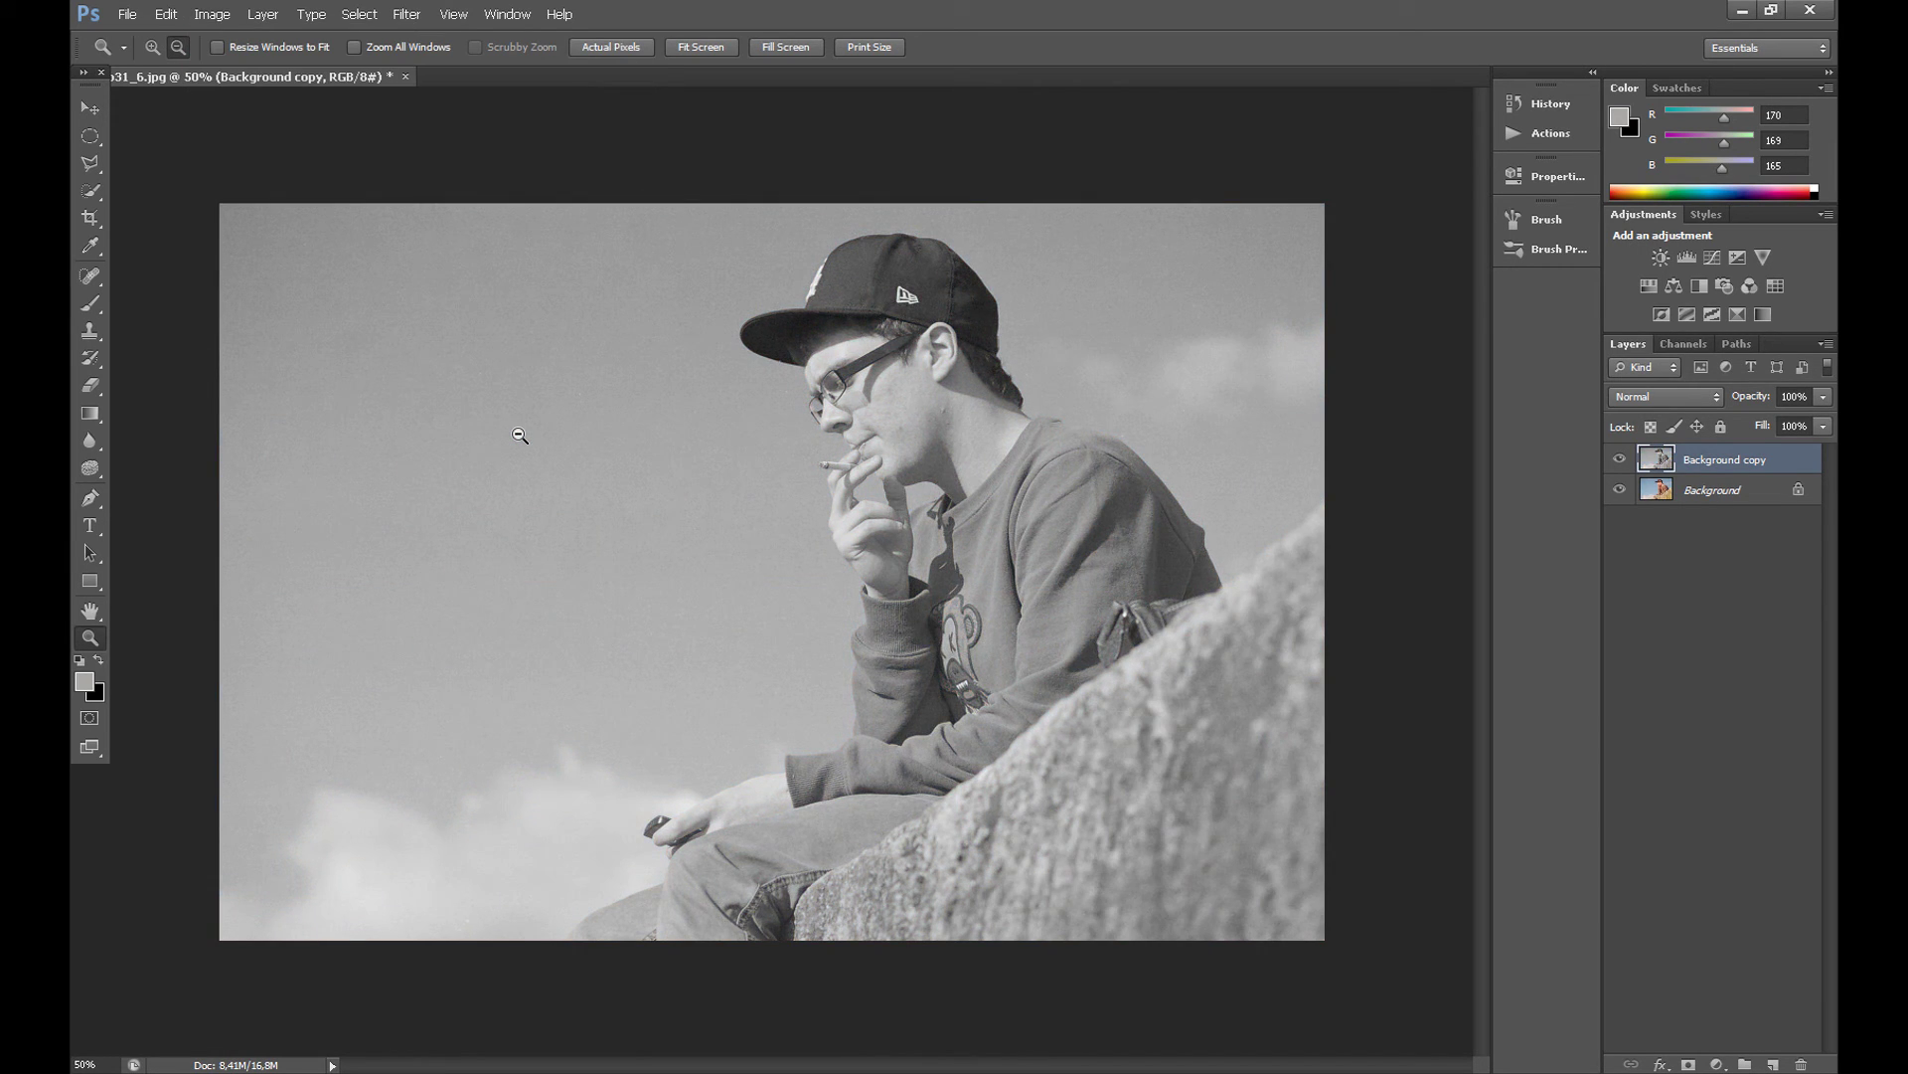
click(1684, 396)
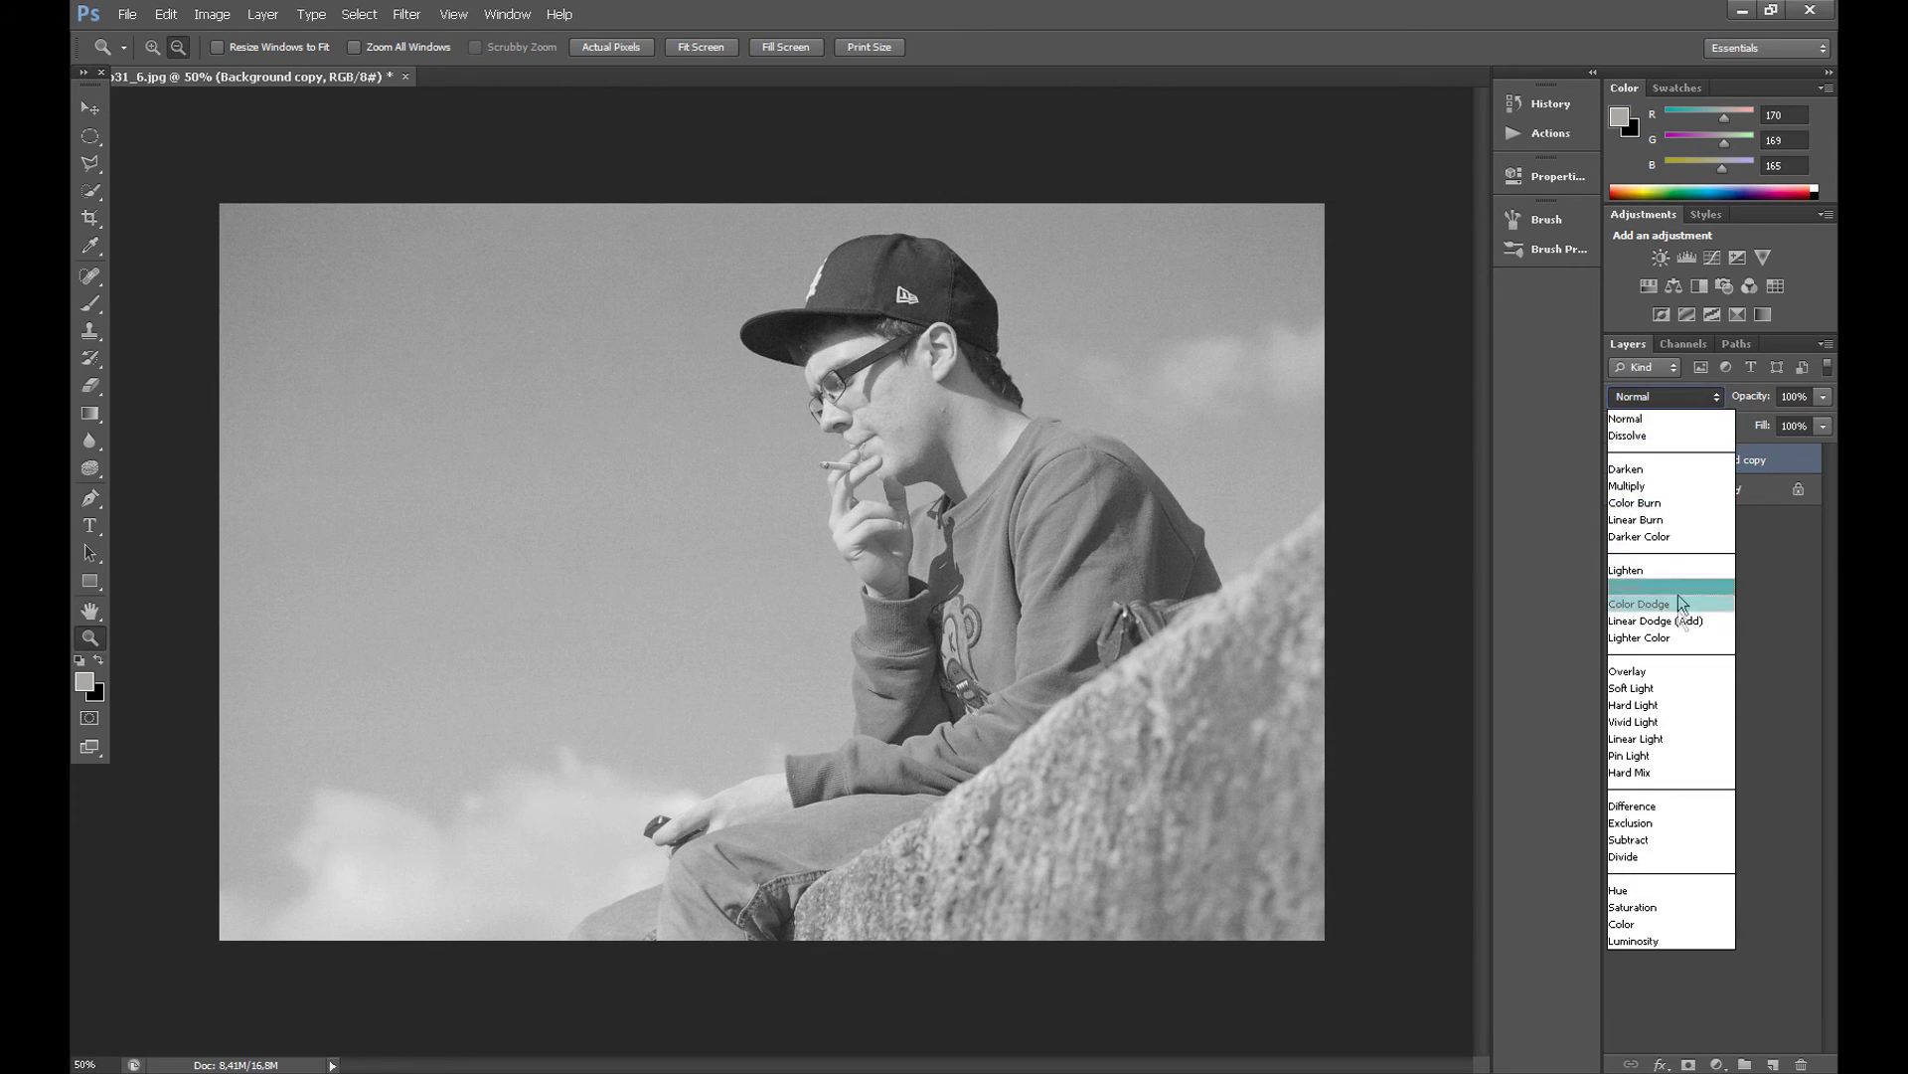
click(1678, 671)
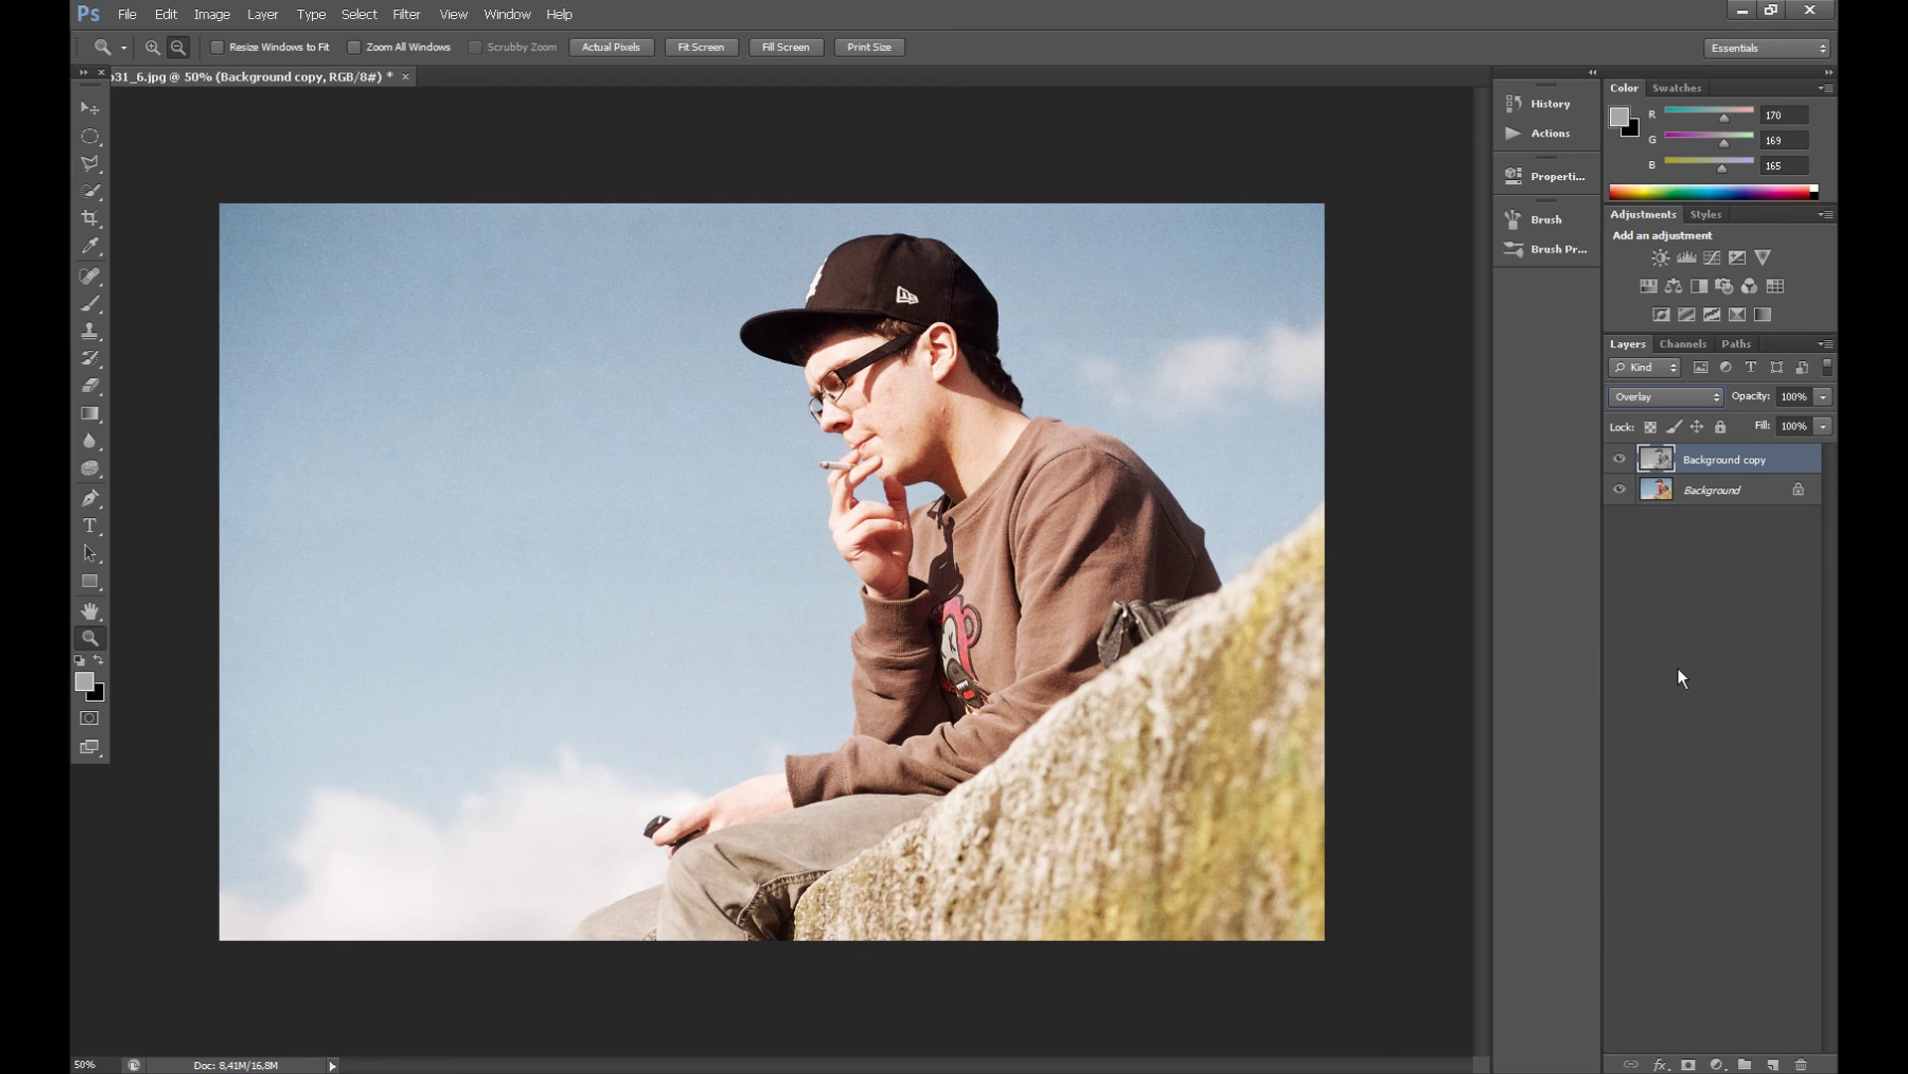
click(406, 14)
click(298, 235)
click(406, 14)
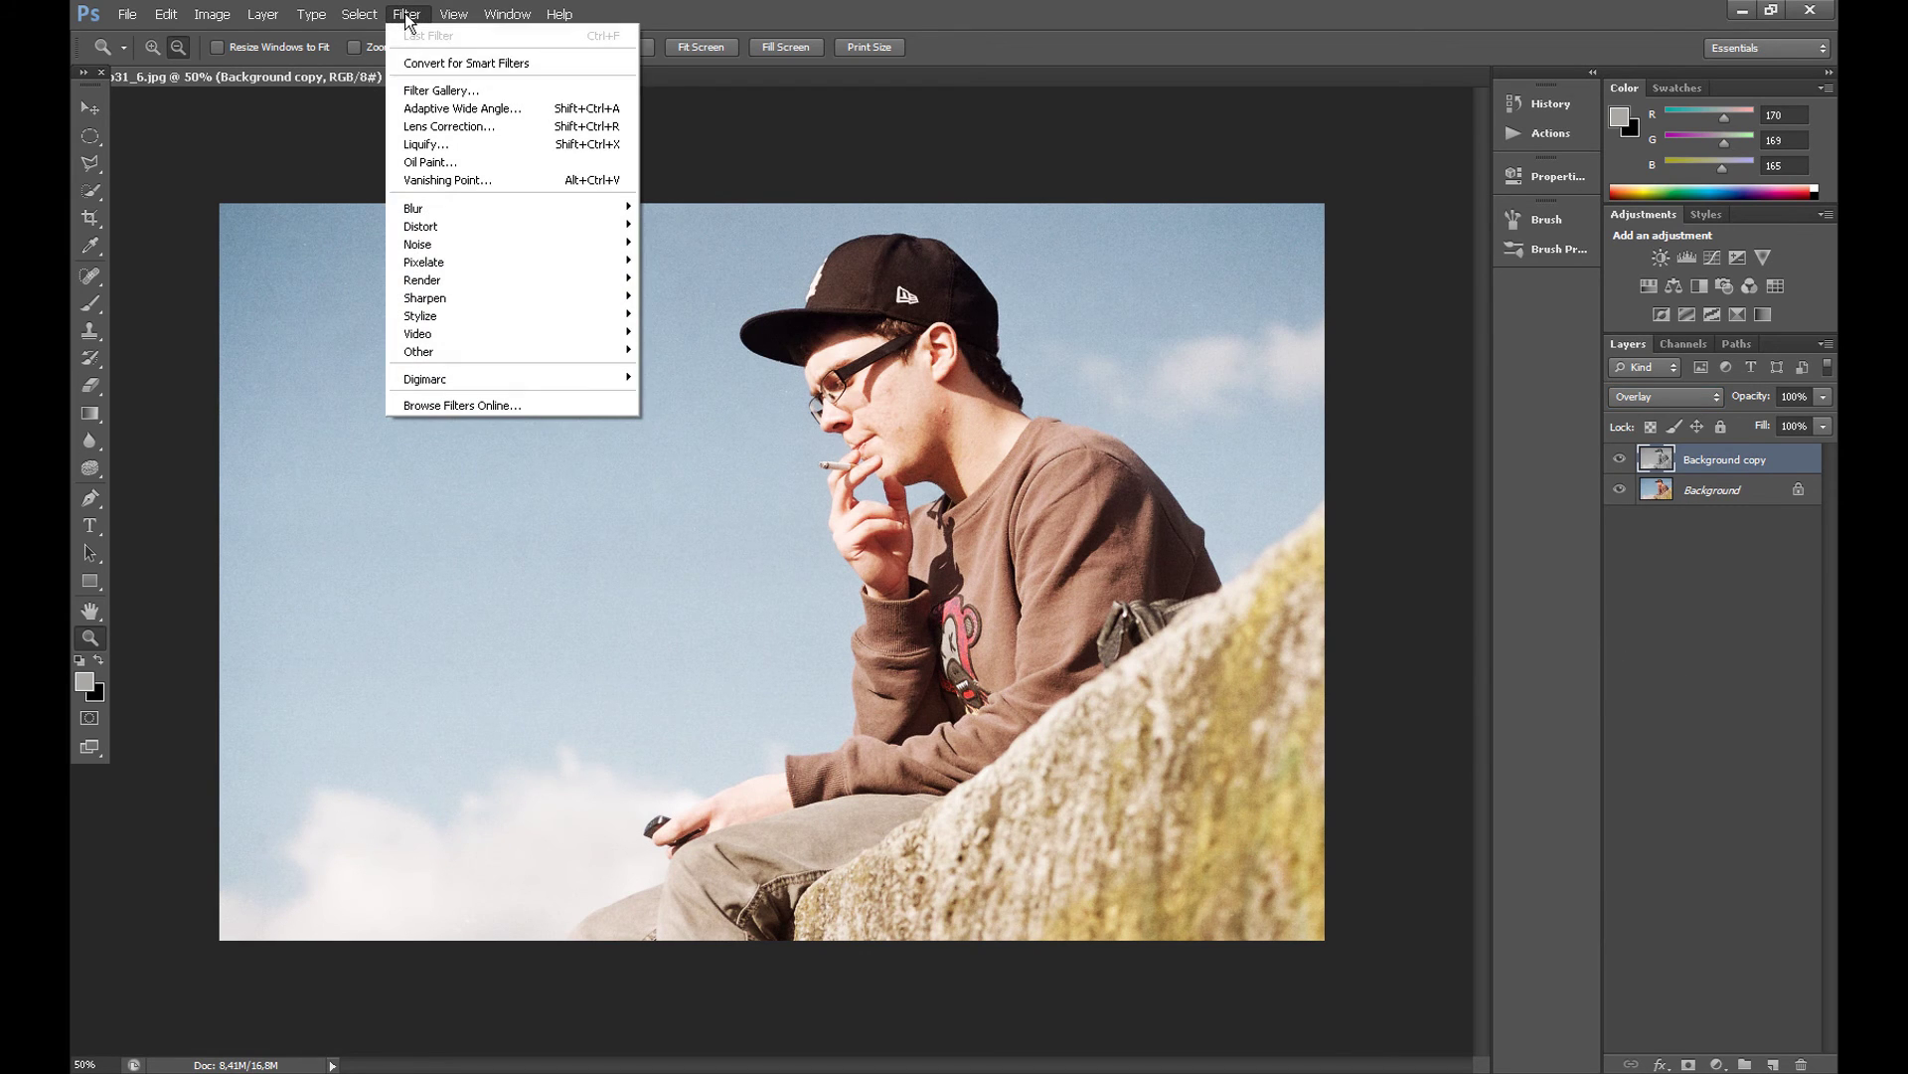
Step: Apply a Lens Correction vignette with Amount -100 and Midpoint 30
click(490, 132)
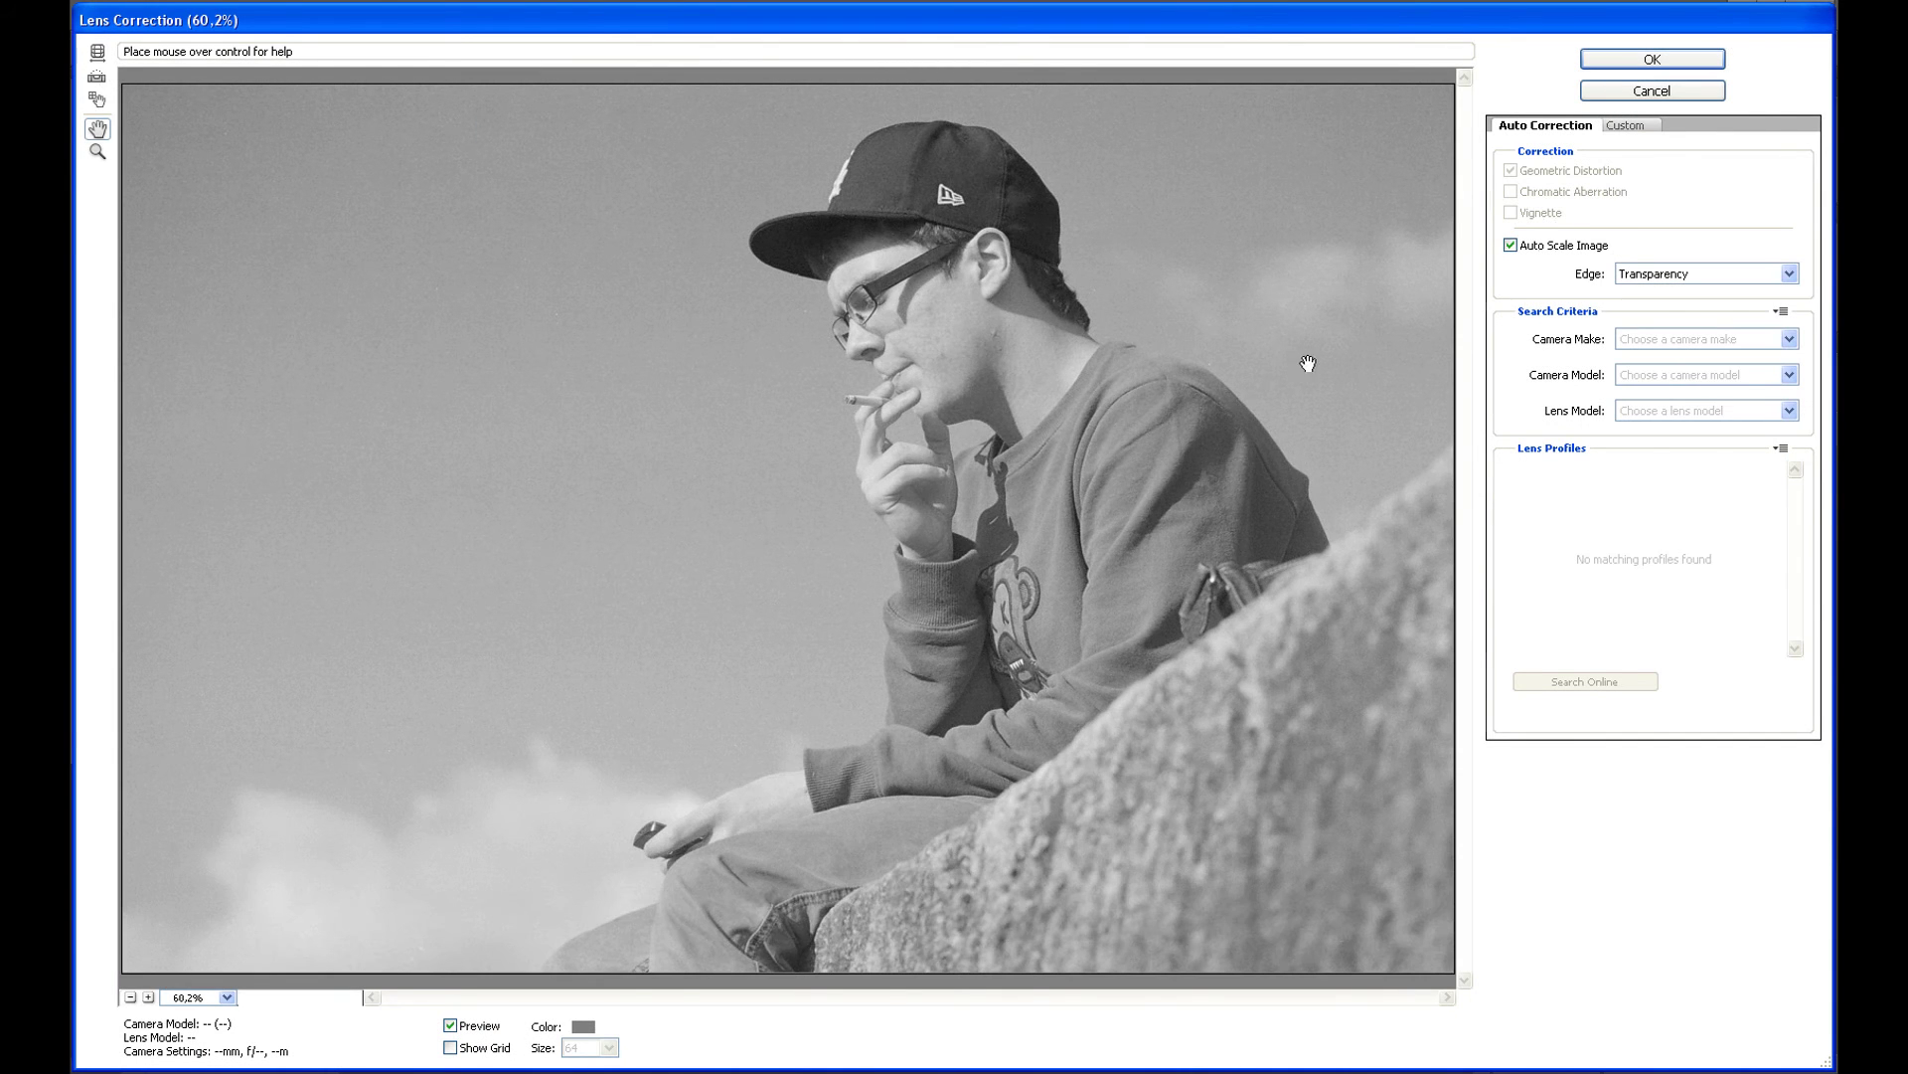
click(1618, 134)
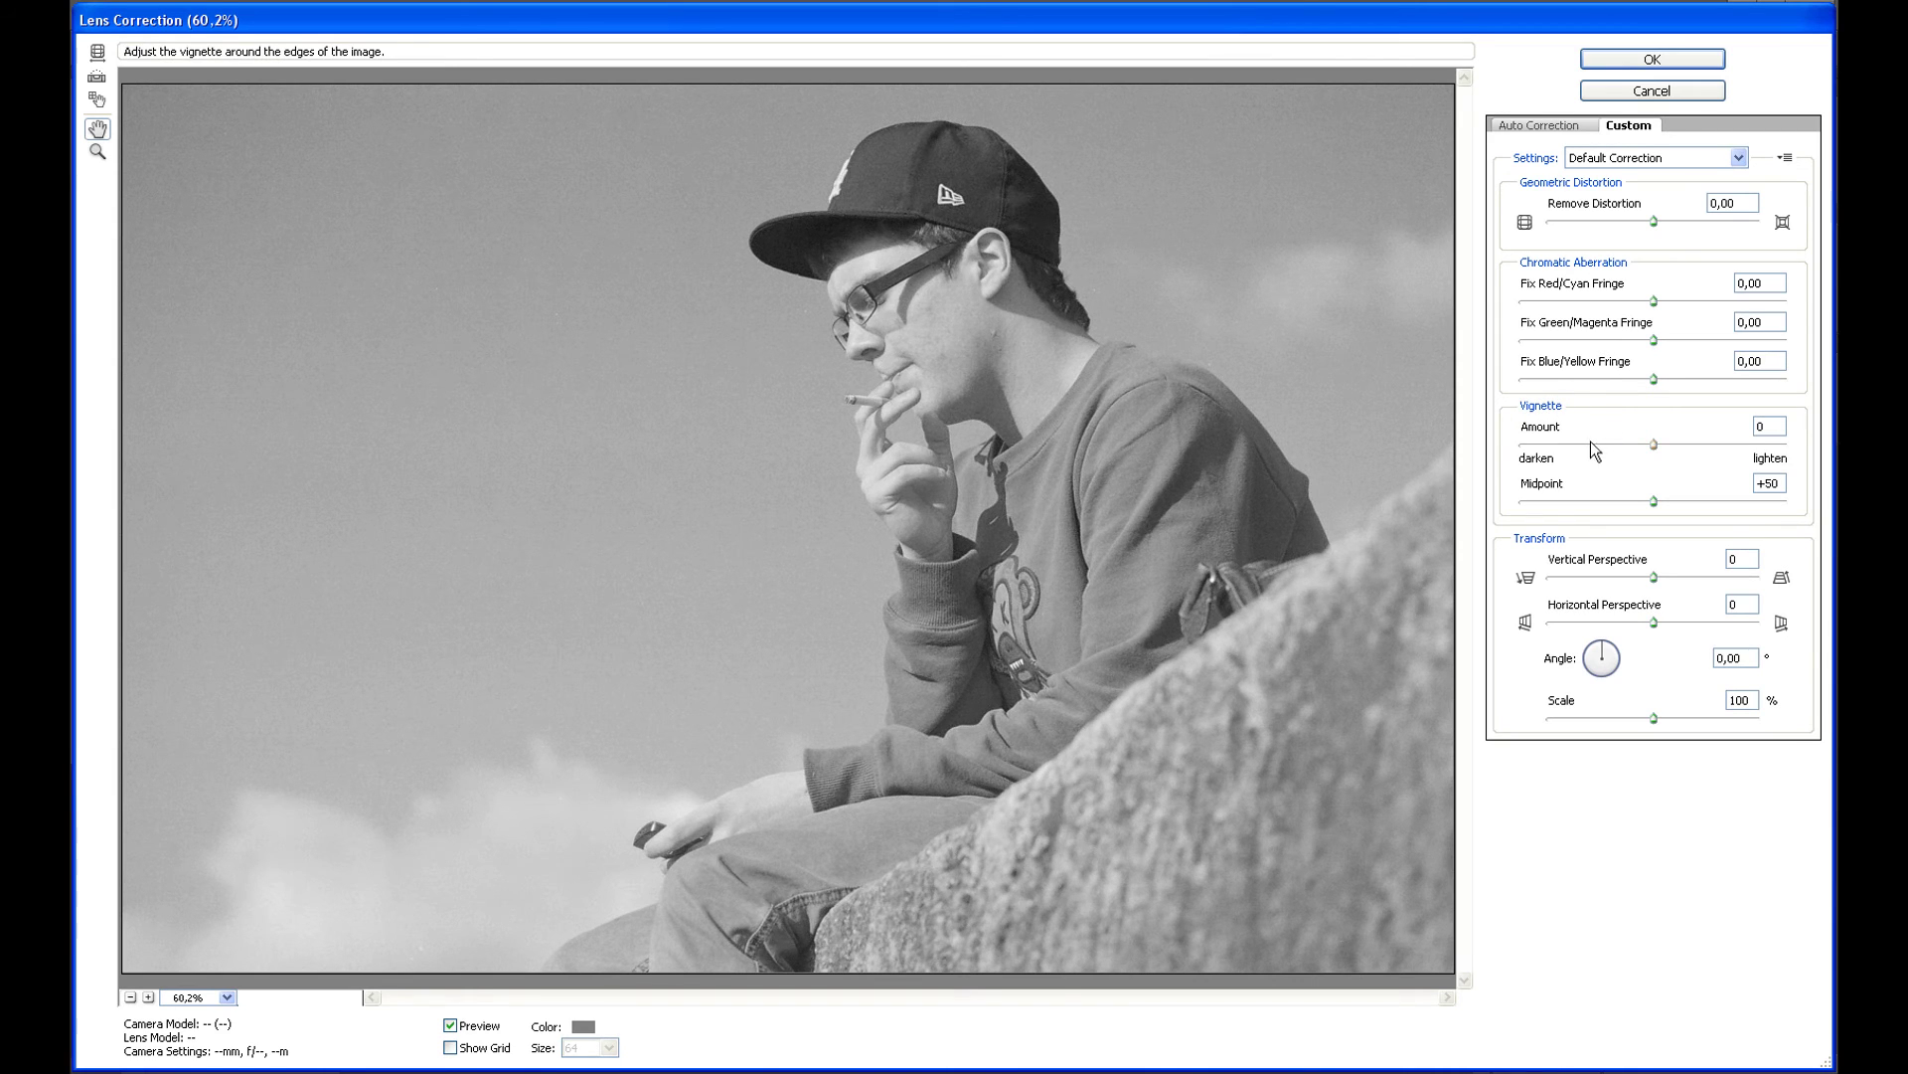
drag(1590, 444, 1458, 438)
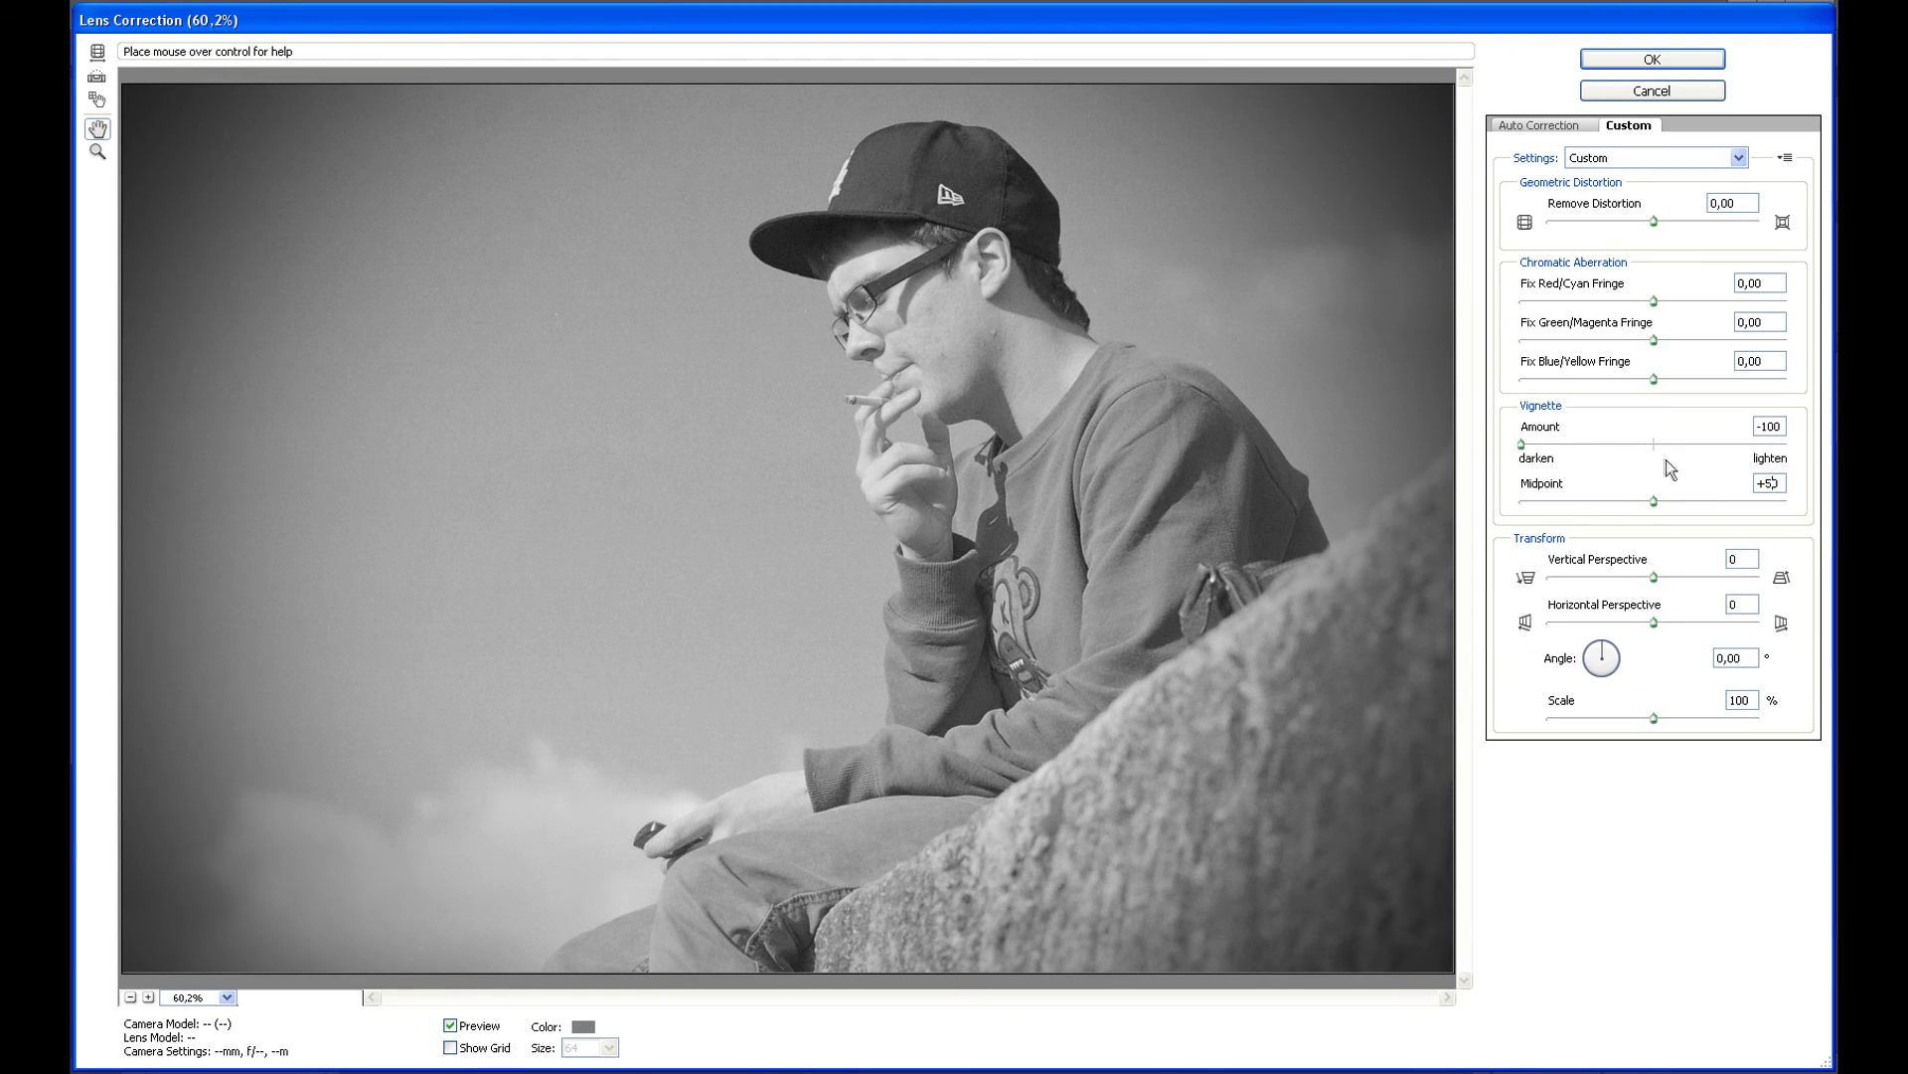
double_click(1774, 483)
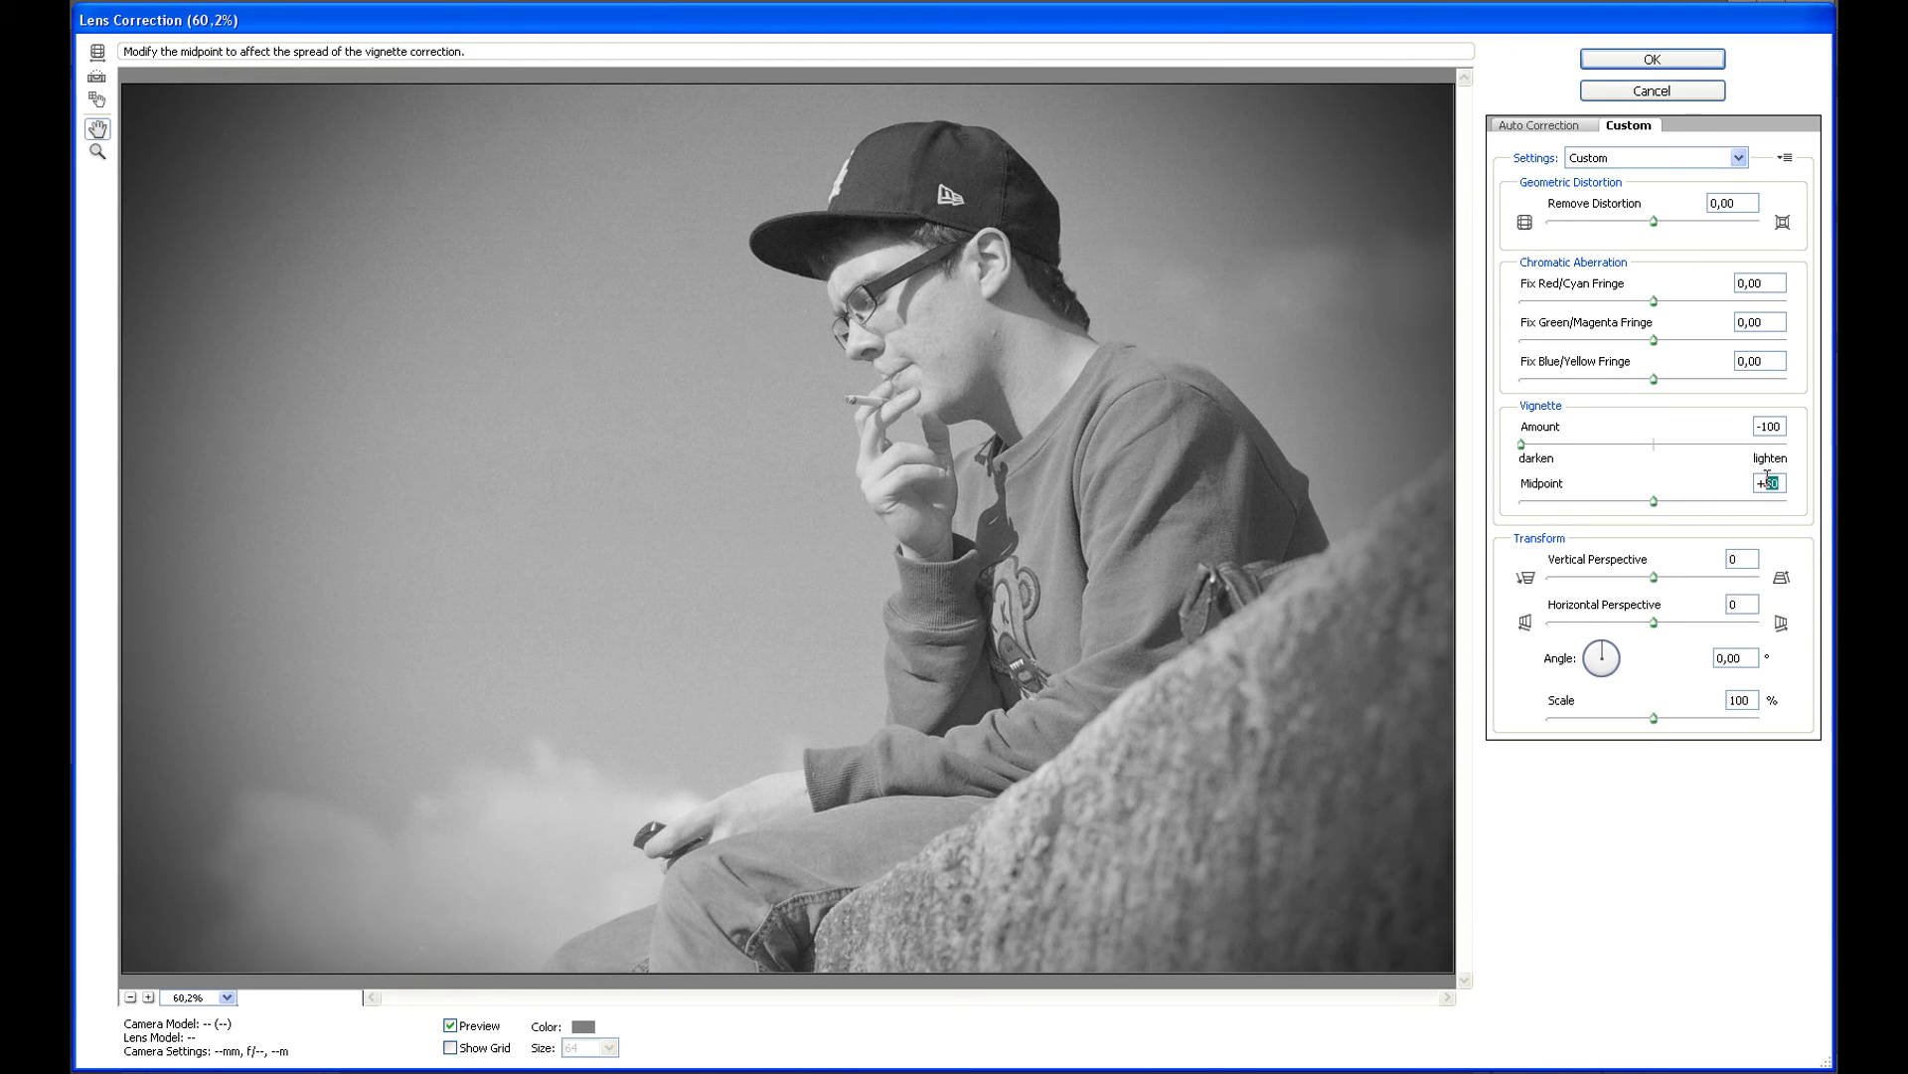
text(30)
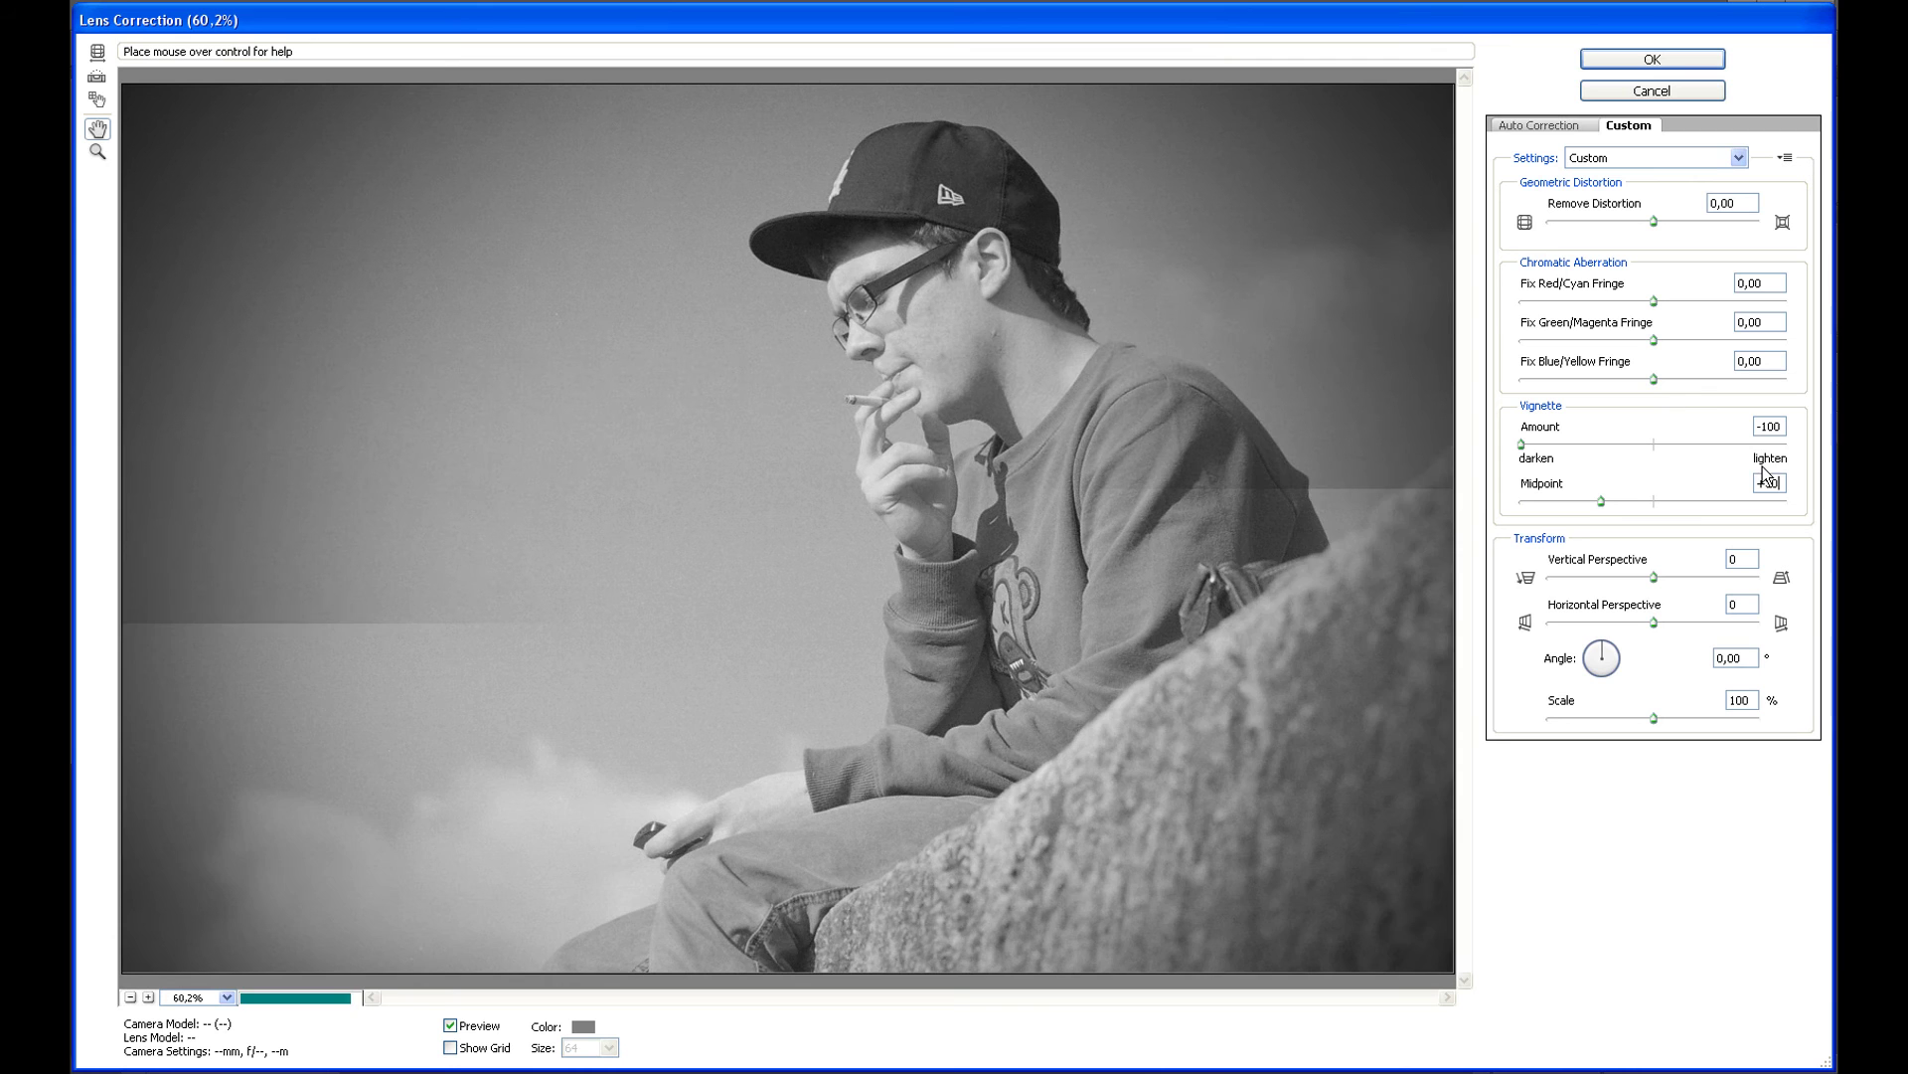